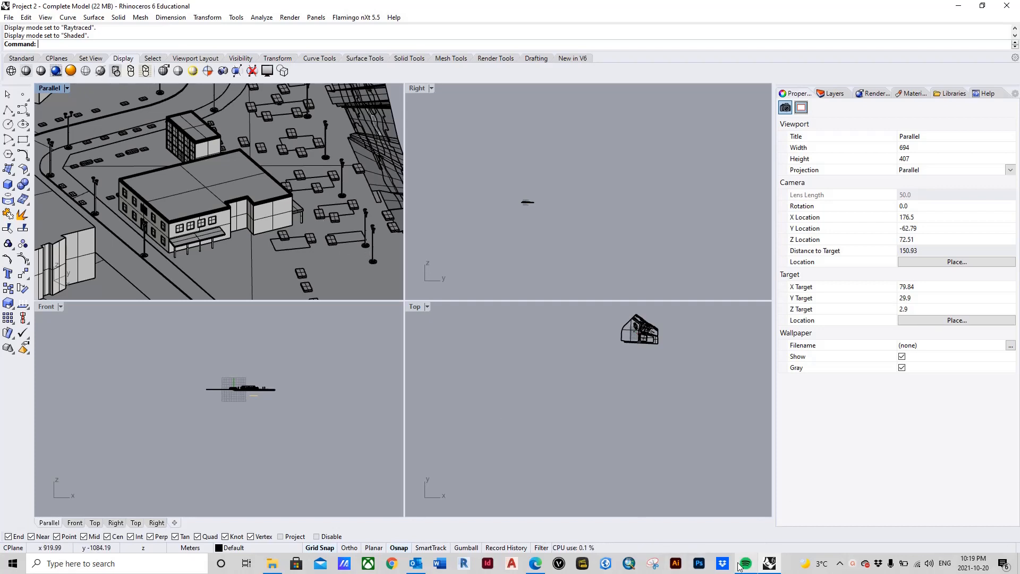
Step: Switch to the sample project PDF in Edge and review its isometric and oblique drawings
left_click(535, 564)
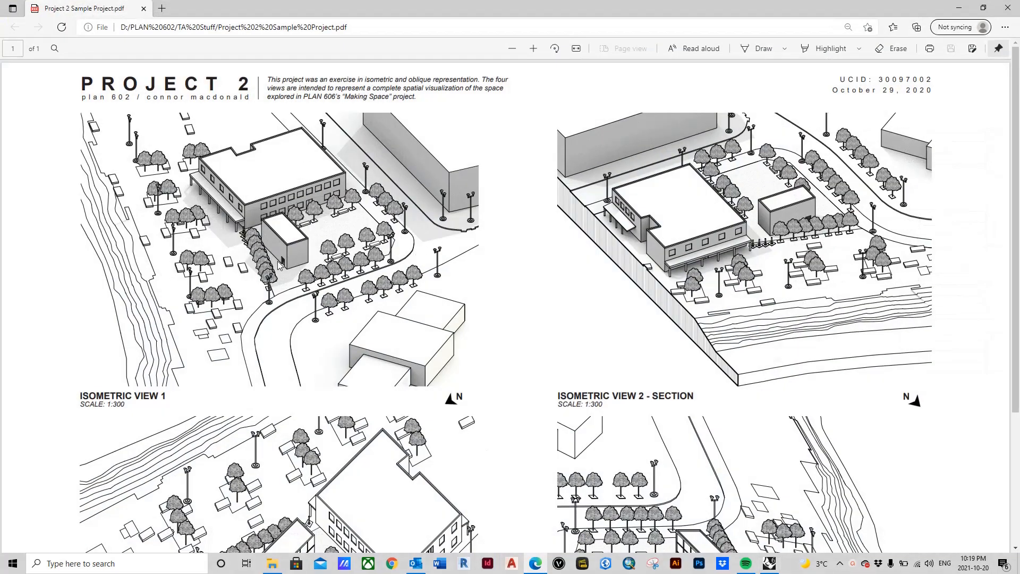
scroll(603, 197, "down", 3)
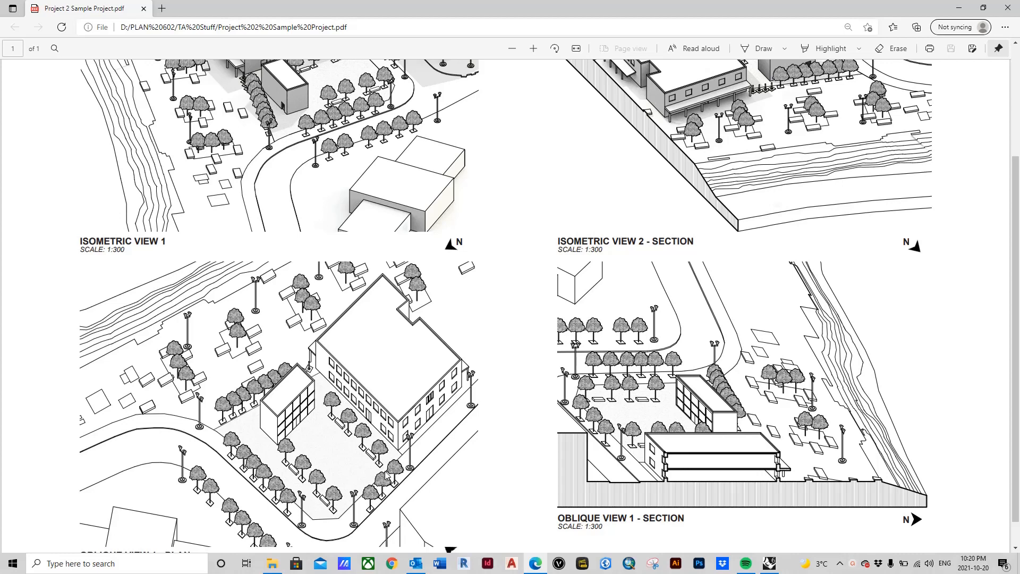
scroll(325, 366, "up", 3)
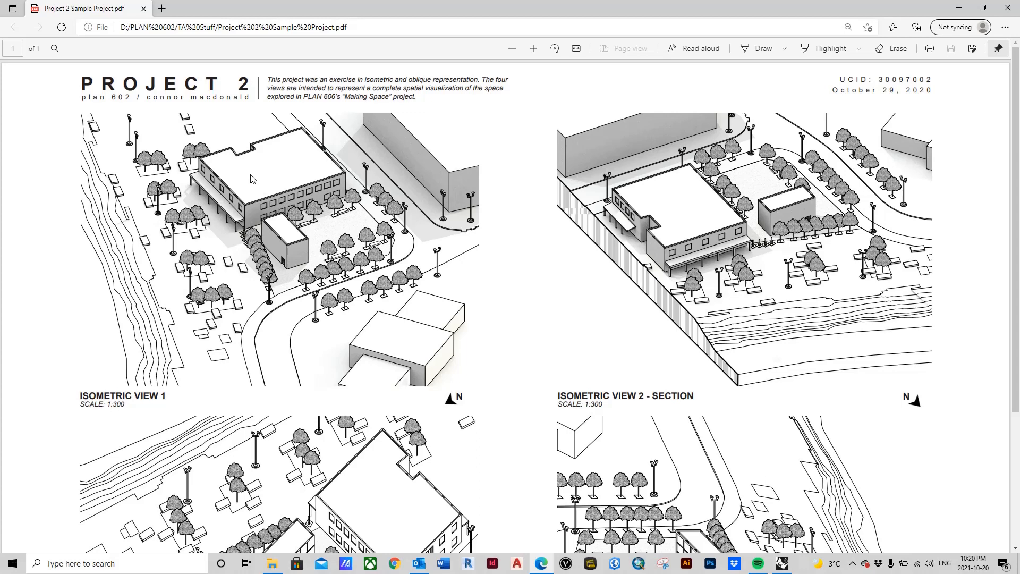
Step: Return to the Rhino site model and compare its buildings and surroundings with the isometric views in the sample PDF
left_click(781, 564)
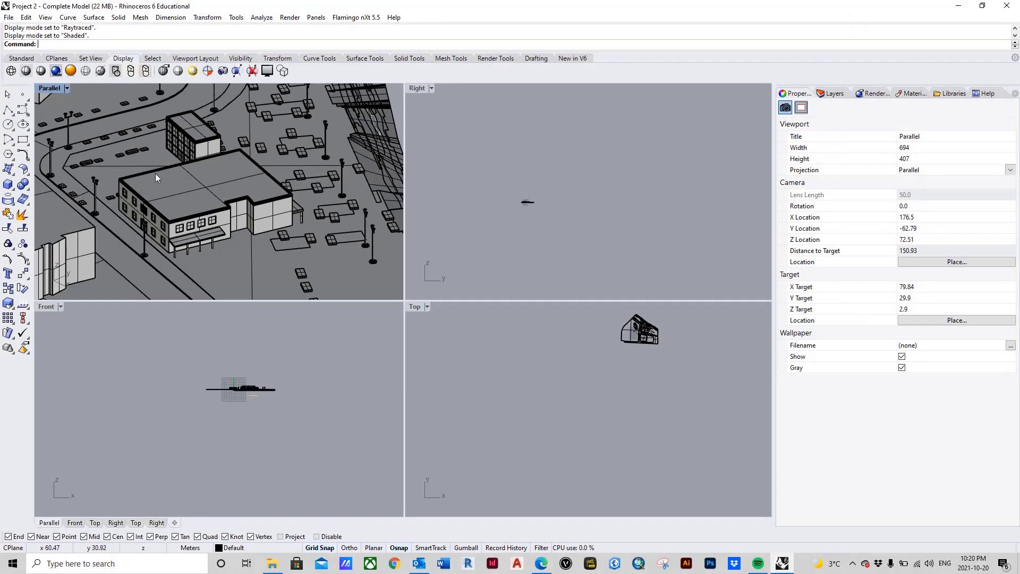
scroll(624, 205, "down", 2)
scroll(337, 187, "down", 6)
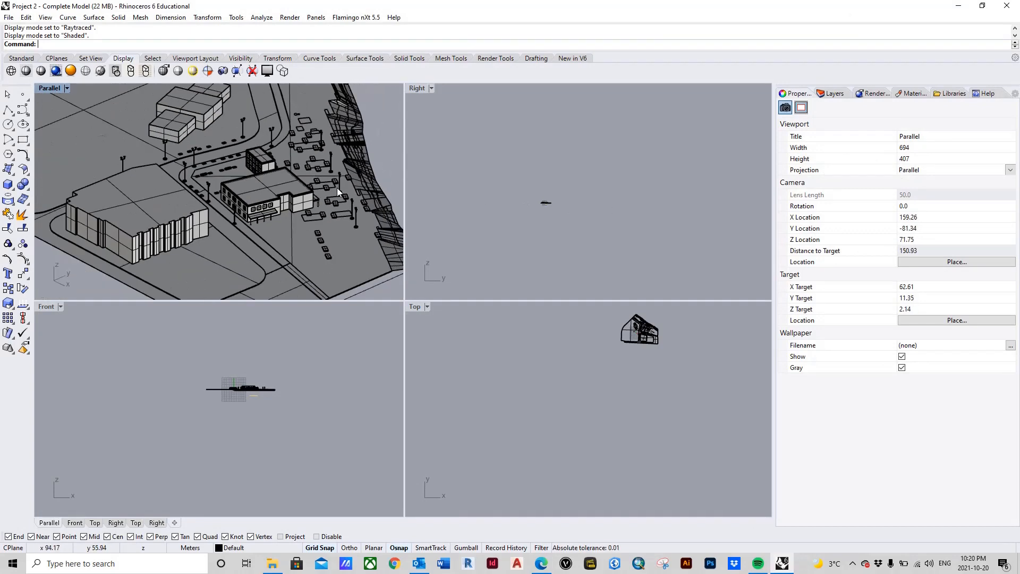
scroll(196, 138, "up", 4)
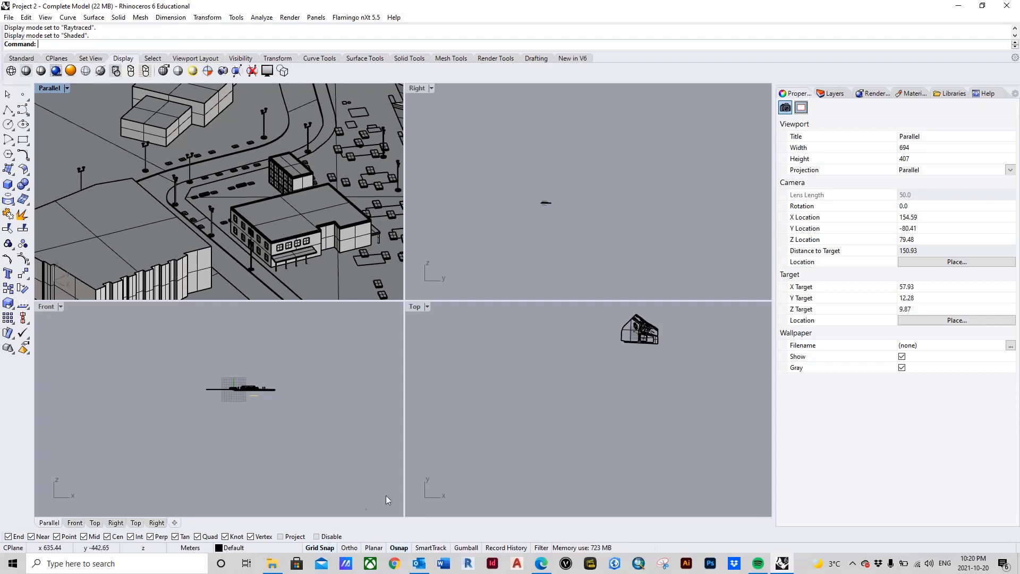
left_click(541, 564)
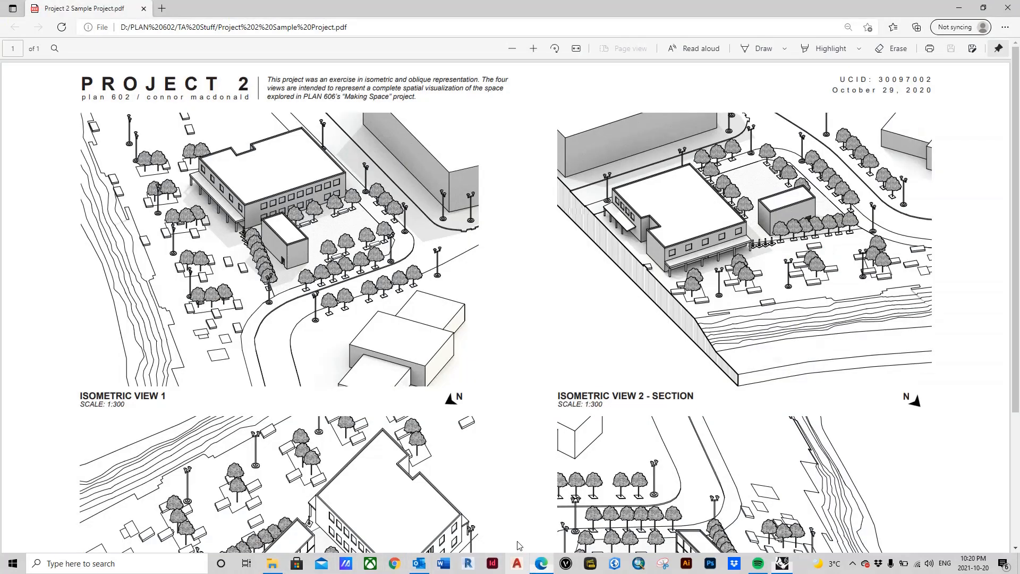
left_click(959, 8)
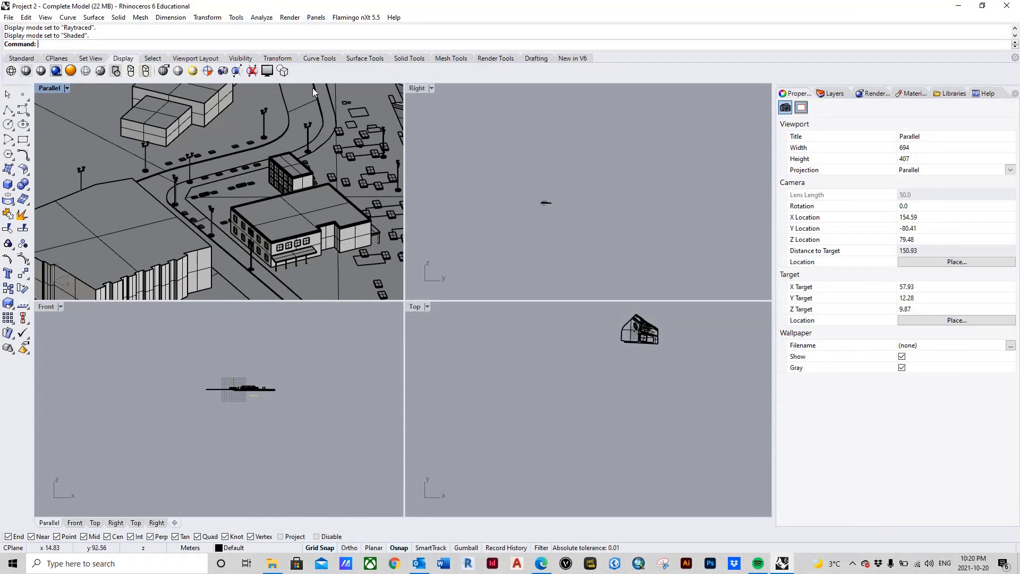
Step: Set the Parallel viewport to the NE isometric view, framed on the main building and the small building
left_click(45, 18)
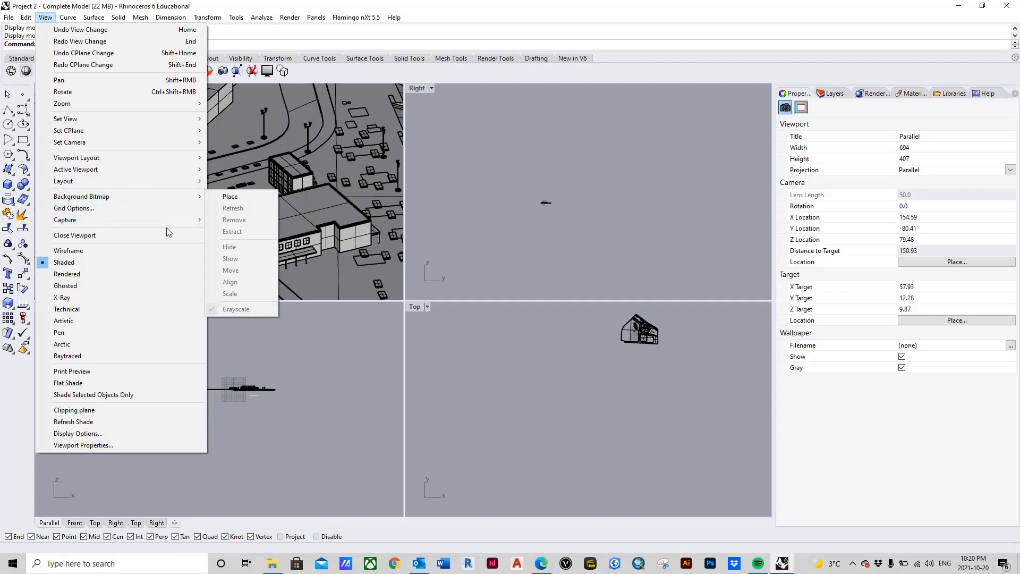
mouse_move(169, 119)
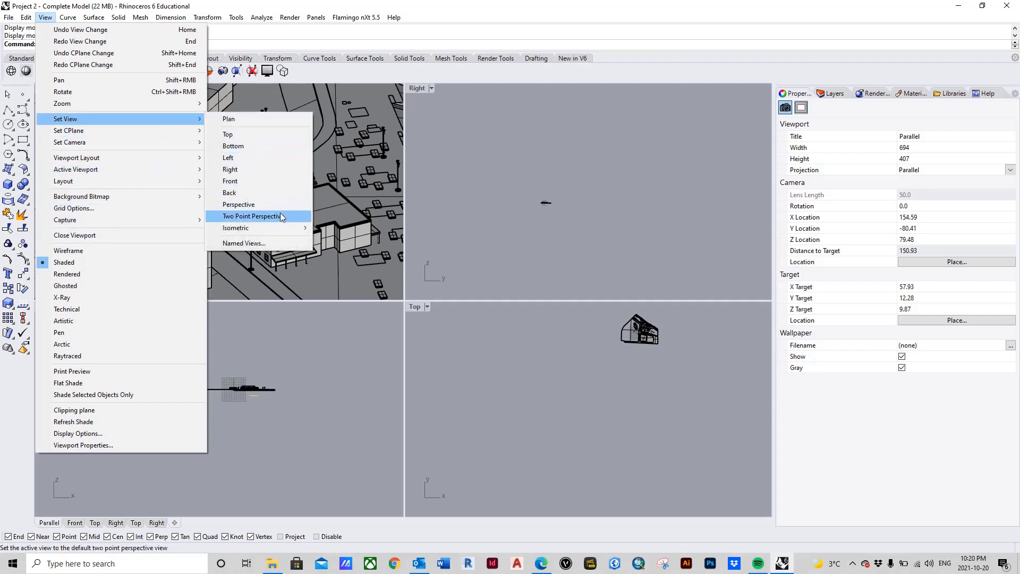
mouse_move(285, 227)
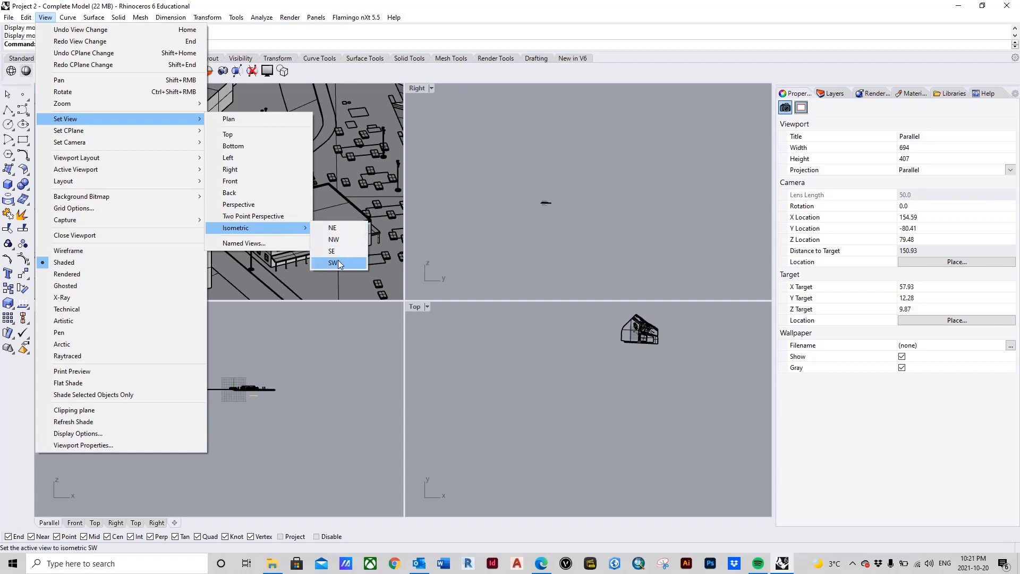
left_click(340, 232)
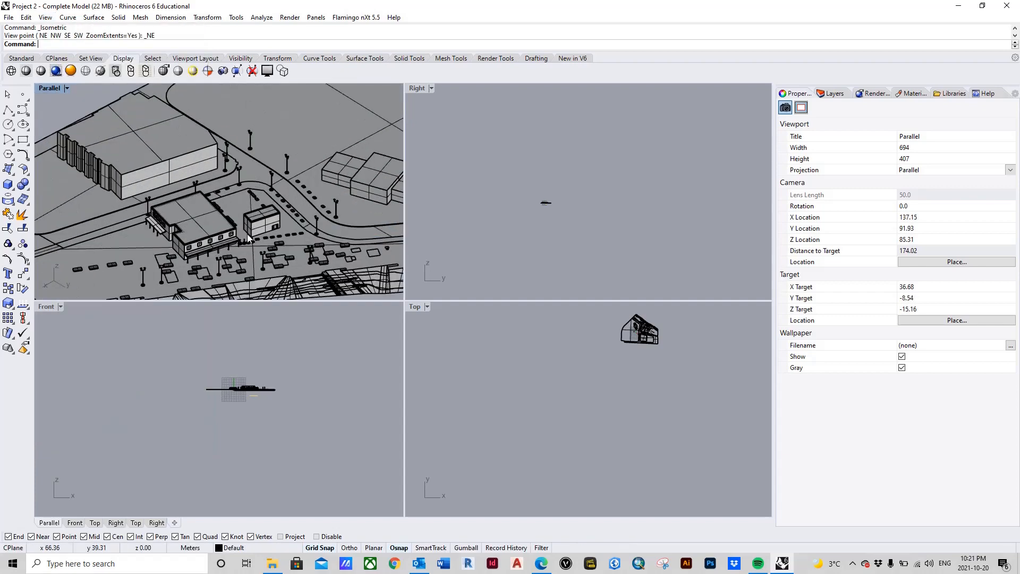
scroll(247, 233, "up", 5)
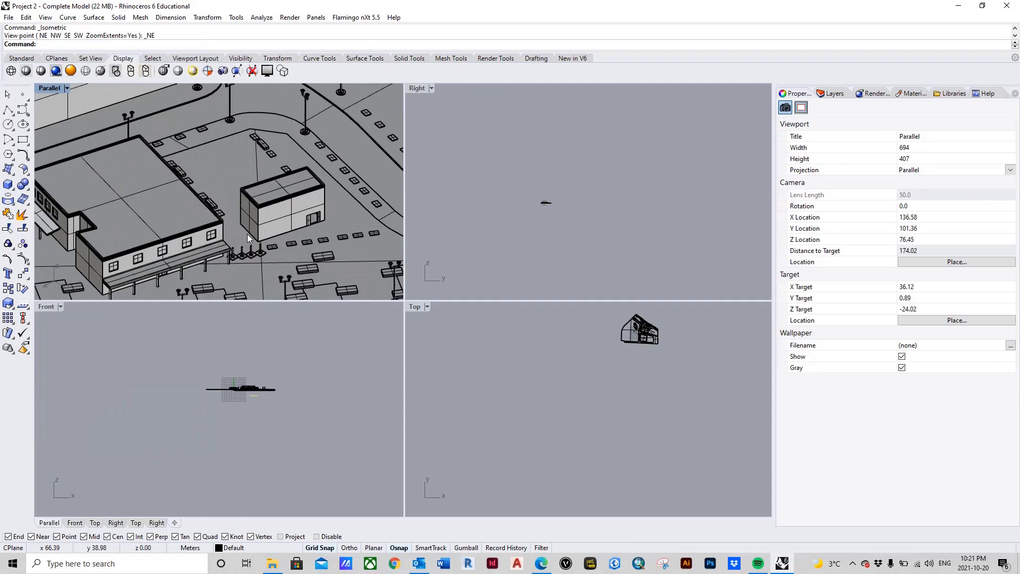
Step: Set the Parallel viewport to the NW isometric view, framed on the main building and the road bend
left_click(45, 18)
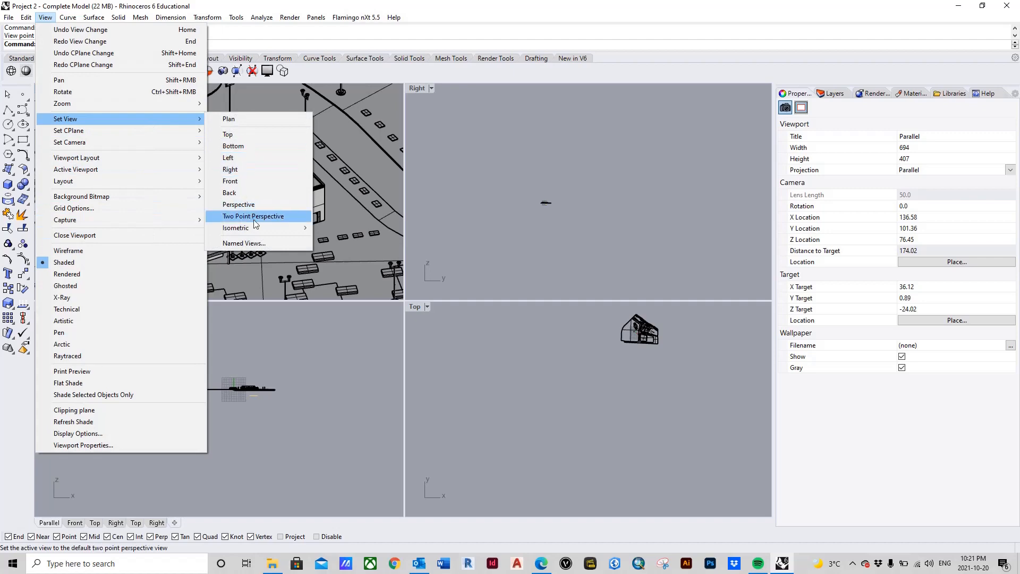
mouse_move(254, 227)
left_click(328, 239)
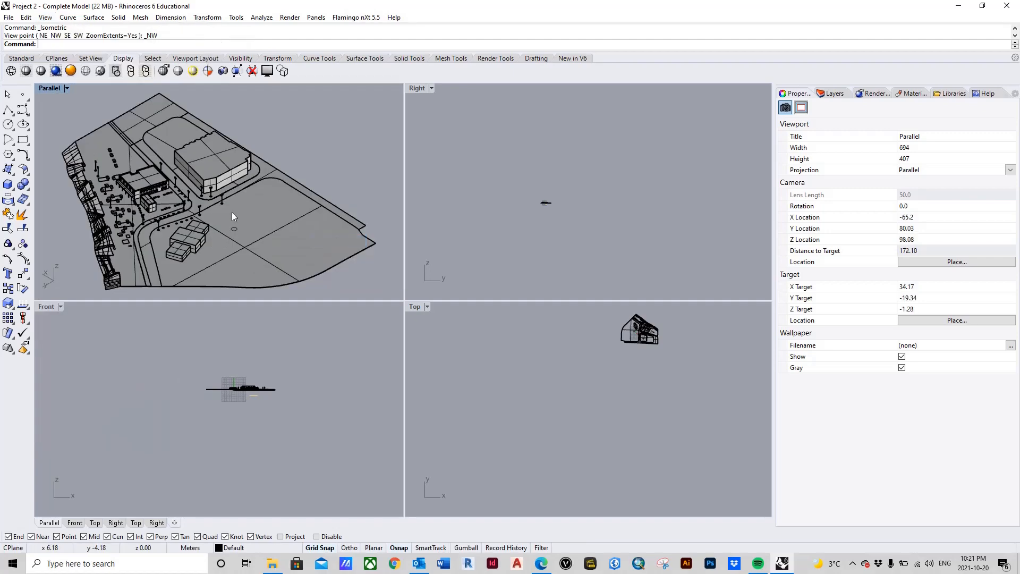
scroll(149, 205, "up", 3)
scroll(143, 212, "up", 2)
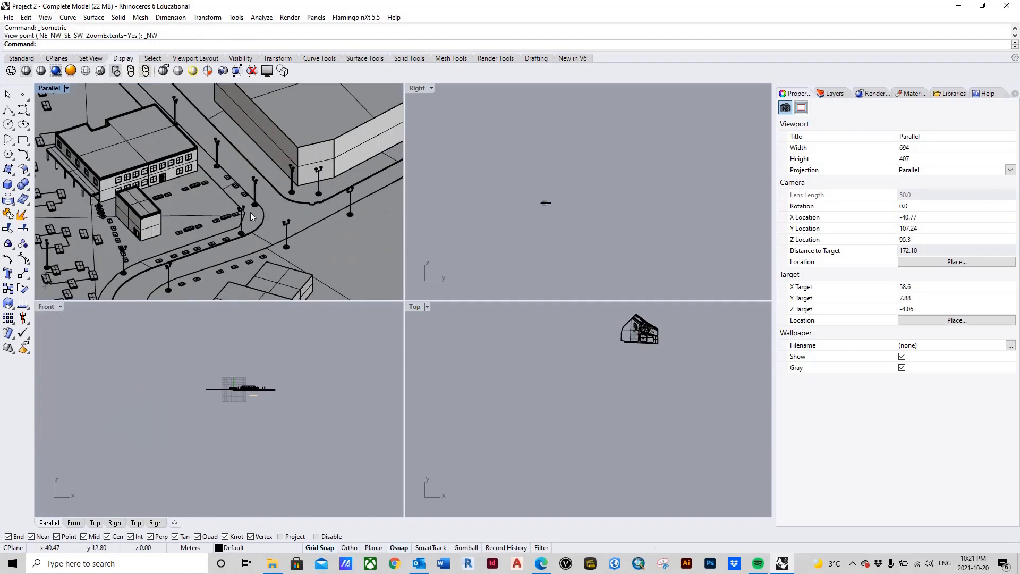
Step: Examine the main building, the courtyard and the surrounding site in the NW isometric view, both close up and as a whole
scroll(219, 221, "down", 3)
scroll(215, 222, "up", 3)
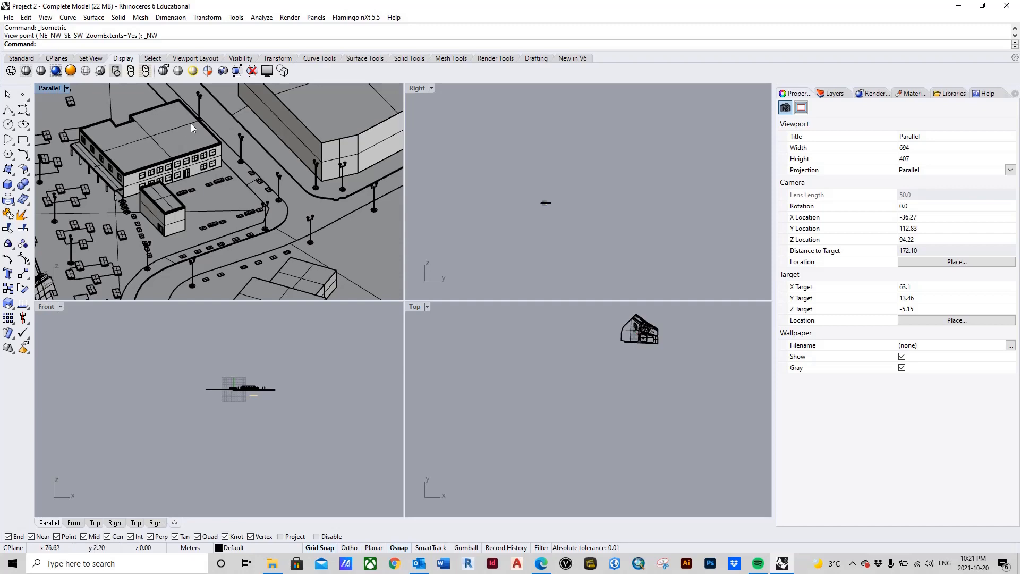
scroll(227, 187, "down", 3)
scroll(223, 188, "up", 5)
scroll(218, 187, "down", 3)
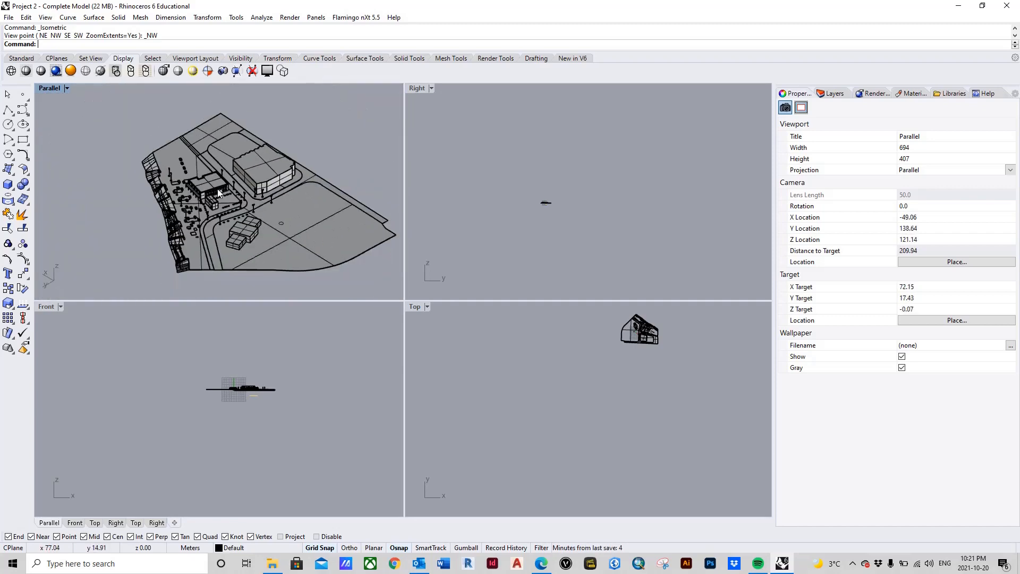
scroll(219, 189, "up", 3)
scroll(219, 191, "down", 3)
scroll(220, 192, "up", 2)
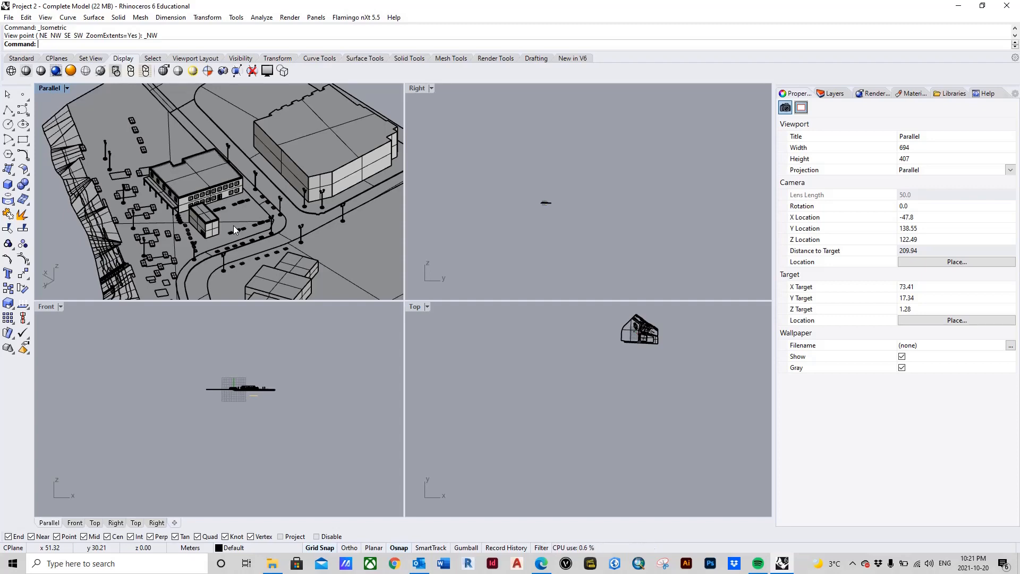
scroll(231, 167, "down", 3)
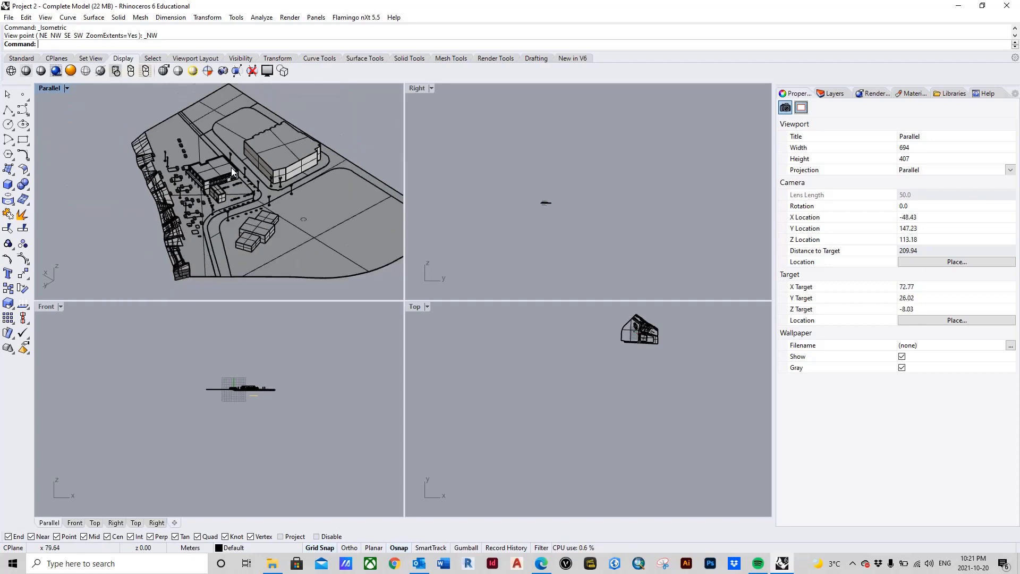
scroll(228, 172, "up", 3)
scroll(225, 181, "down", 2)
scroll(226, 186, "up", 4)
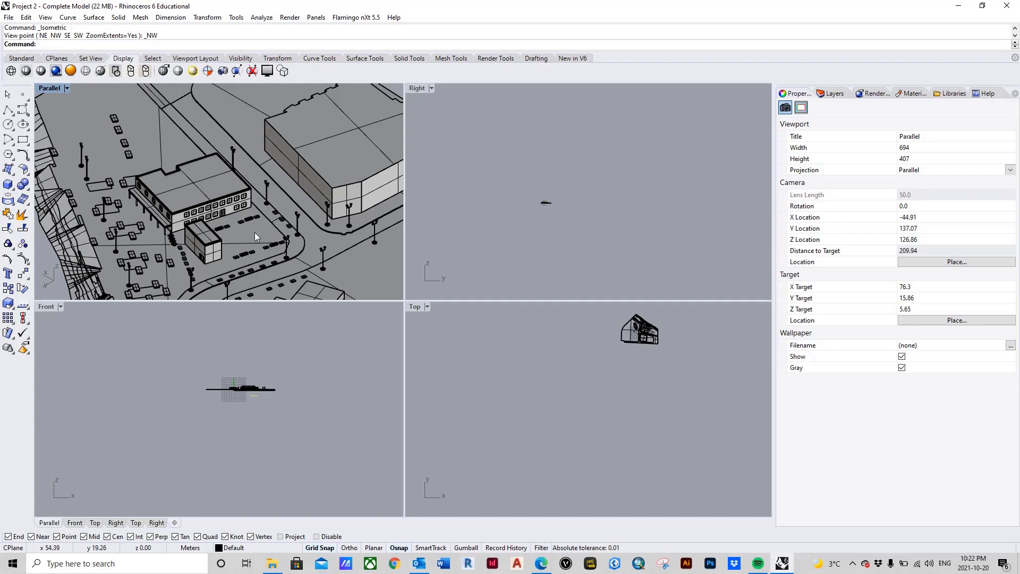
mouse_move(254, 232)
left_mouse_down()
mouse_move(180, 239)
mouse_move(324, 228)
mouse_move(316, 221)
mouse_move(331, 218)
mouse_move(266, 225)
left_mouse_up()
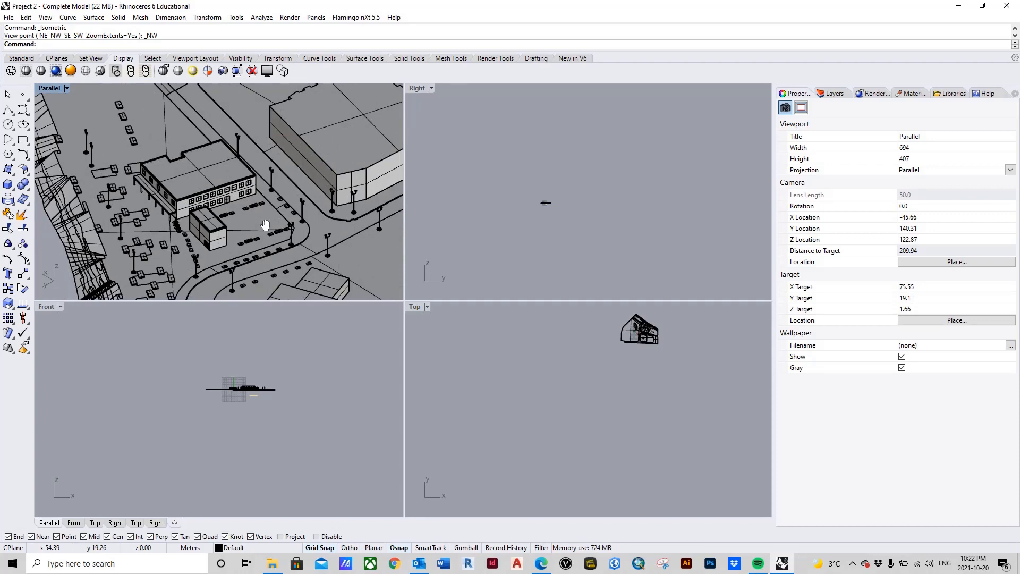
left_click_drag(265, 225, 244, 199)
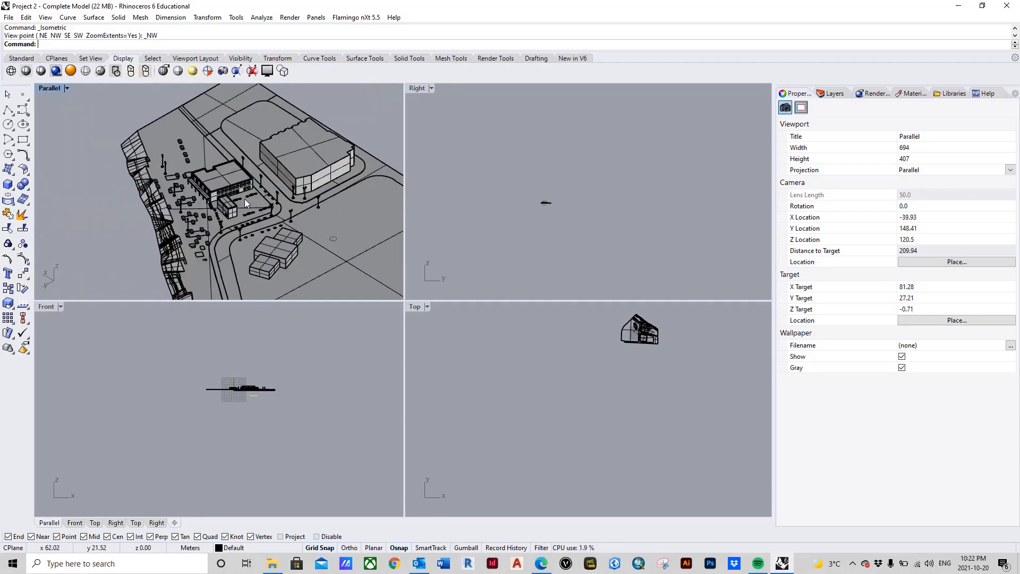
scroll(245, 201, "up", 2)
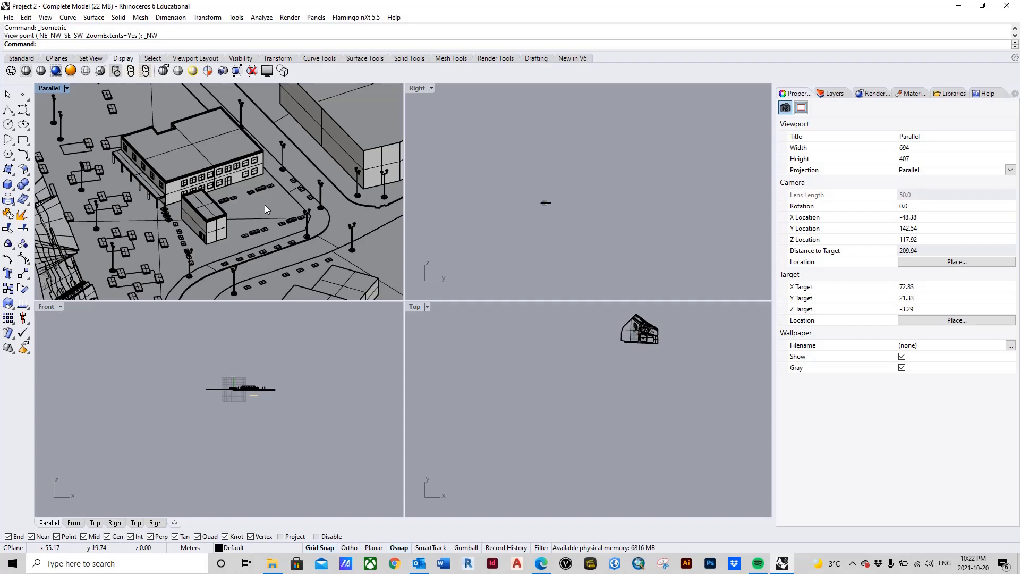
mouse_move(265, 205)
left_mouse_down()
mouse_move(257, 214)
mouse_move(353, 260)
mouse_move(270, 230)
mouse_move(281, 216)
left_mouse_up()
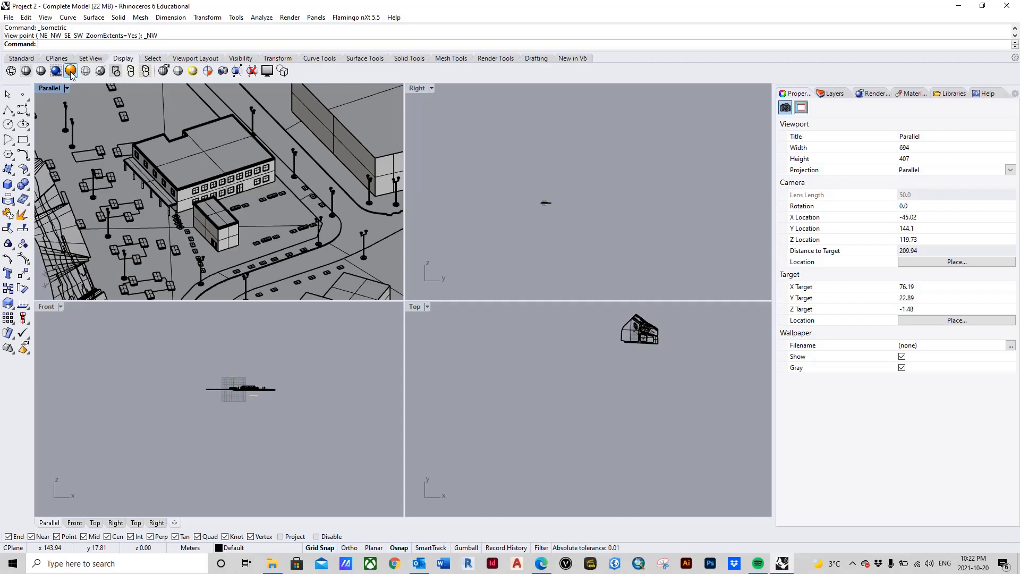
Step: Open the render Sun settings and place their window clear of the Parallel viewport
left_click(290, 17)
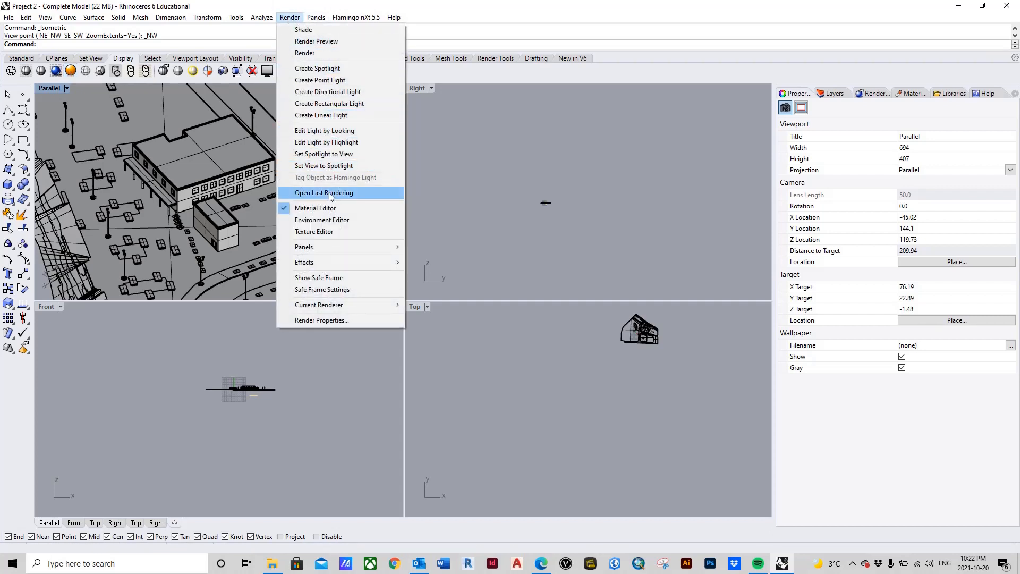
mouse_move(346, 245)
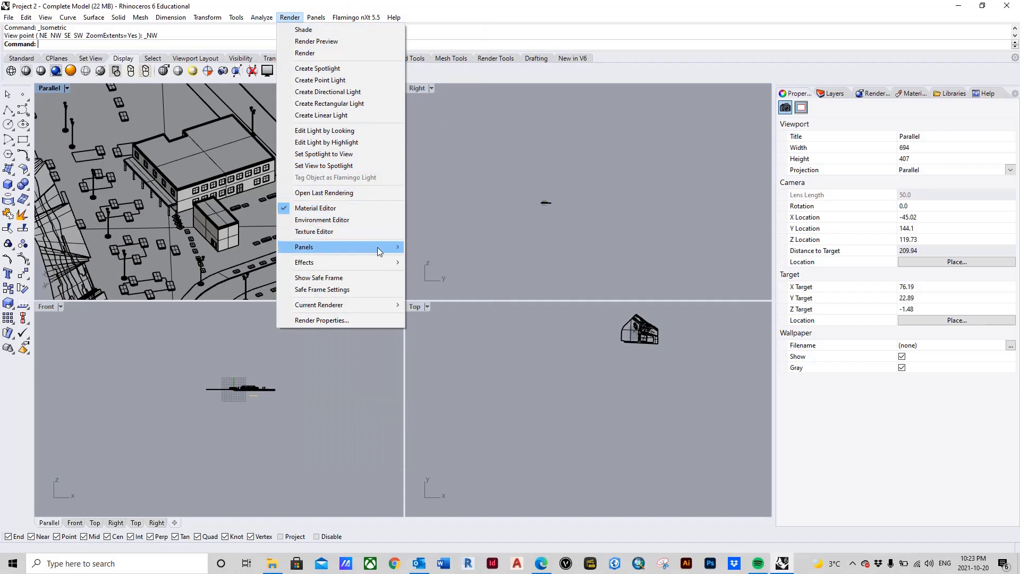
mouse_move(379, 250)
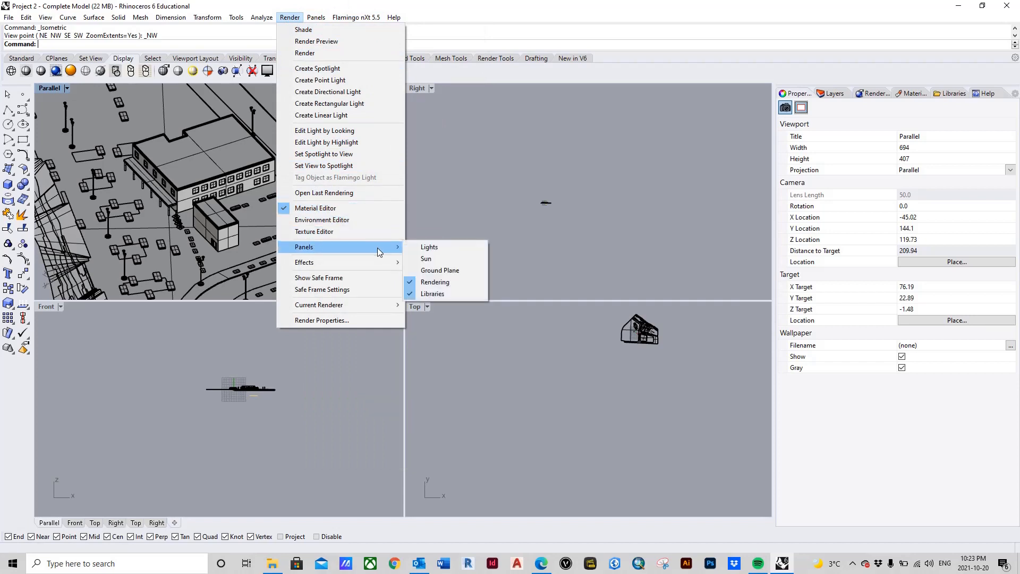
left_click(441, 261)
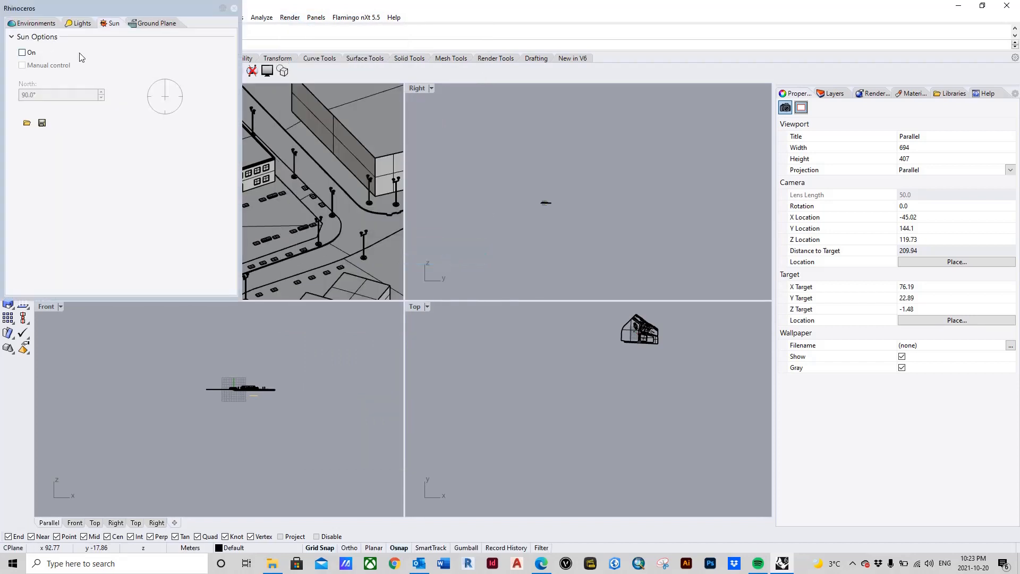
left_click_drag(130, 8, 572, 91)
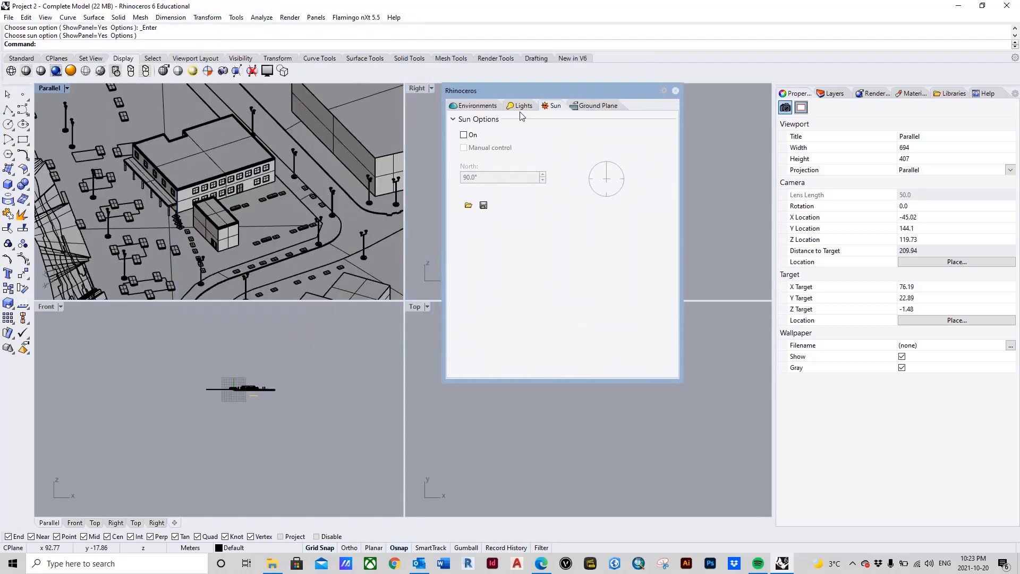
Step: Turn on the directional Sun light in the lights list and show its position and date options
left_click(522, 108)
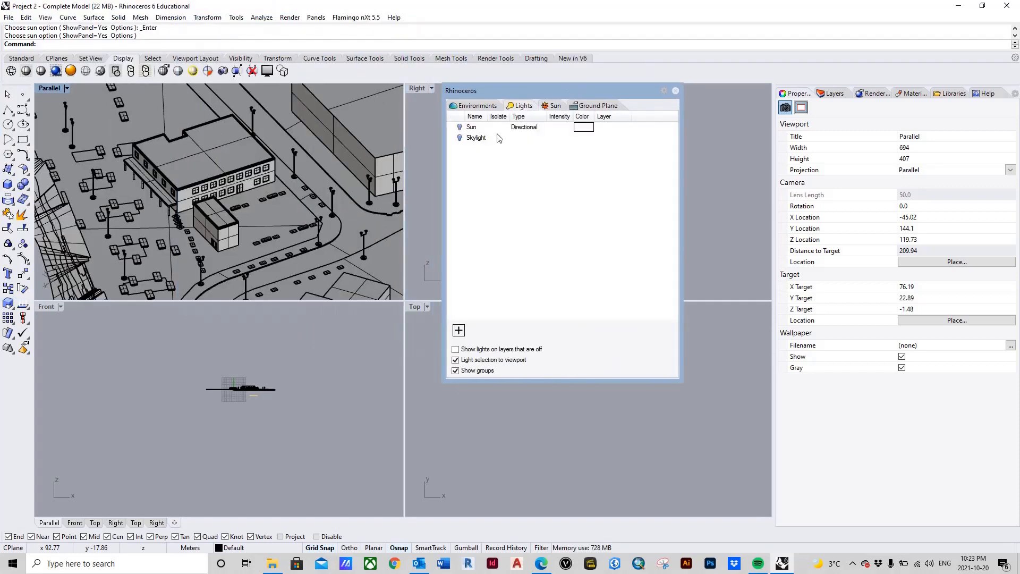
left_click(553, 106)
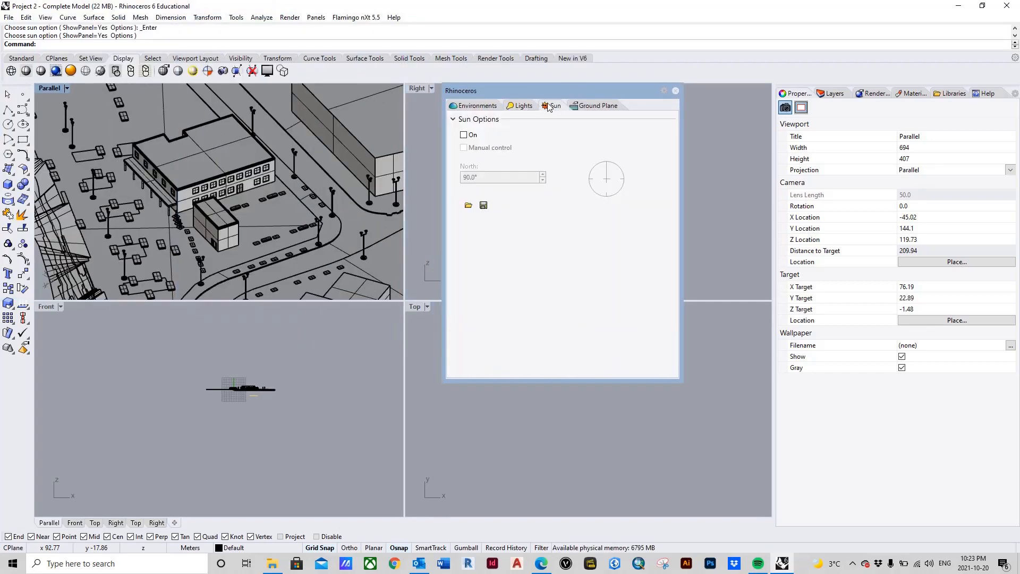
left_click(523, 105)
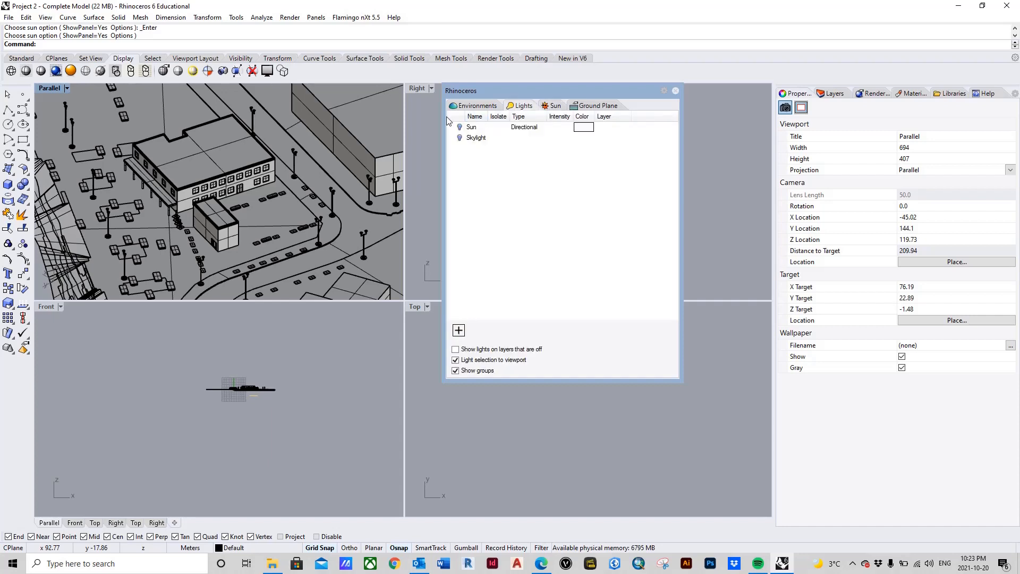
left_click(460, 130)
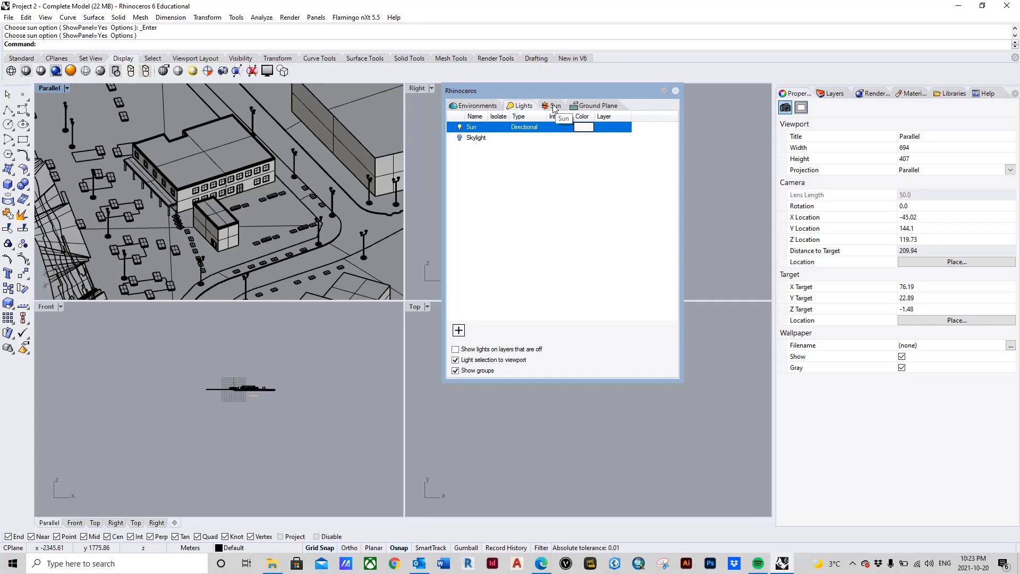
left_click(554, 108)
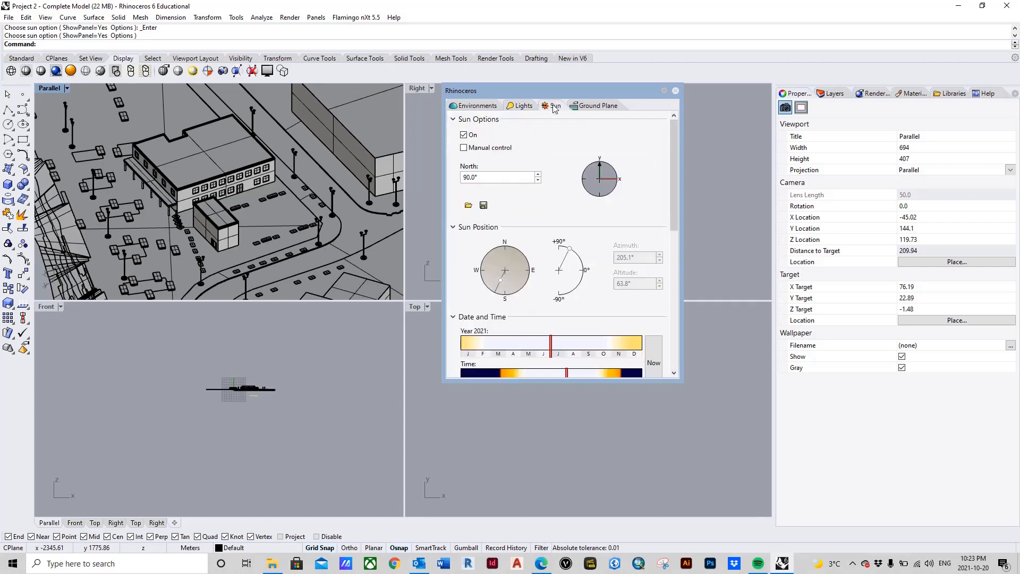
Step: Turn on manual control of the sun and frame the Parallel viewport on the main building, road bend and stepped building across the road
left_click(464, 149)
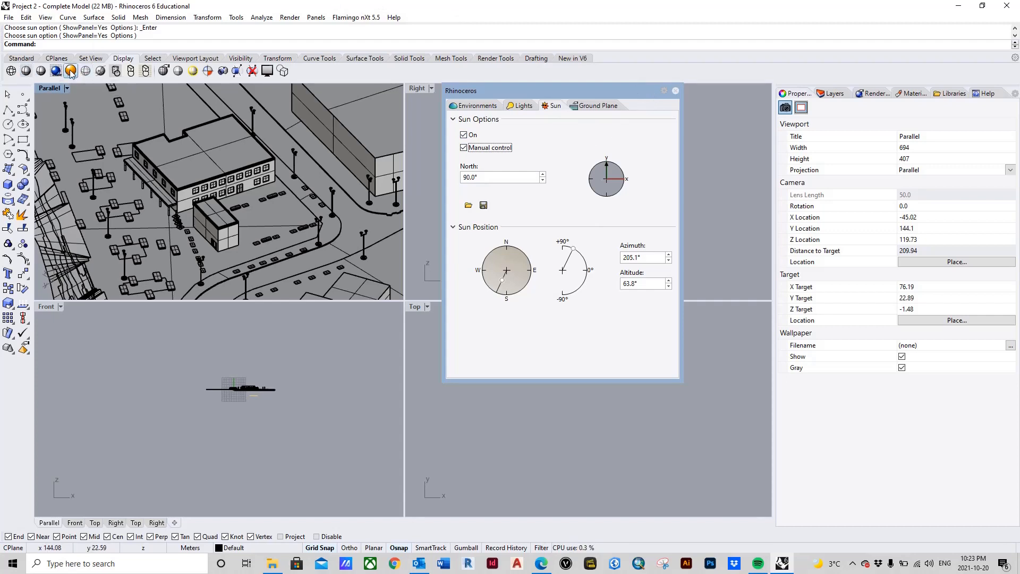
scroll(212, 164, "down", 4)
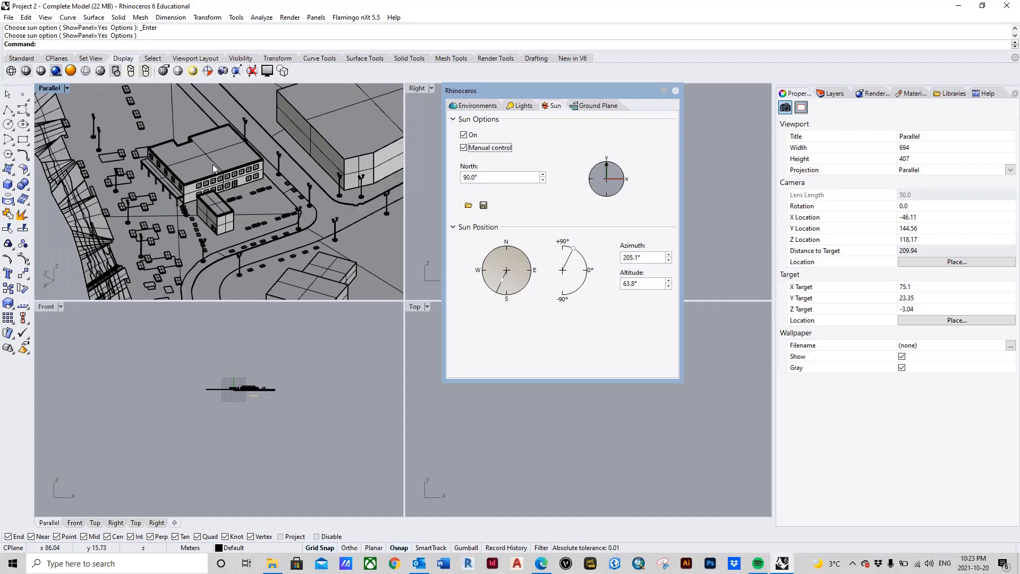
scroll(247, 173, "down", 1)
scroll(267, 163, "up", 3)
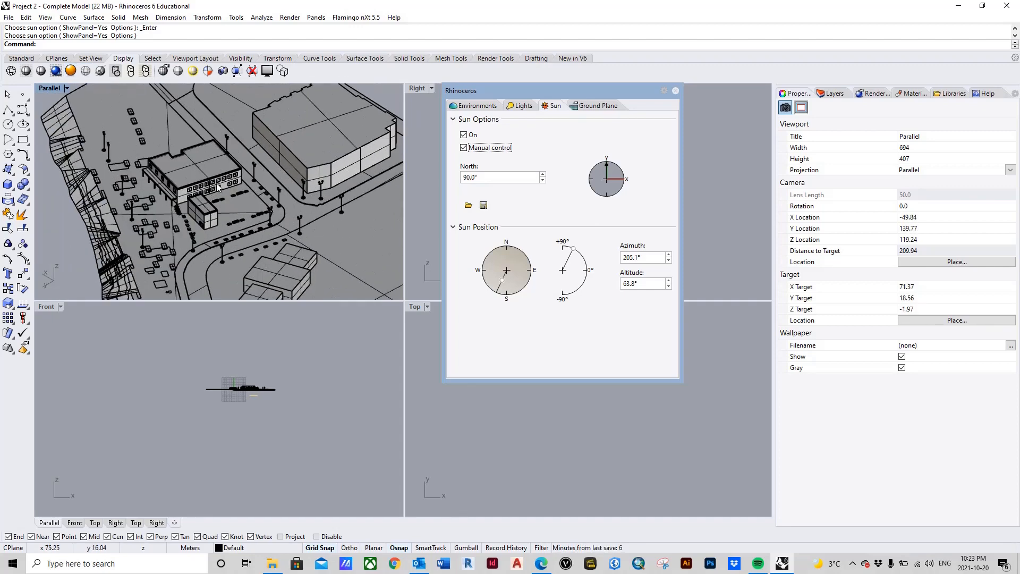
scroll(213, 182, "down", 3)
scroll(192, 195, "up", 1)
scroll(192, 194, "up", 3)
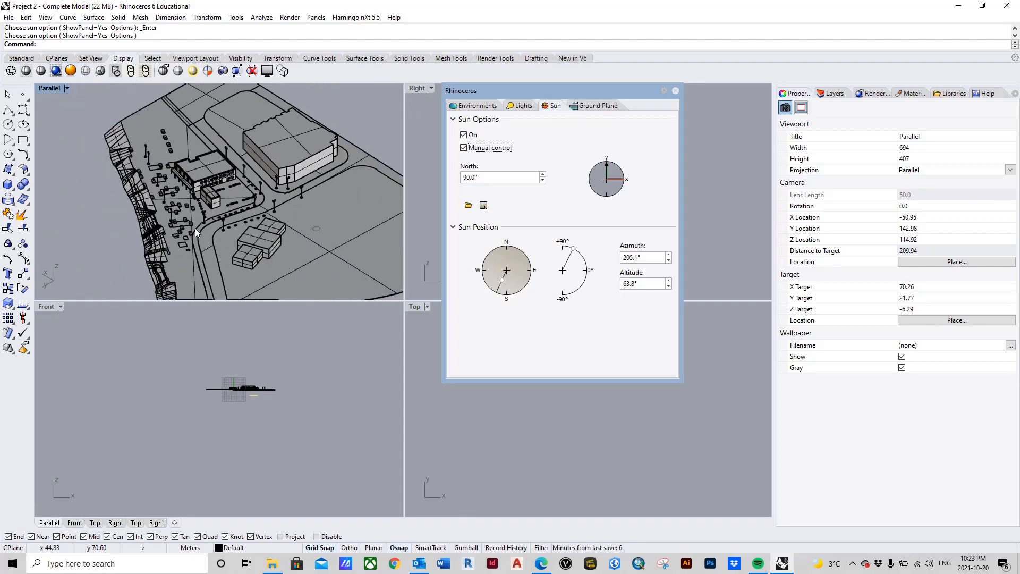
scroll(199, 228, "up", 1)
scroll(198, 228, "down", 1)
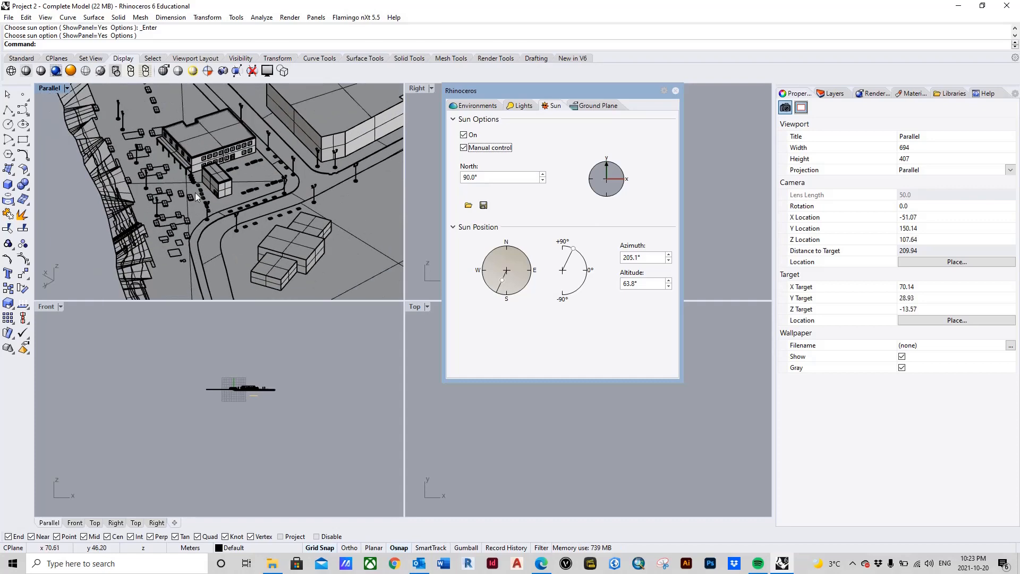
Step: Close the sun settings and show the Parallel viewport maximized in Raytraced display mode
left_click(675, 90)
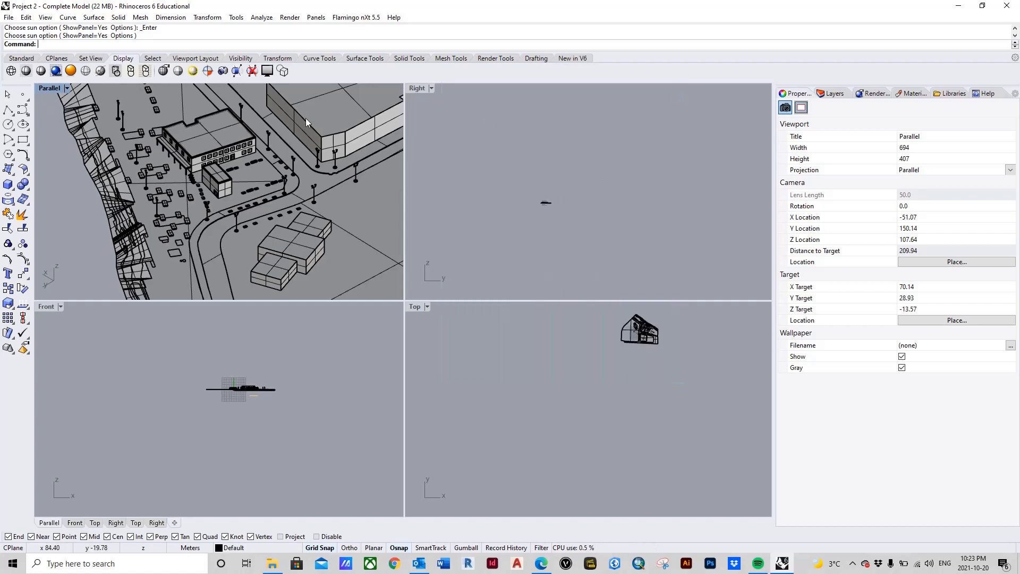
double_click(45, 88)
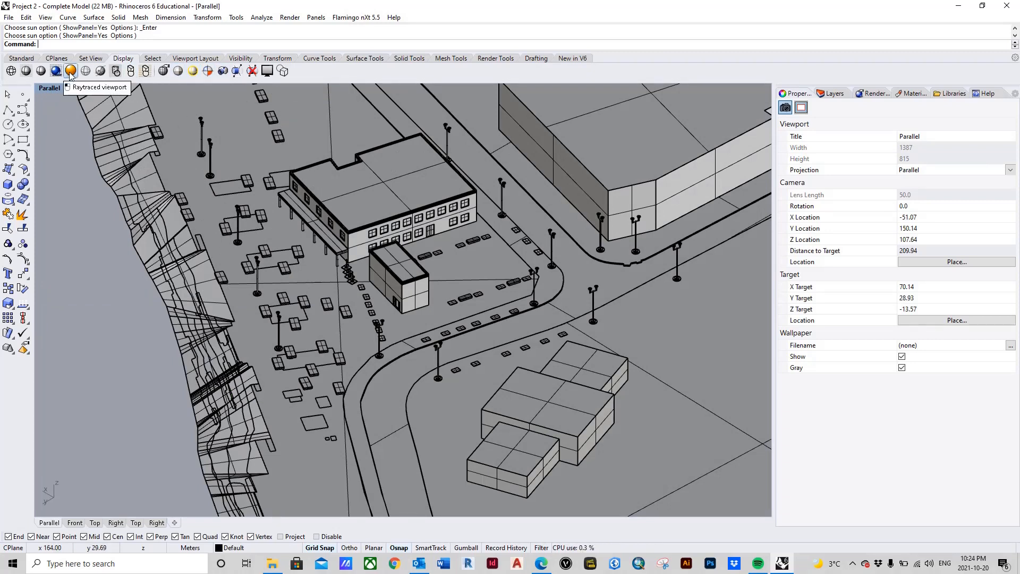
left_click(70, 73)
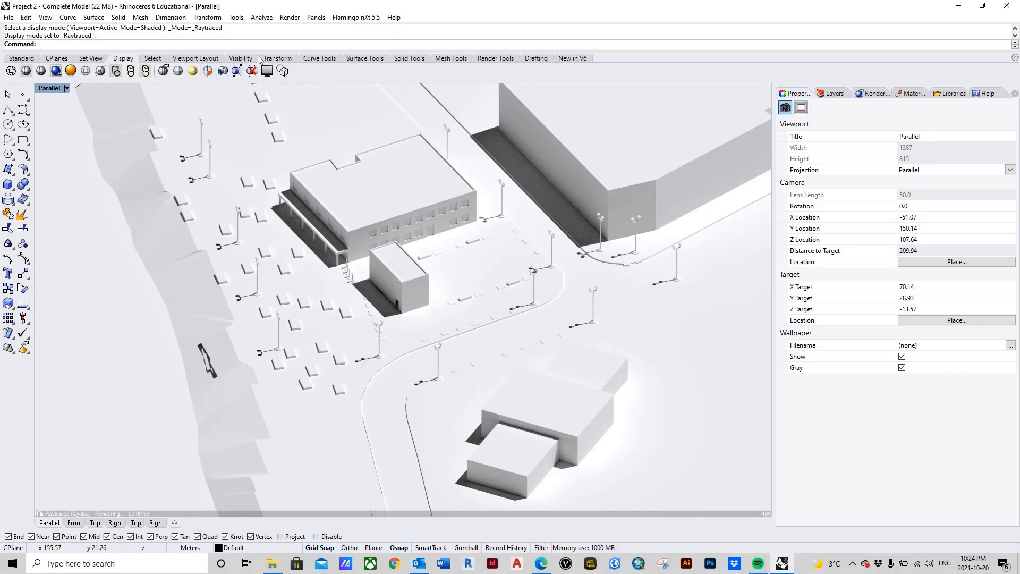
Step: Start a view capture to file at viewport resolution and create a Desktop folder named Sample Files for Illustrator for it
left_click(222, 74)
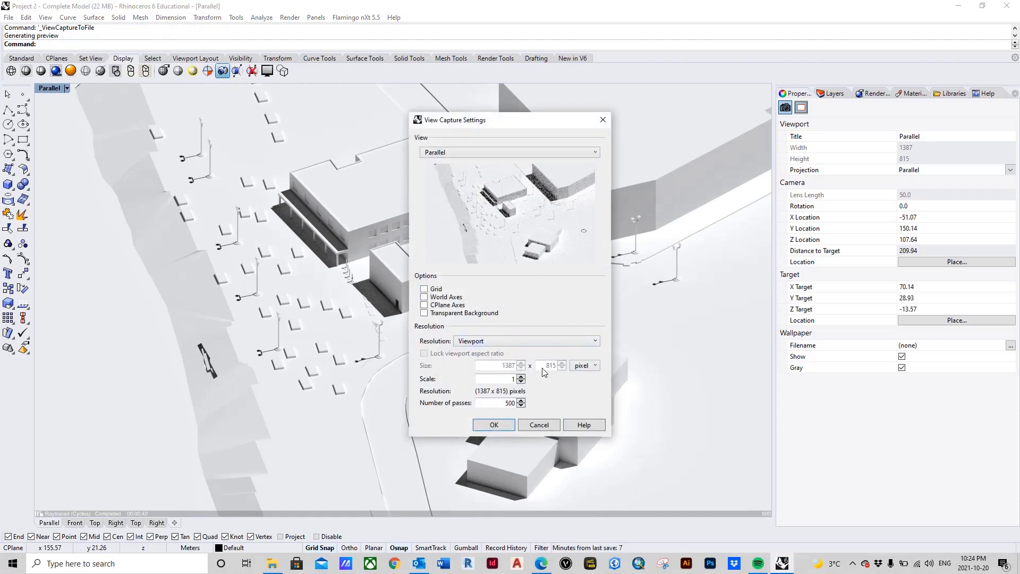
left_click(501, 429)
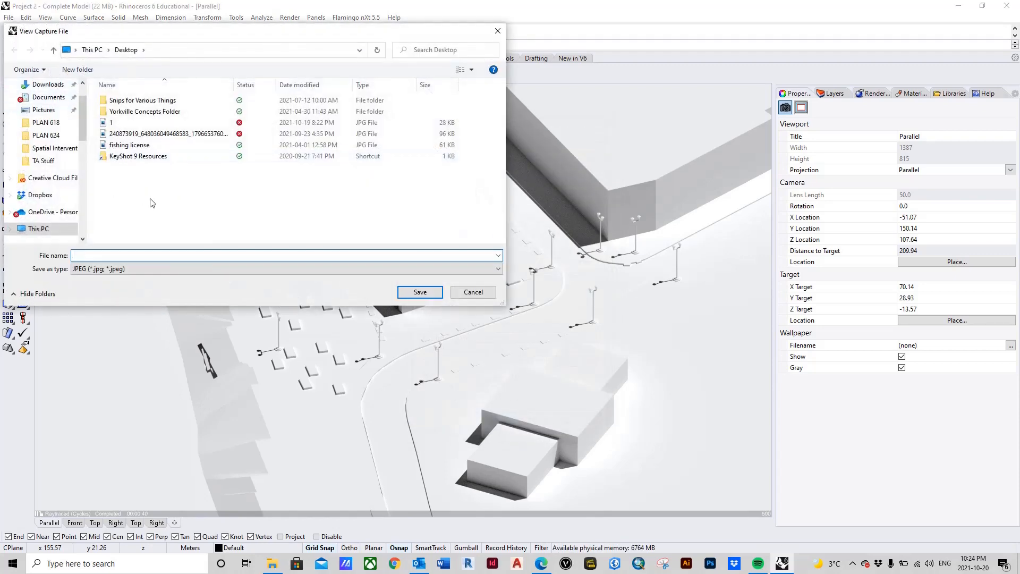
right_click(151, 201)
mouse_move(107, 400)
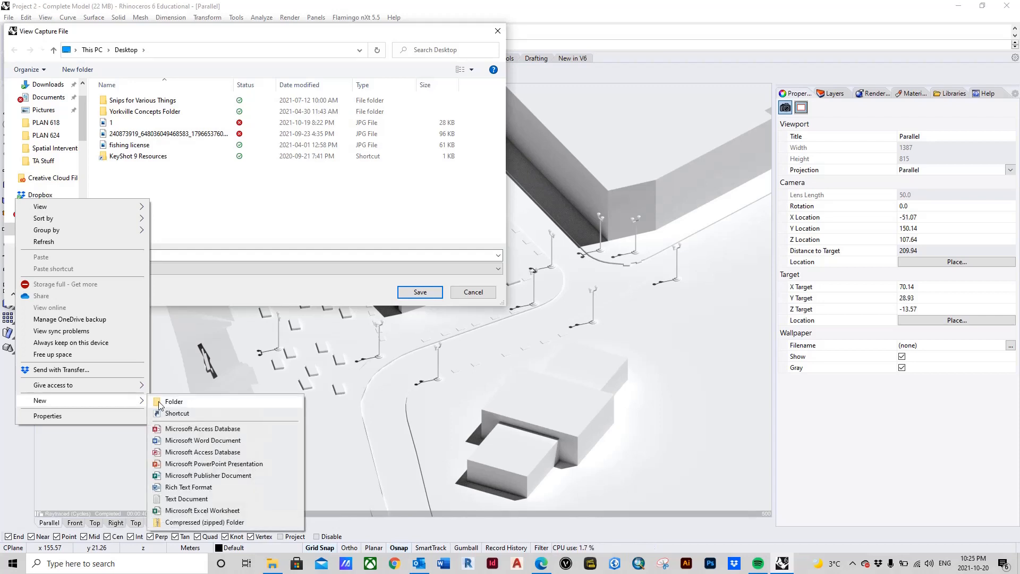
left_click(175, 402)
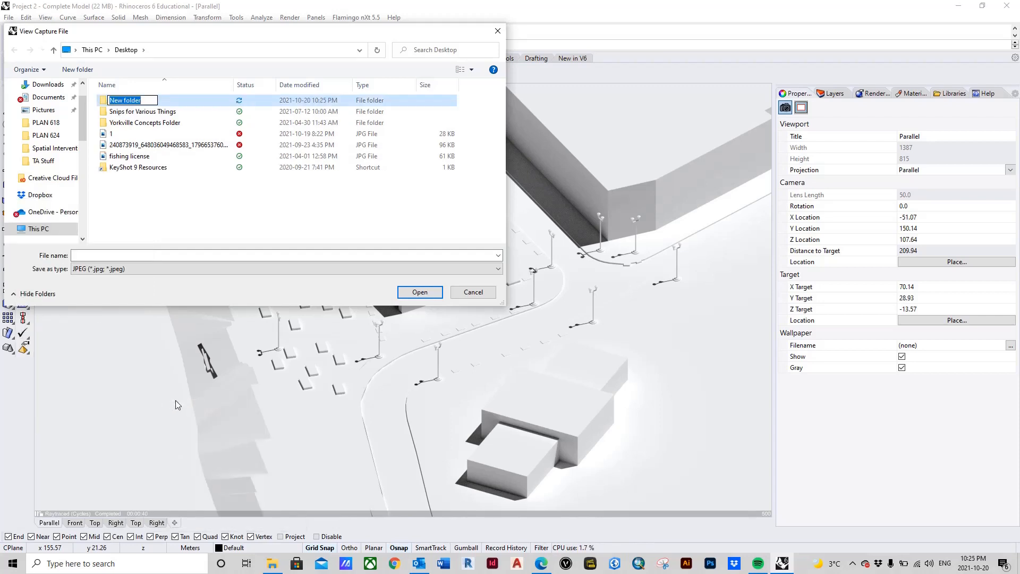
type("Sample")
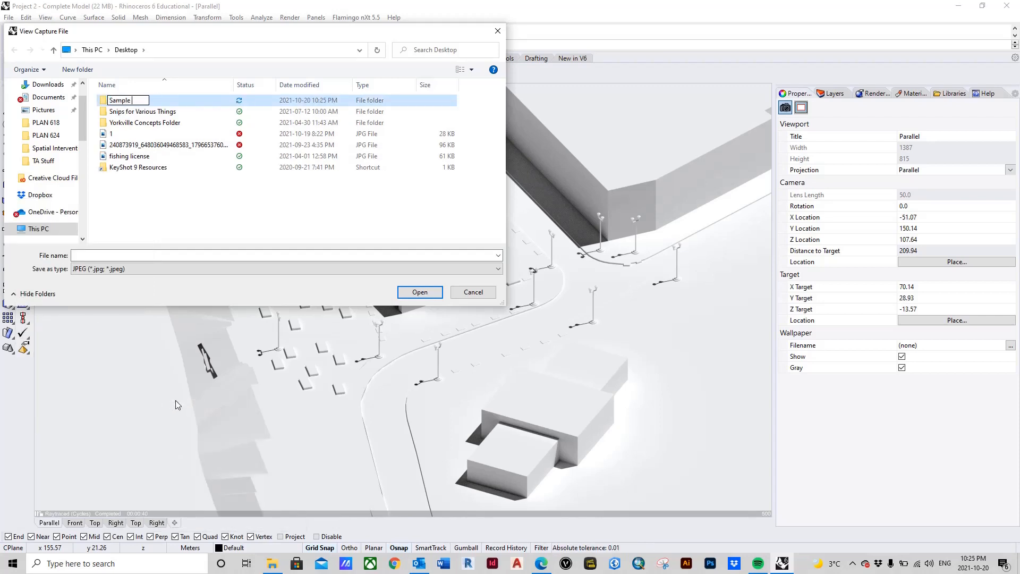
type(" Files for Ill")
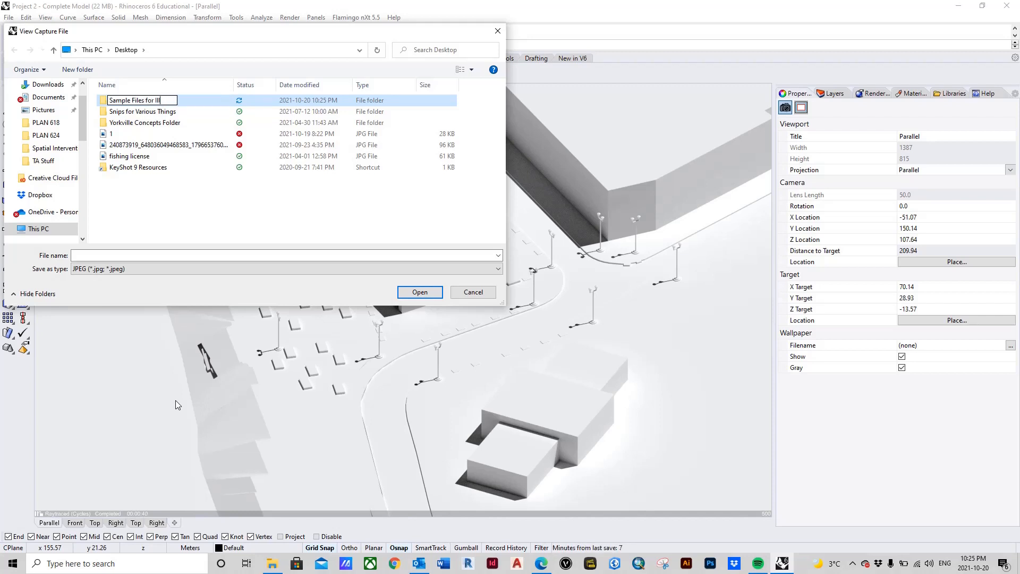
type("ustrator")
key("Return")
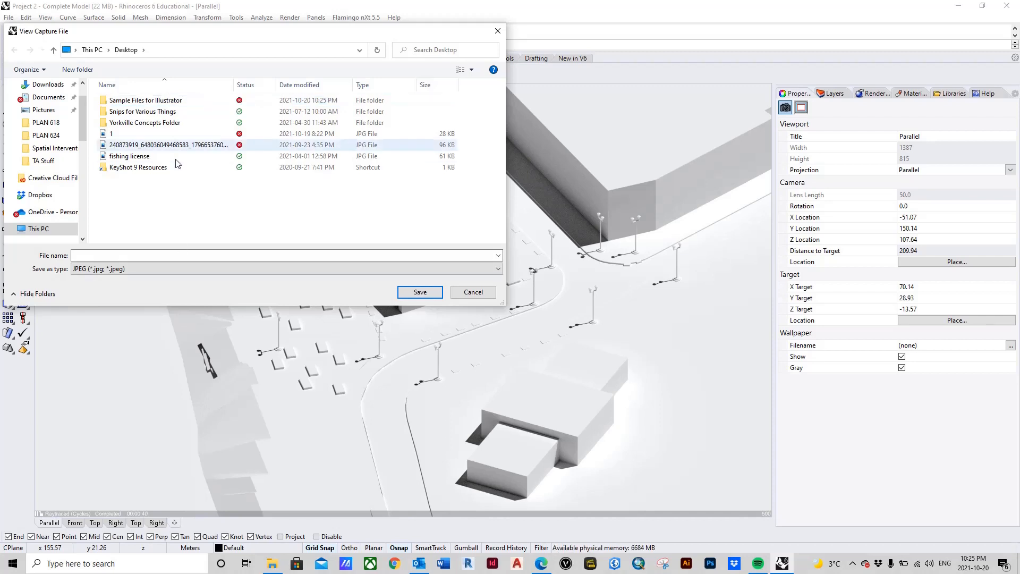
Step: Save the raytraced view capture as the JPEG file Render Isometric in the Sample Files for Illustrator folder
double_click(162, 101)
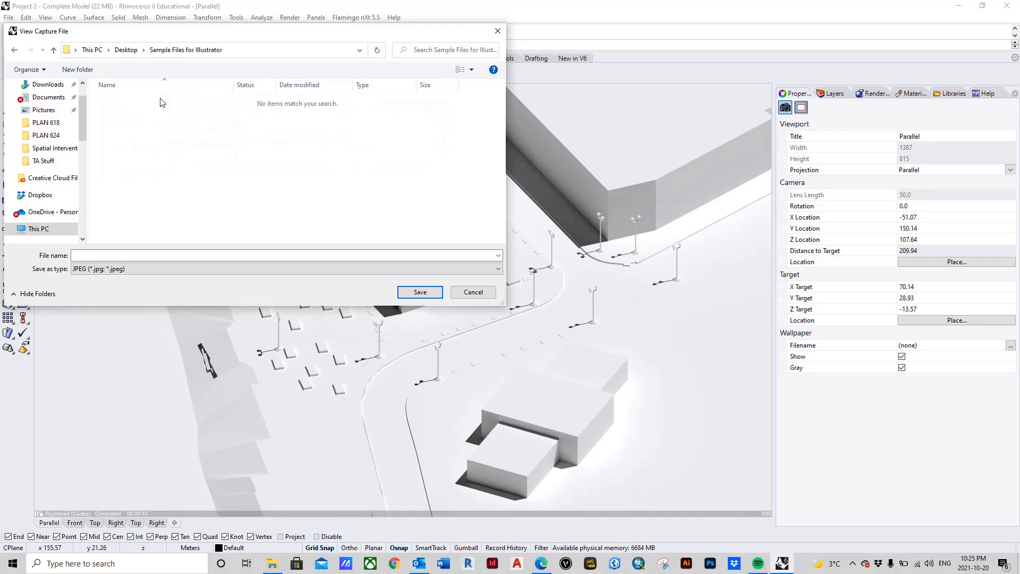
left_click(213, 256)
type("Render")
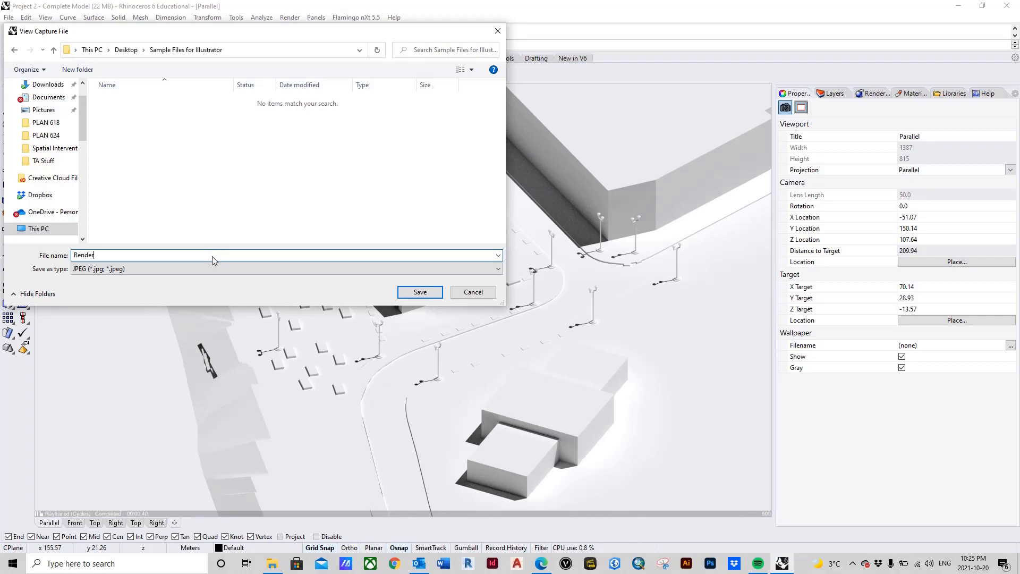
type(" Isometric")
left_click(420, 292)
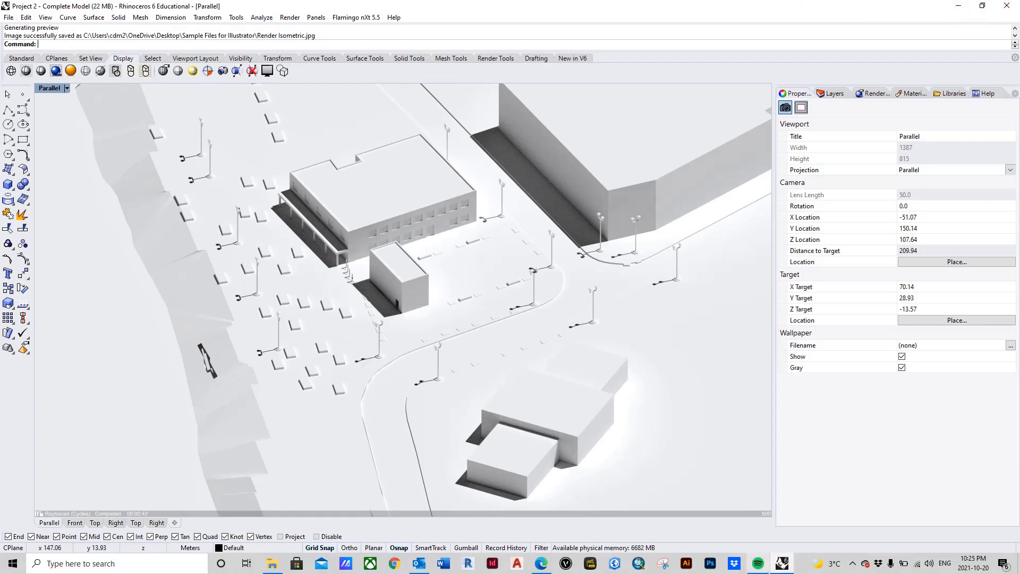
Step: Switch to the desktop and check the saved Render Isometric image from the Sample Files for Illustrator folder
double_click(946, 6)
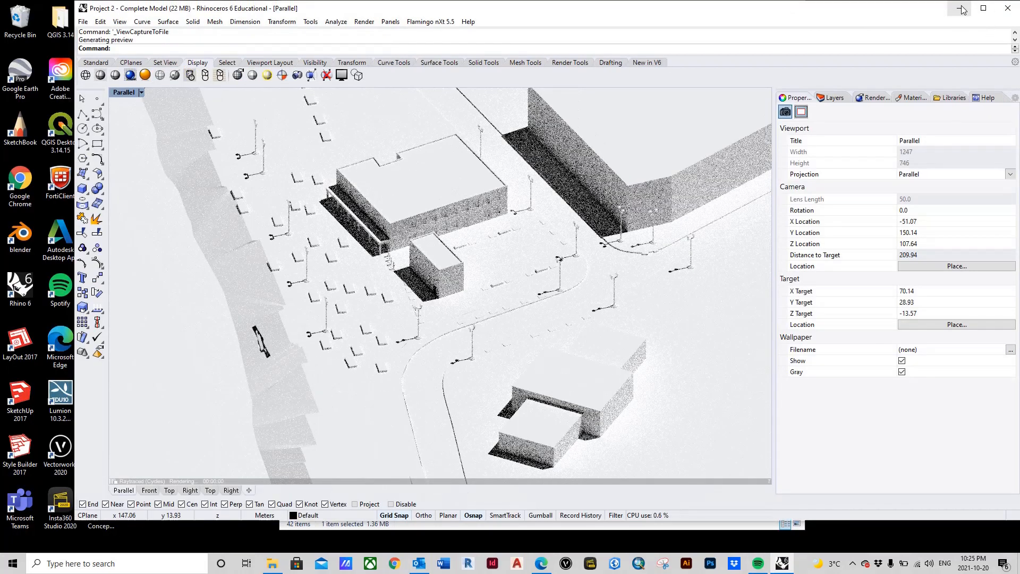
left_click(962, 8)
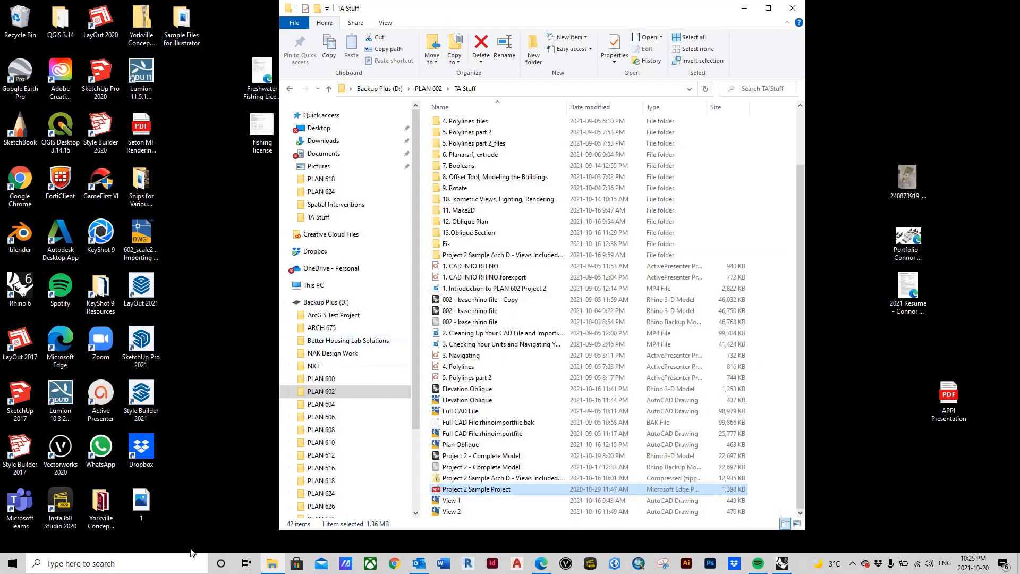
double_click(182, 19)
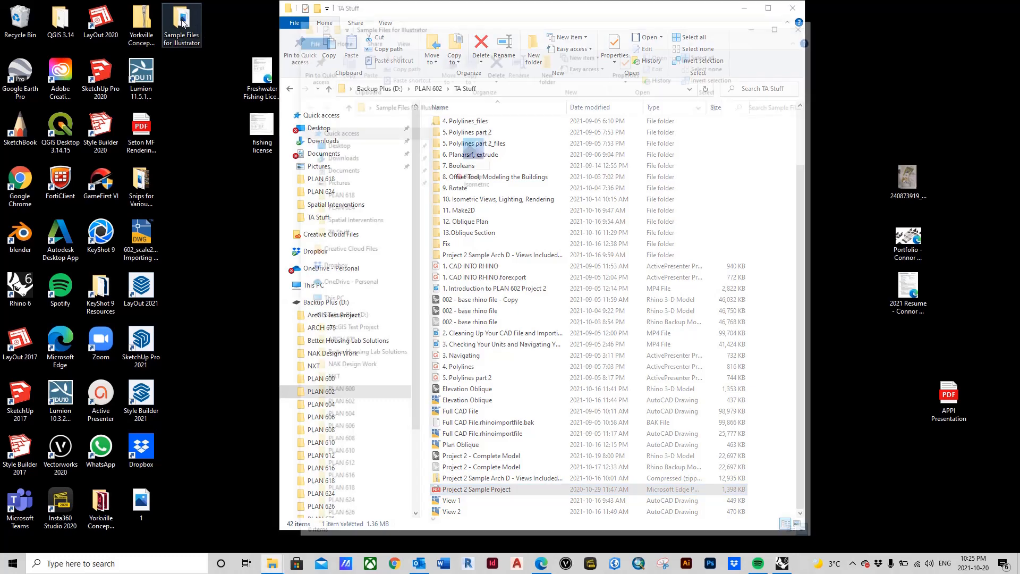
double_click(468, 160)
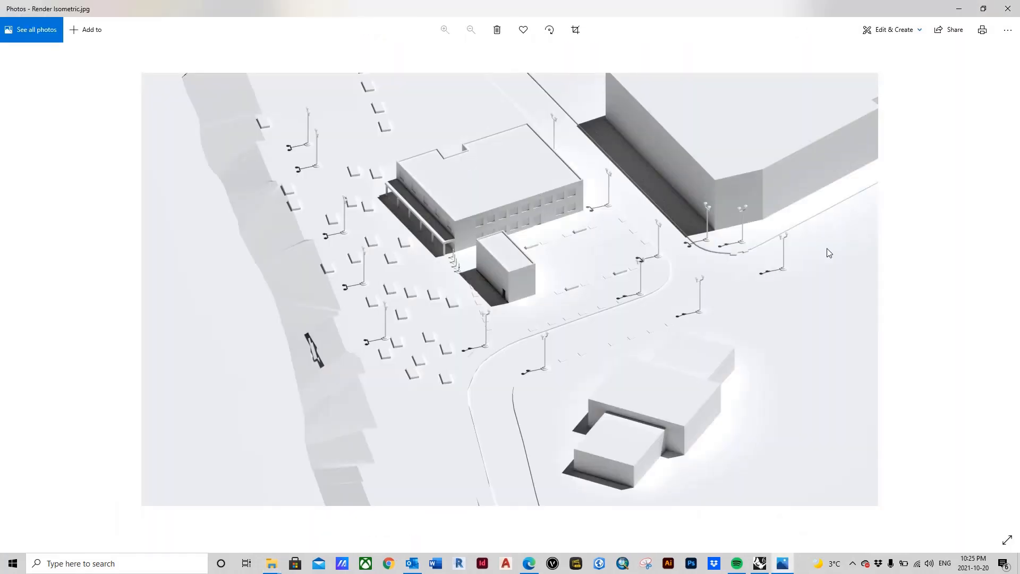
left_click(1008, 9)
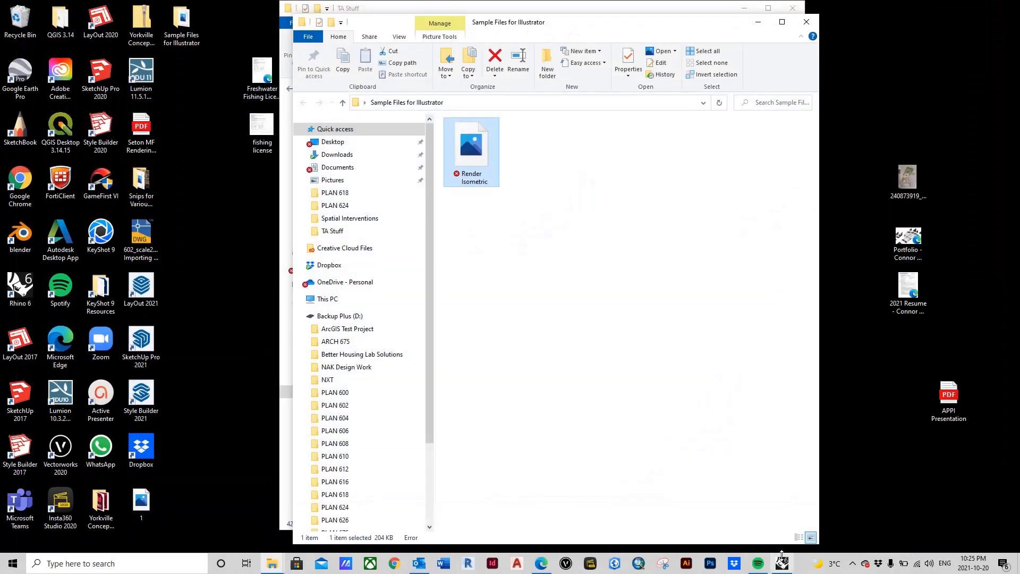
Step: Return to Rhino, restore the four-viewport layout and set the Parallel viewport to Shaded display mode
left_click(781, 564)
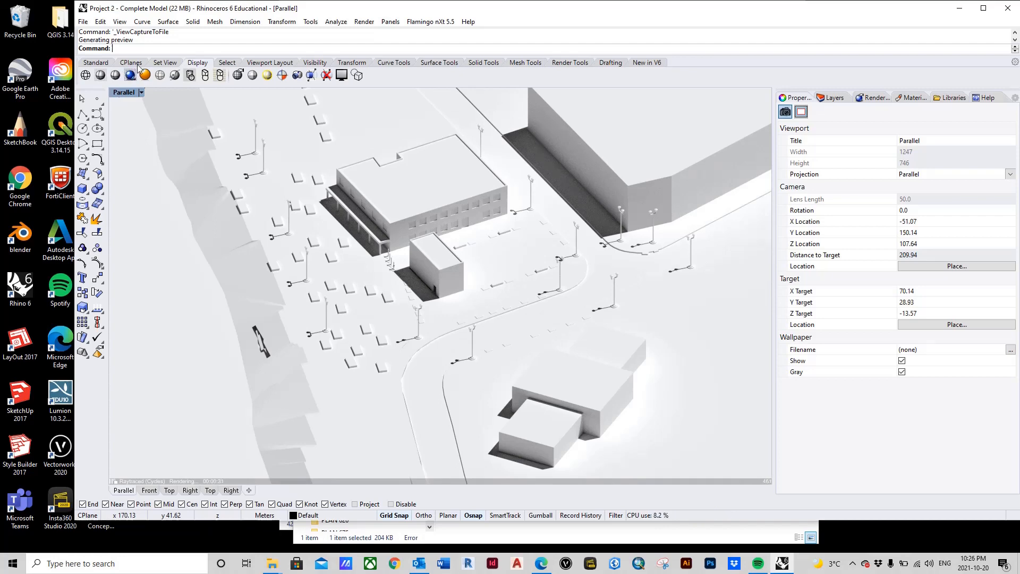
double_click(124, 93)
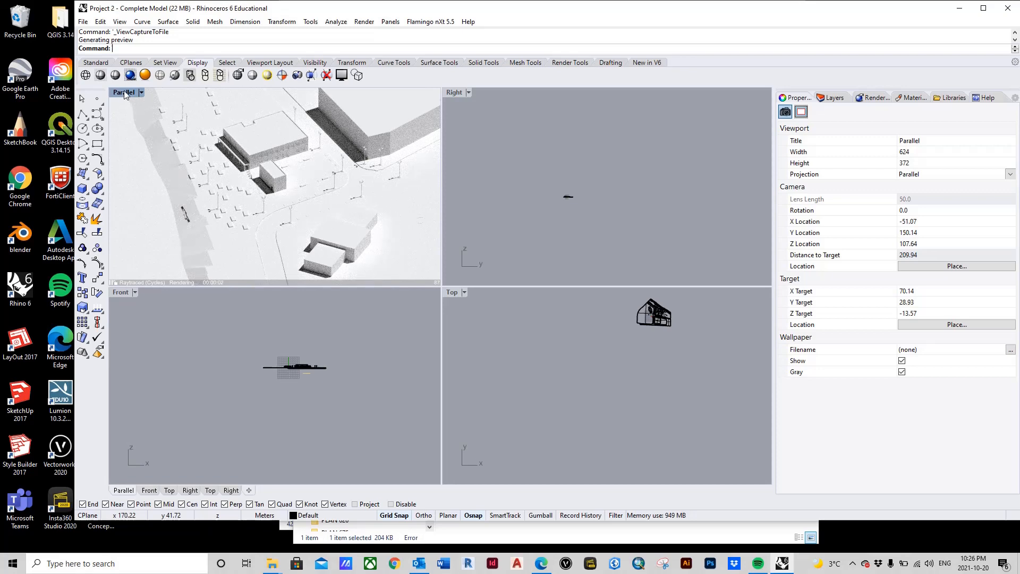
left_click(123, 93)
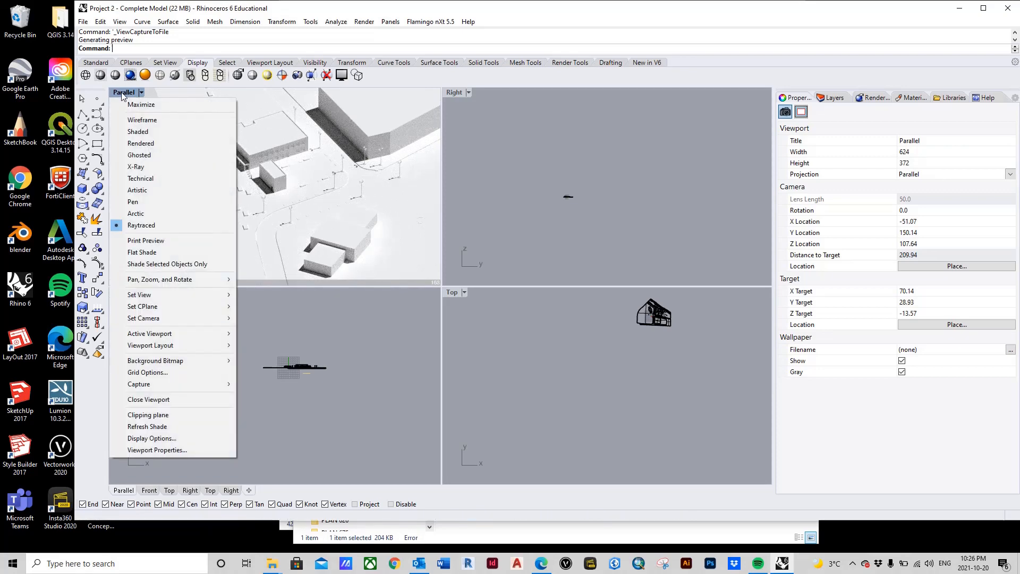
left_click(139, 132)
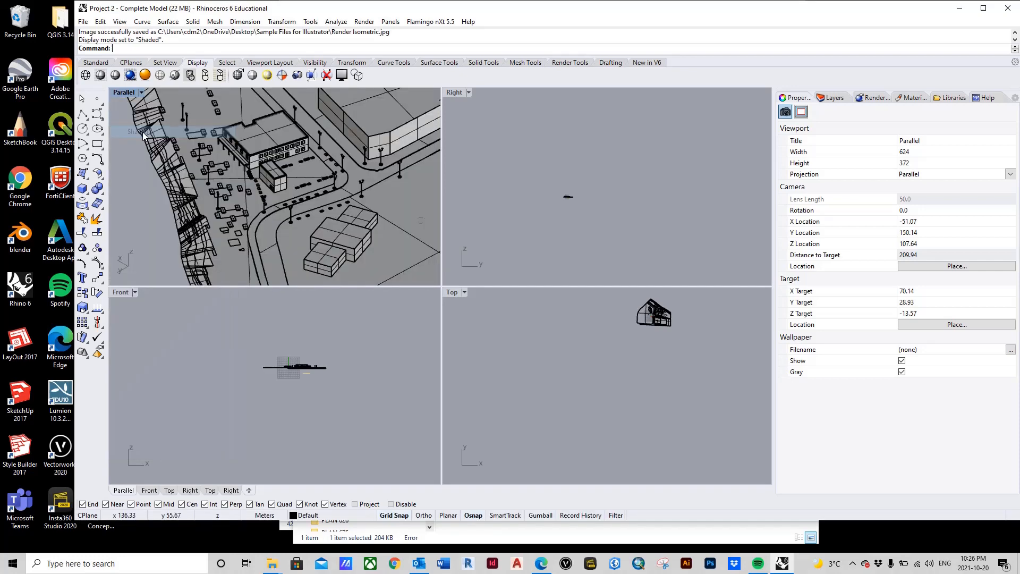
Step: Select the whole site model in the Parallel viewport and run Make2D with View projection, tangent edges and grouped output on layer Make2D
scroll(292, 184, "down", 5)
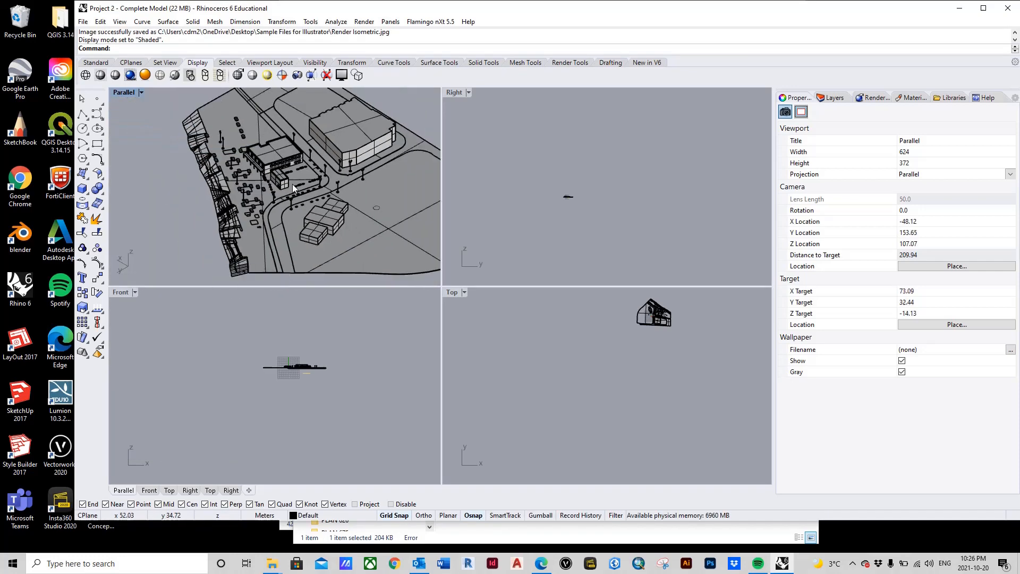
scroll(313, 183, "up", 3)
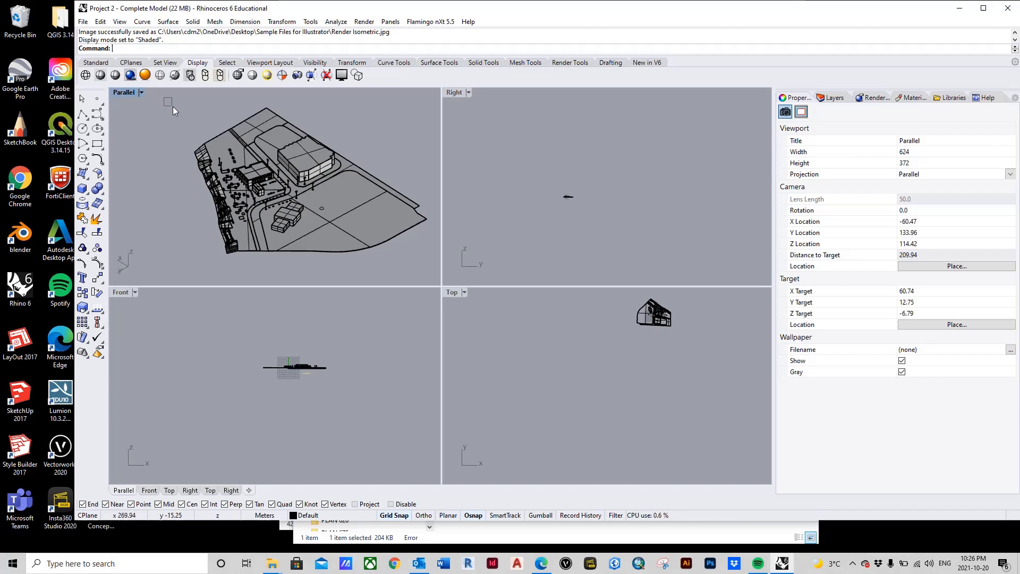
left_click_drag(173, 106, 432, 269)
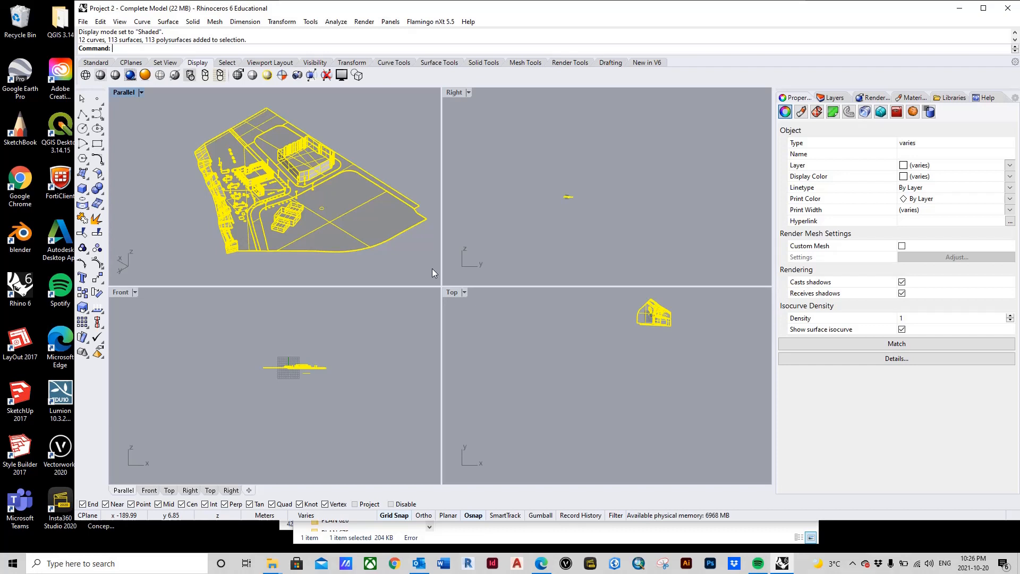
type("Make")
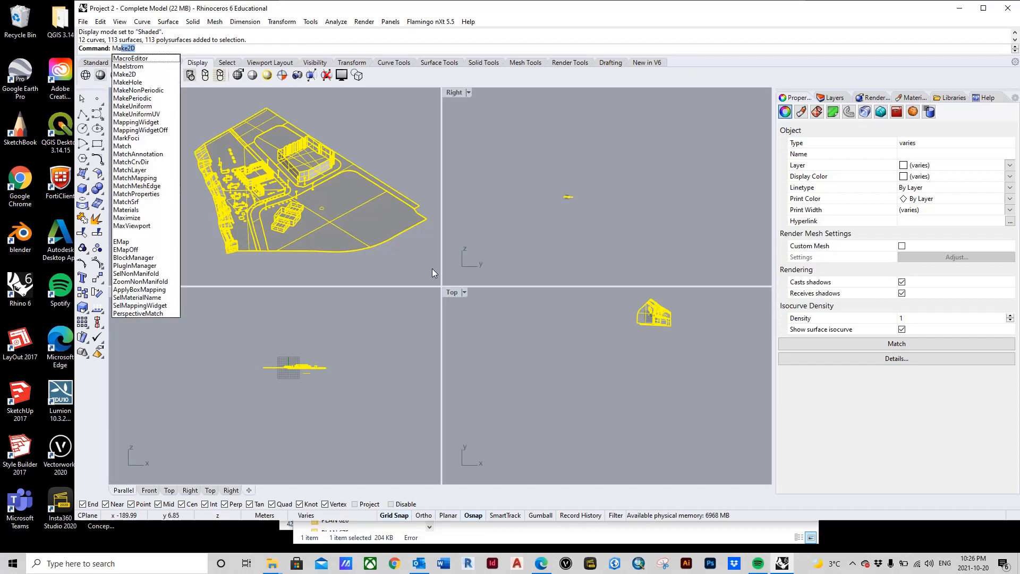
type("2D")
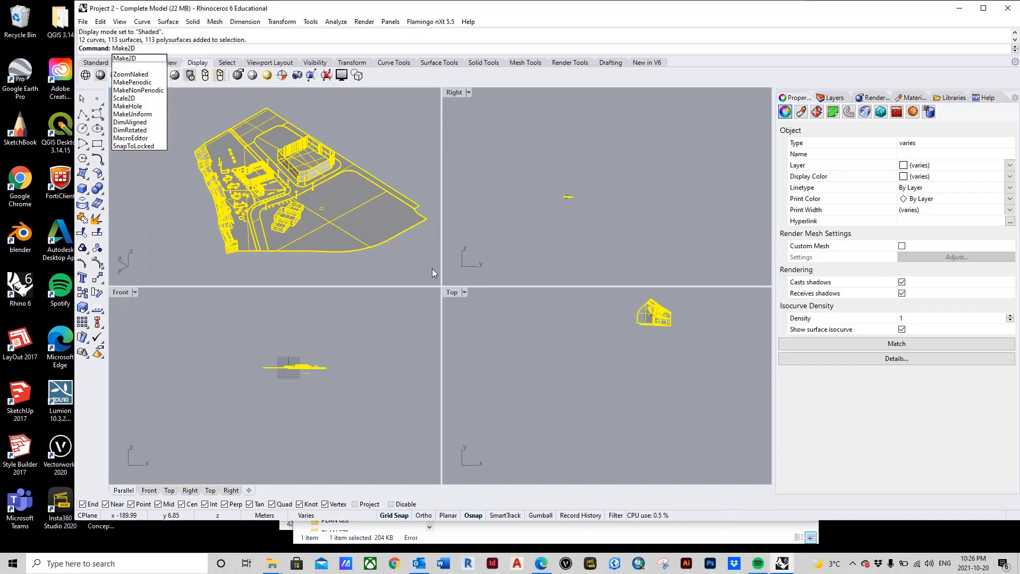
key("Return")
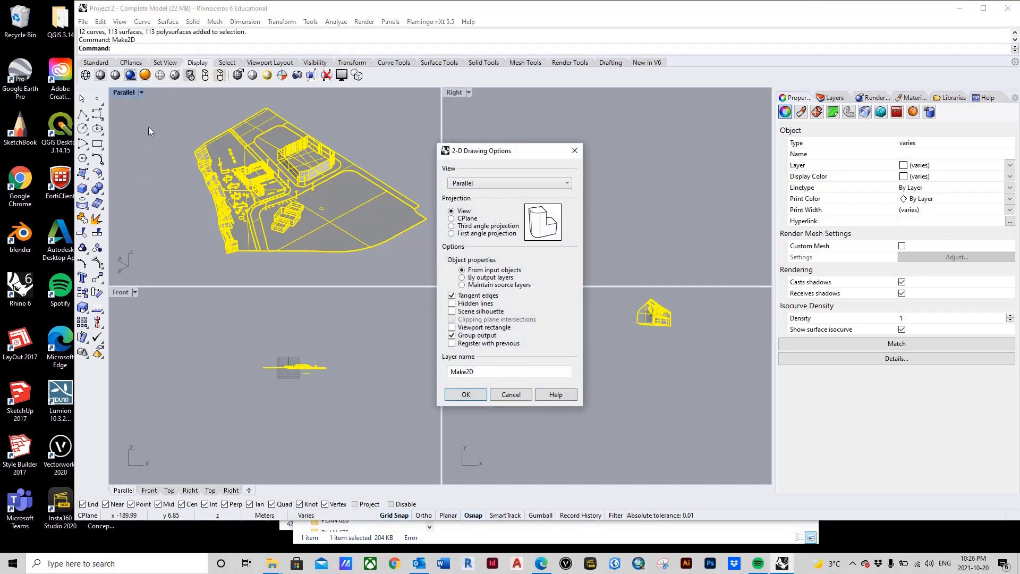
left_click(472, 397)
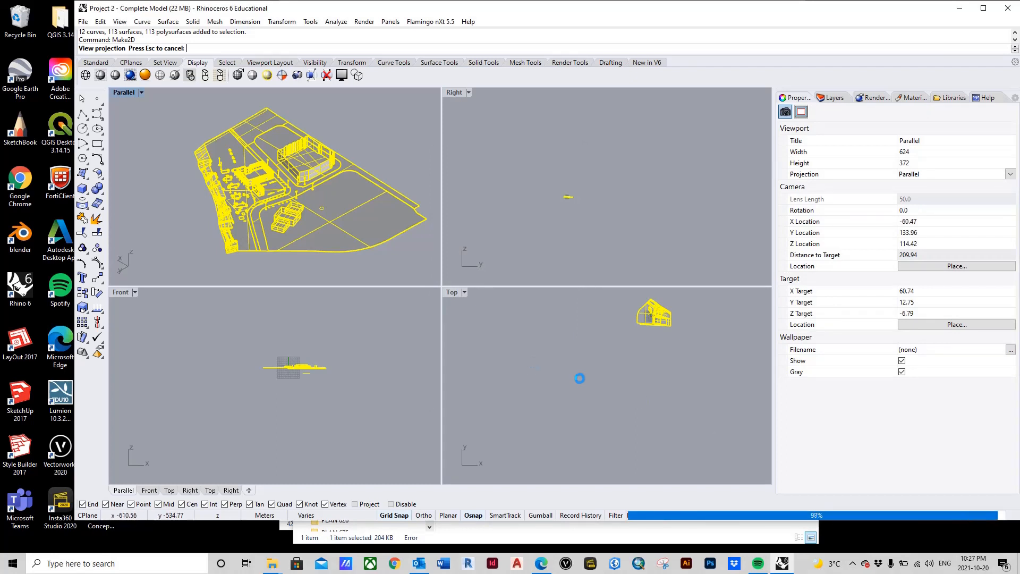
scroll(573, 381, "up", 6)
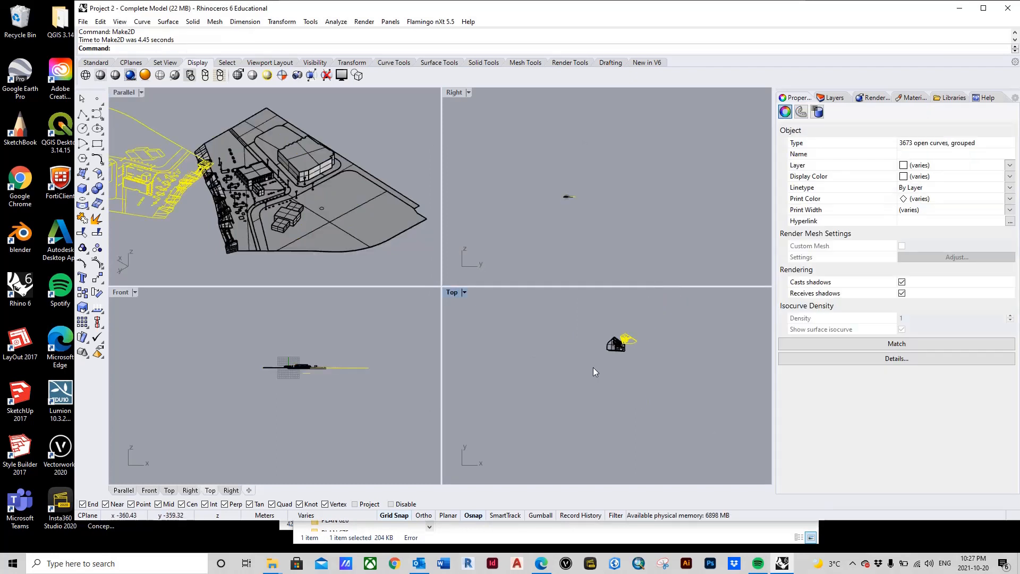
Step: Move the grouped Make2D linework clear of the site model in the Top viewport and deselect it
scroll(616, 351, "up", 2)
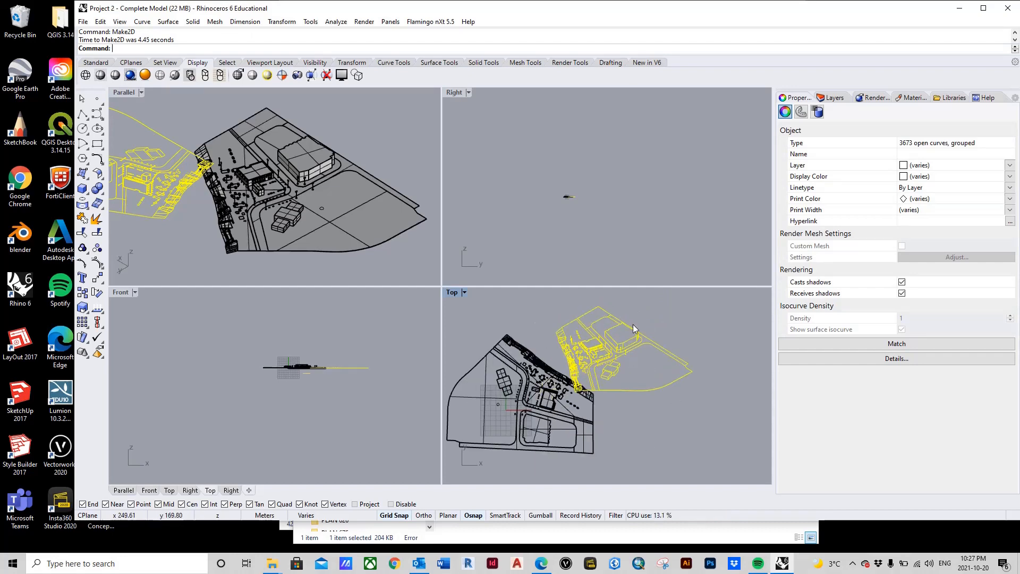
scroll(607, 364, "up", 3)
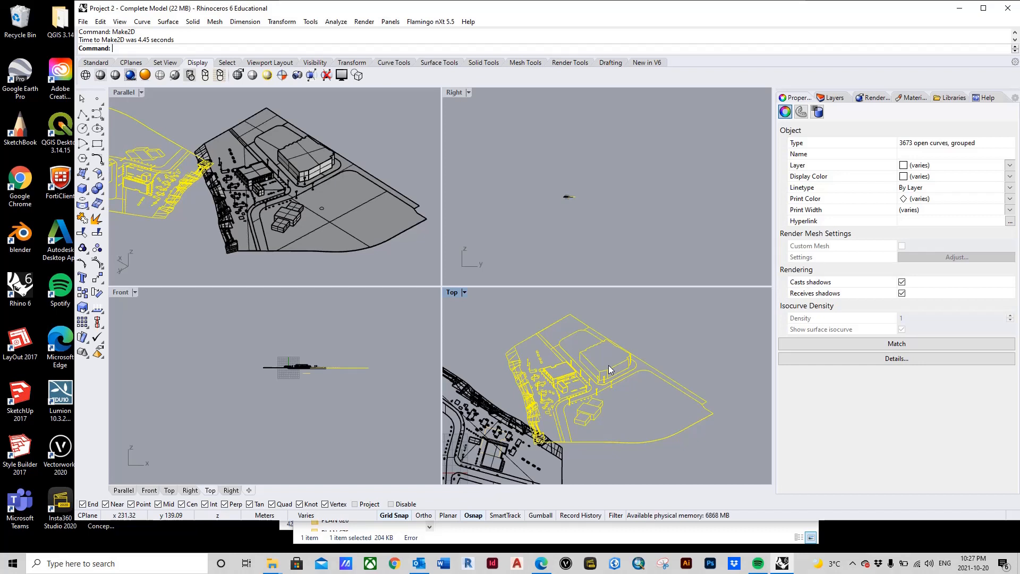
type("M")
right_click(682, 278)
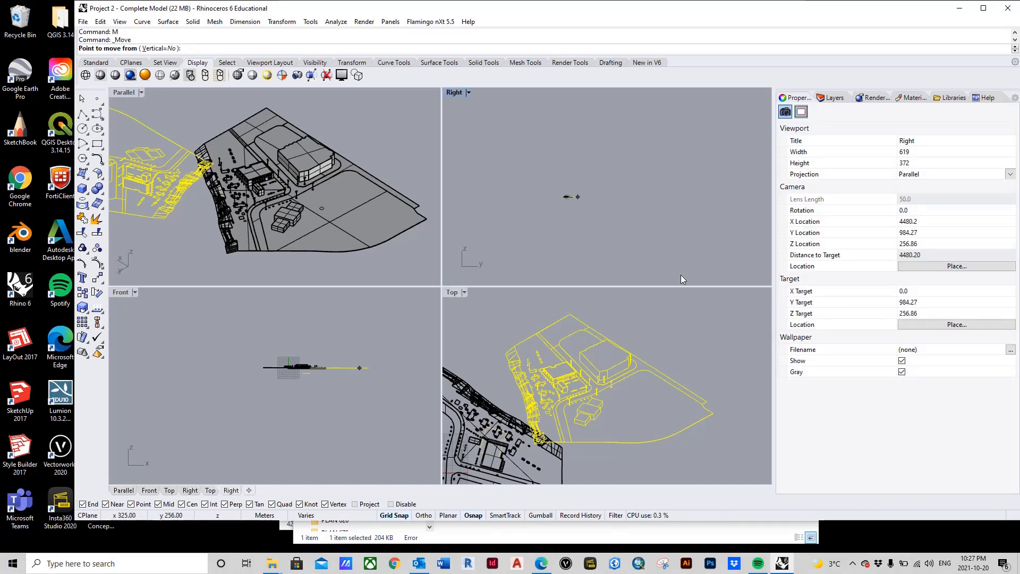
left_click(588, 360)
scroll(590, 358, "down", 5)
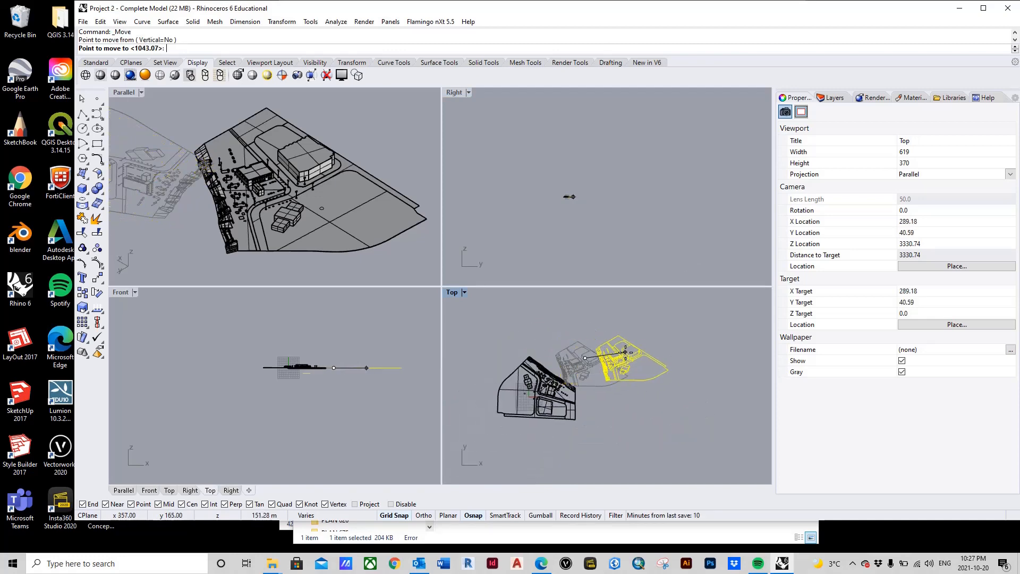
left_click(641, 349)
scroll(675, 356, "up", 3)
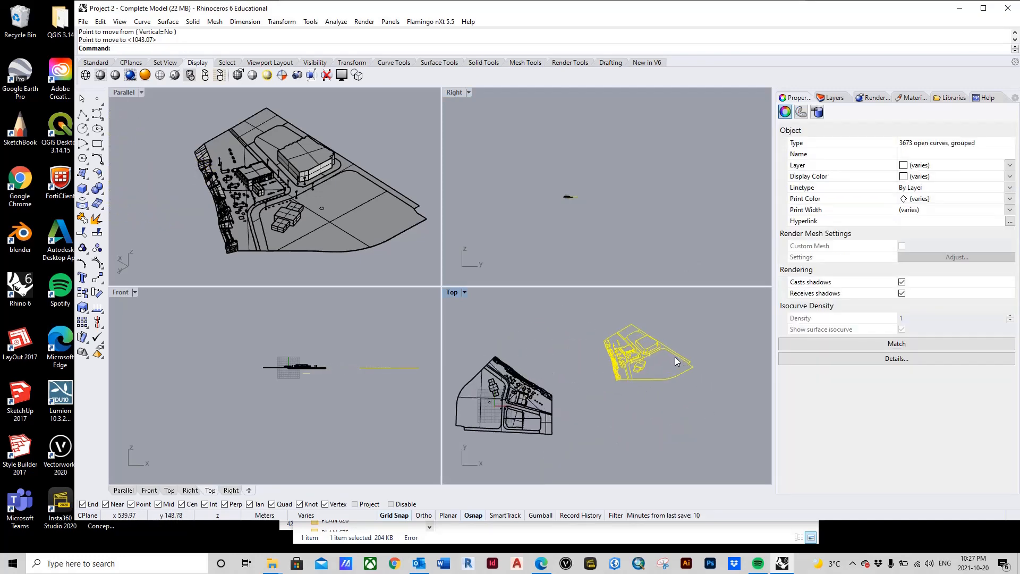
scroll(642, 314, "up", 3)
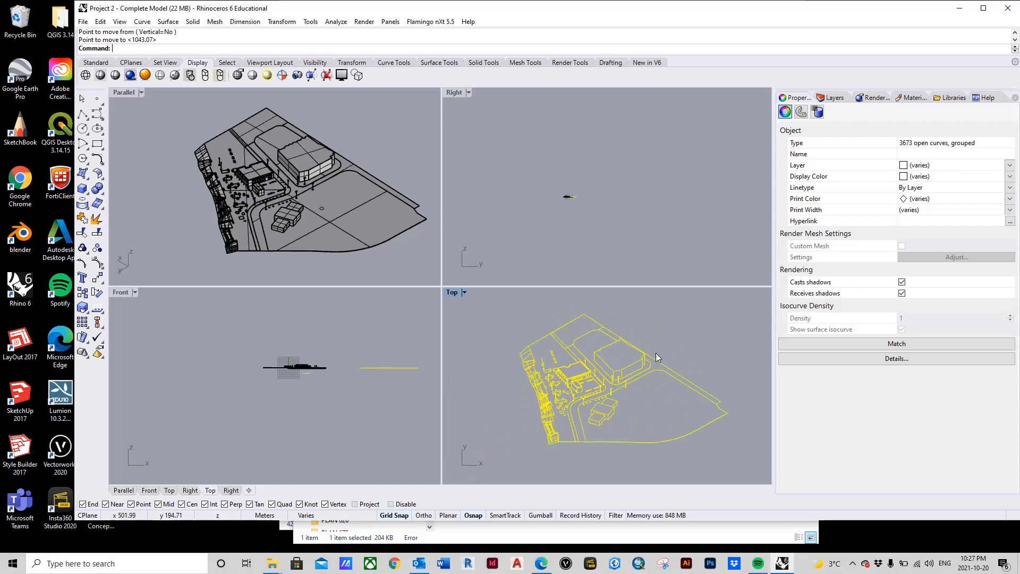
key("Escape")
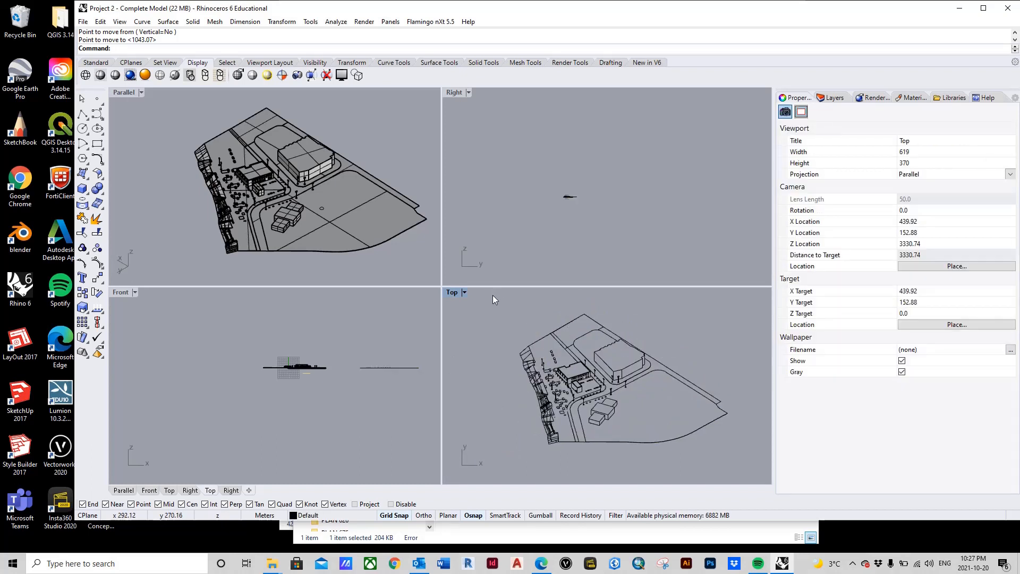
Step: Select all the Make2D linework in the Top viewport and start exporting it to the desktop folder Sample Files for Illustrator
left_click_drag(492, 295, 754, 457)
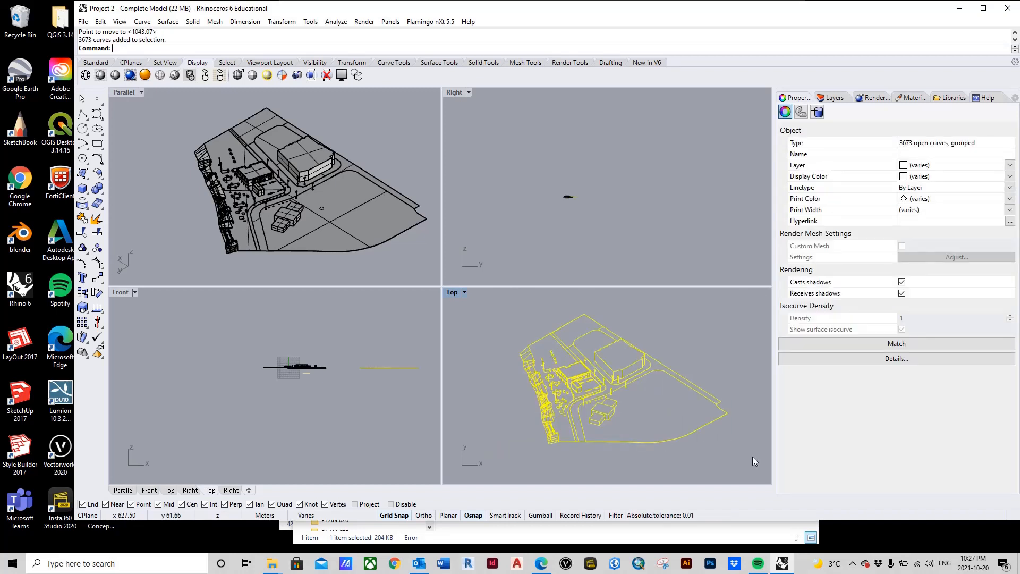
type("Export")
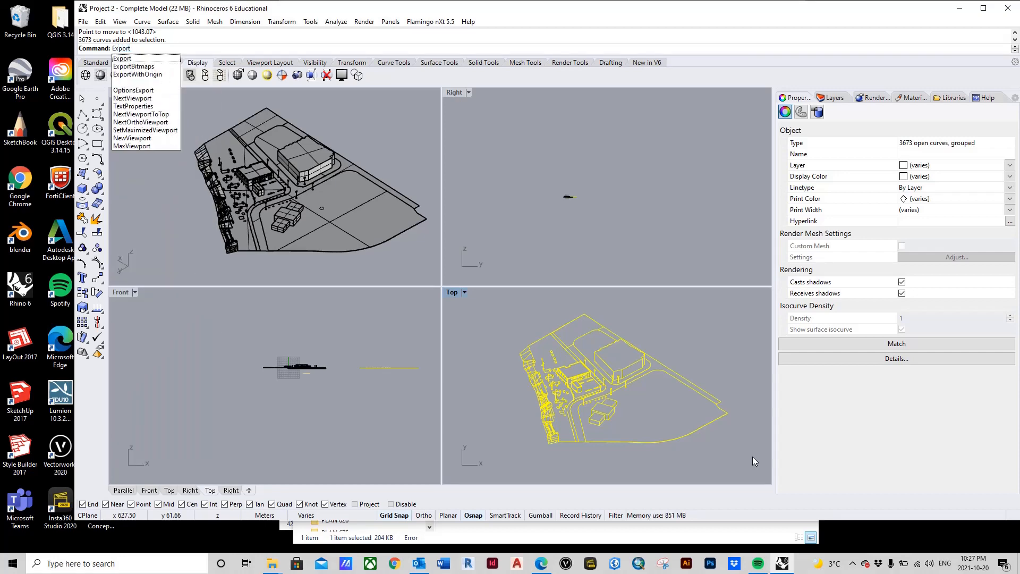
left_click(139, 58)
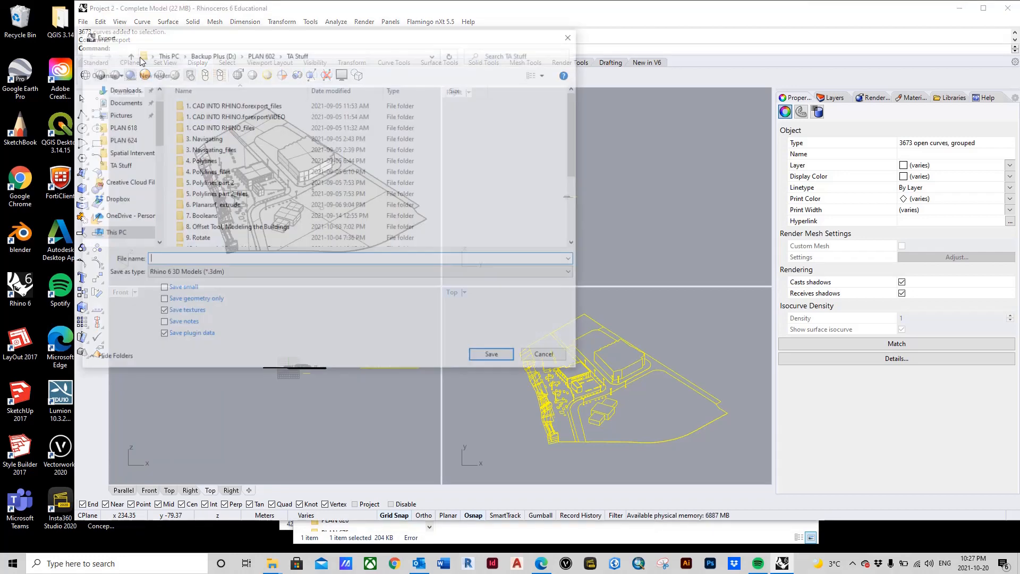
scroll(115, 119, "up", 1)
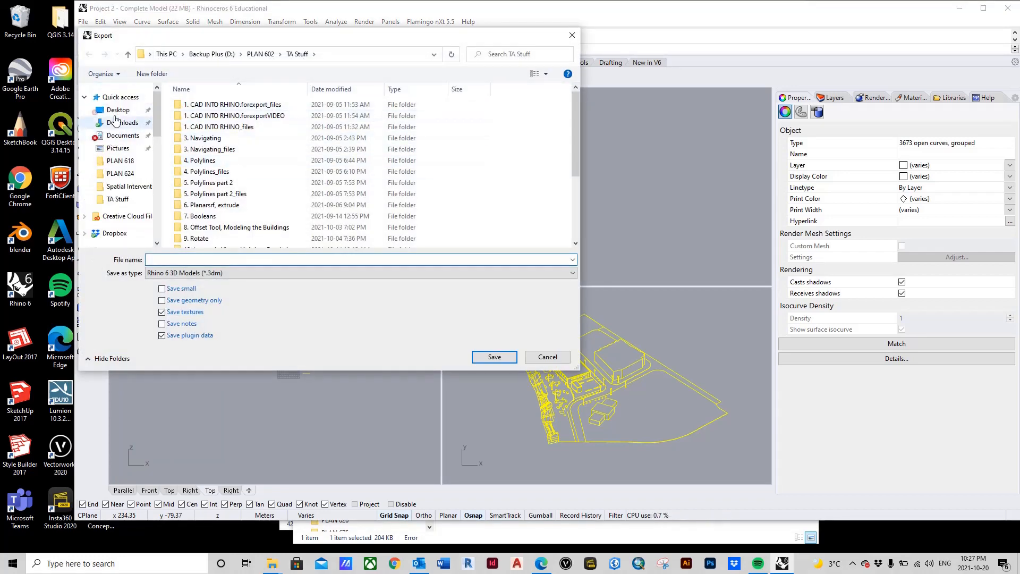
left_click(117, 110)
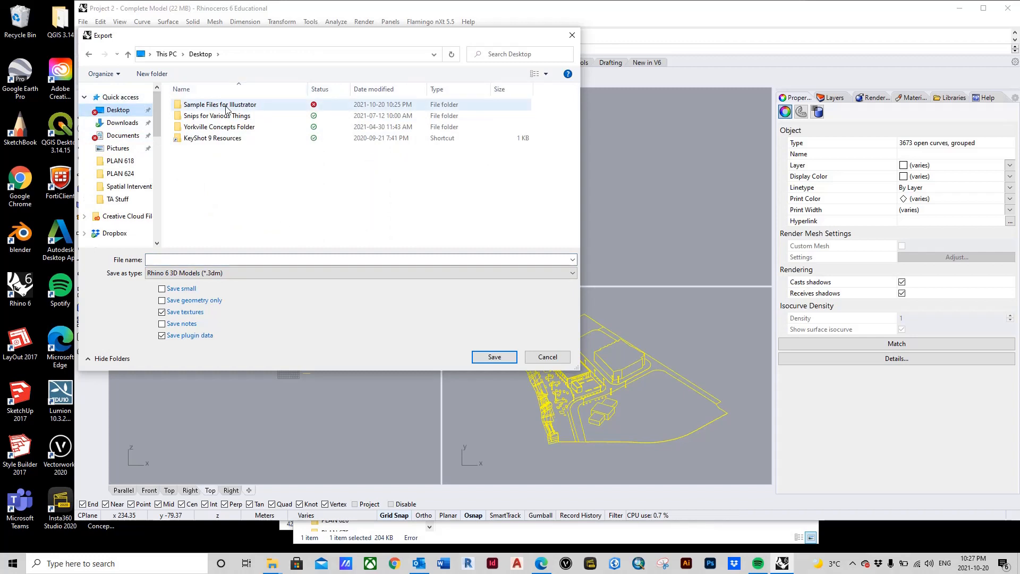
double_click(227, 106)
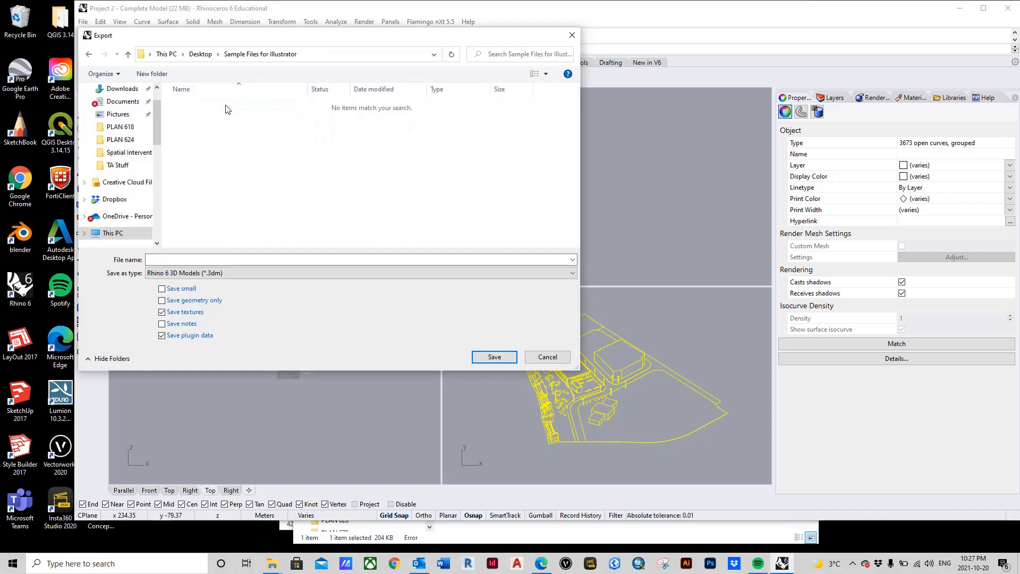
Step: Export the selected linework as the AutoCAD drawing Sample CAD Lines using the Default export scheme
left_click(234, 272)
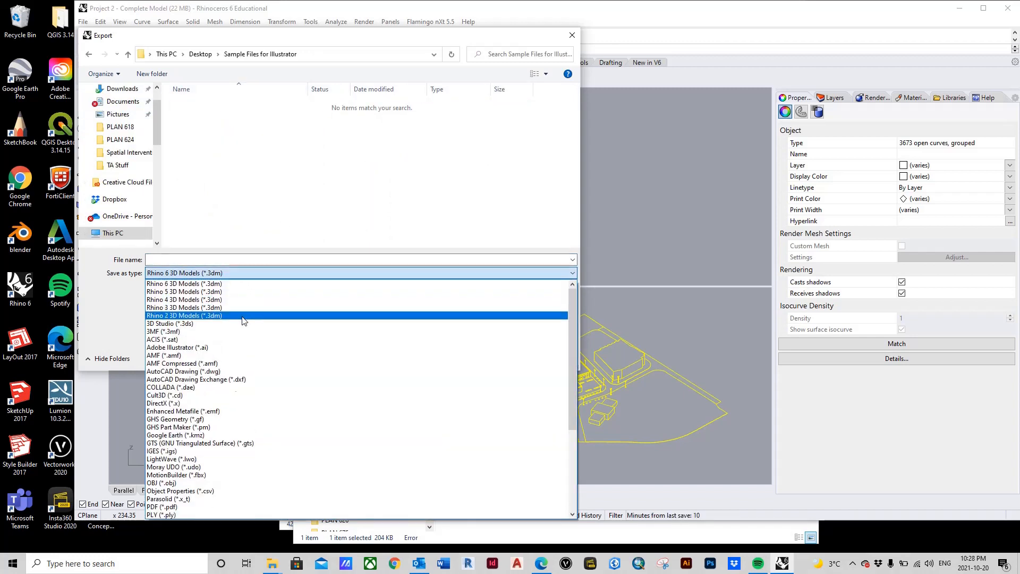
left_click(232, 266)
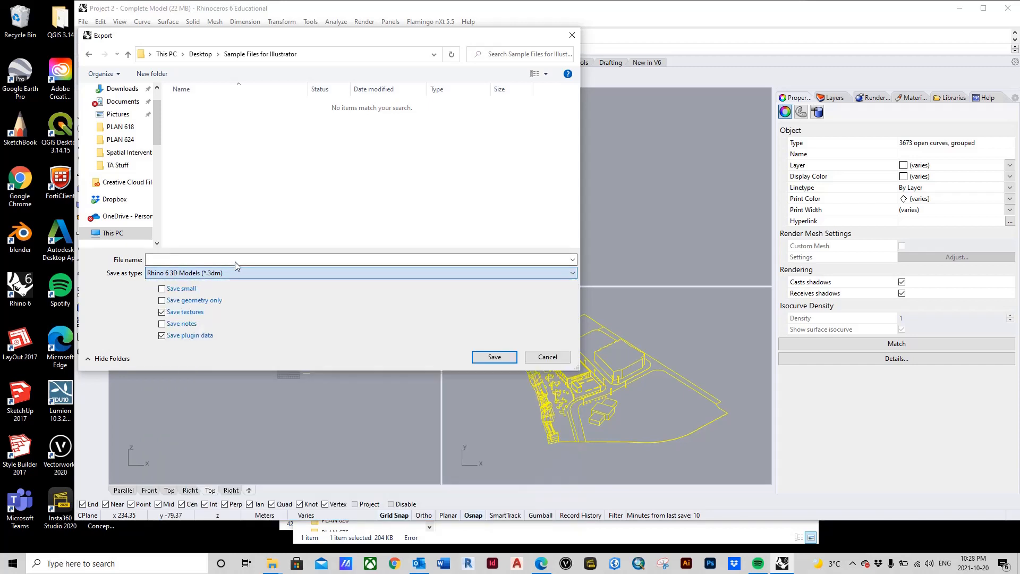
left_click(235, 260)
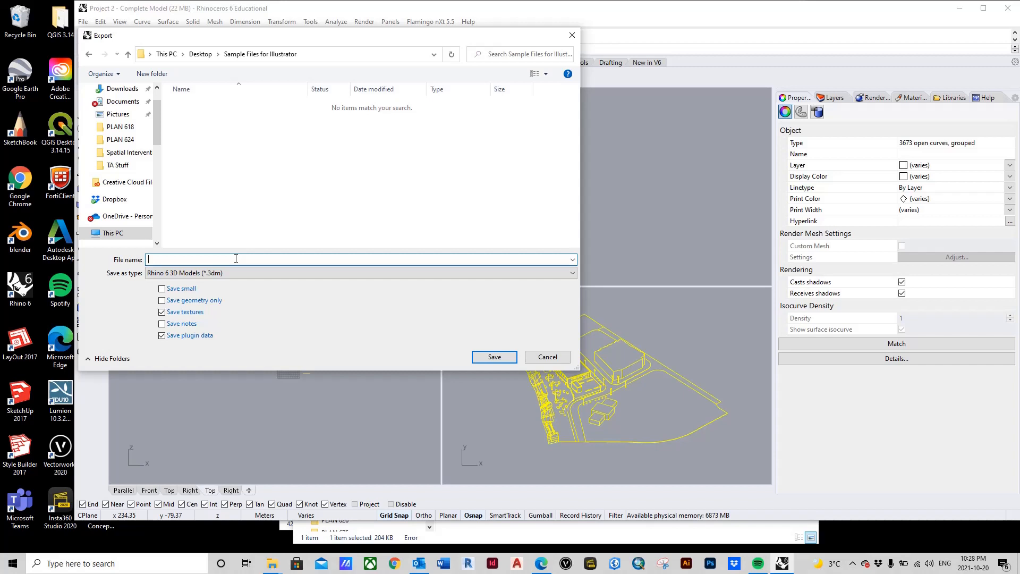
type("Sample CAD Lines")
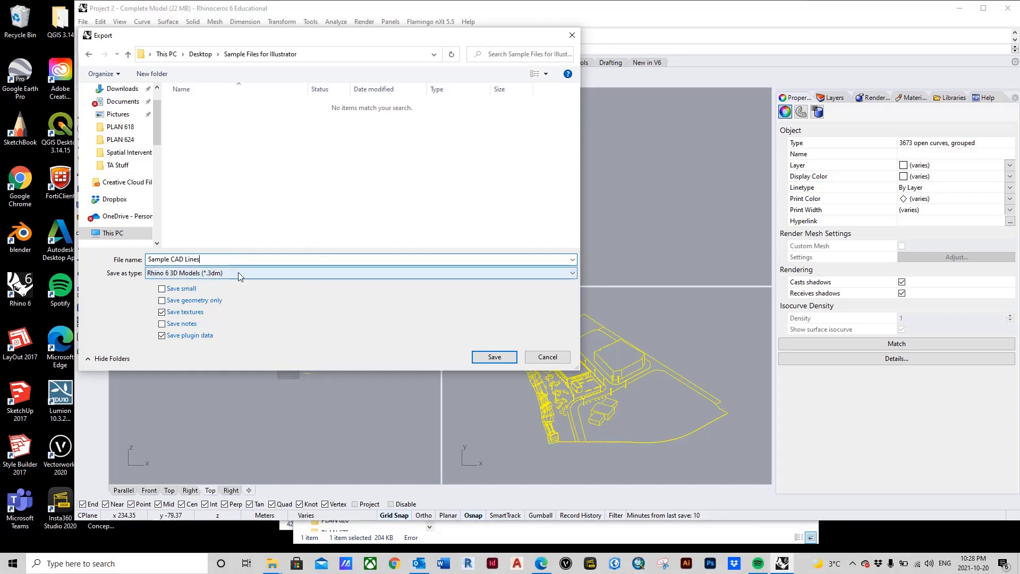
left_click(573, 273)
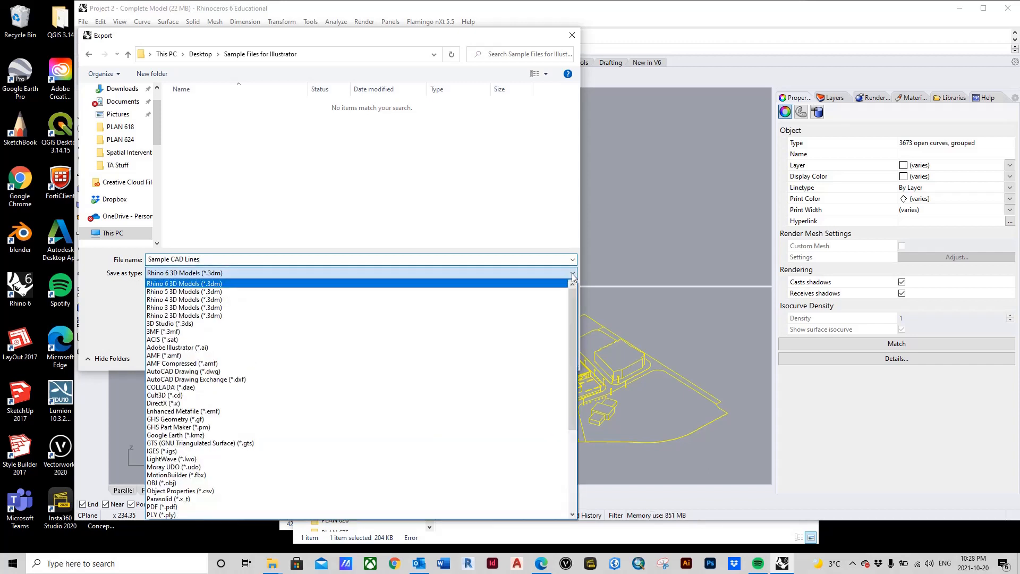
left_click(245, 372)
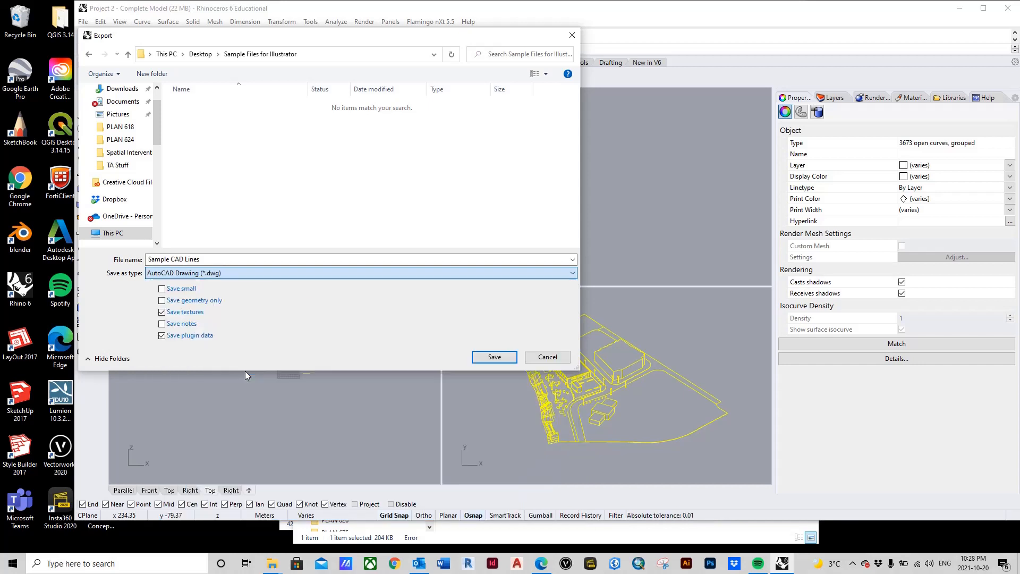
left_click(493, 361)
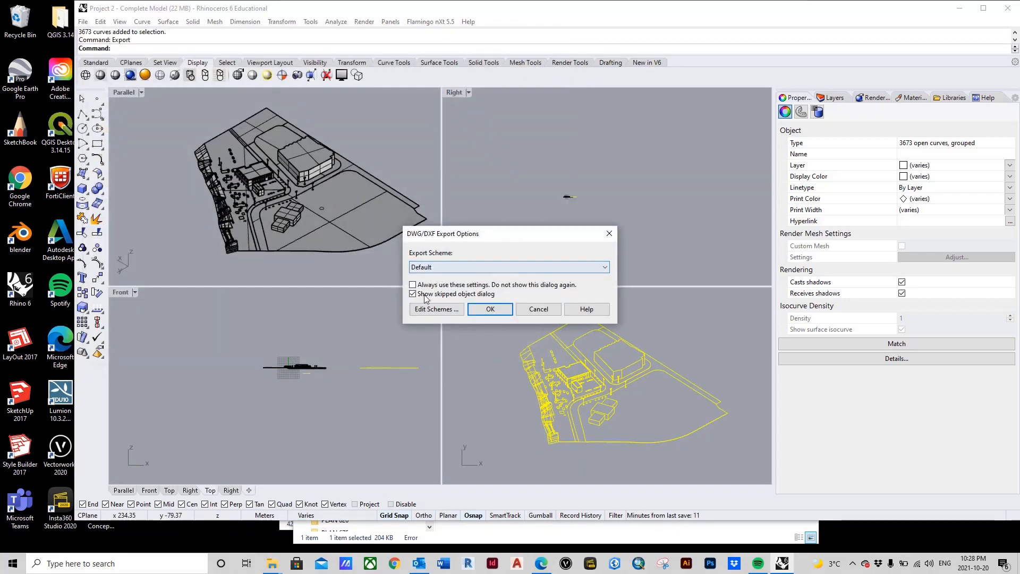
left_click(490, 311)
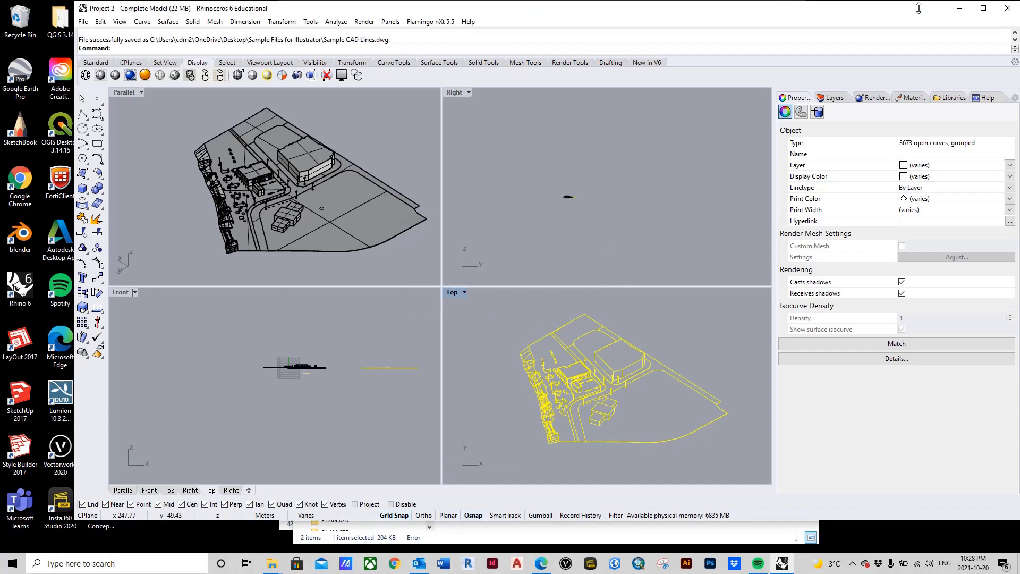
Step: Switch to the Sample Files for Illustrator folder on the desktop and check the Render Isometric image
left_click(960, 11)
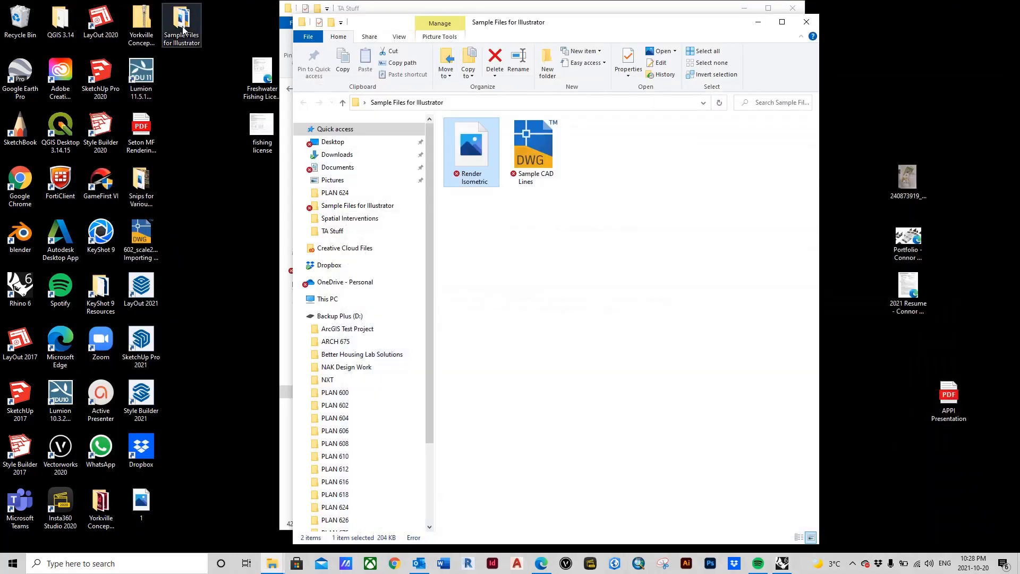
left_click(556, 219)
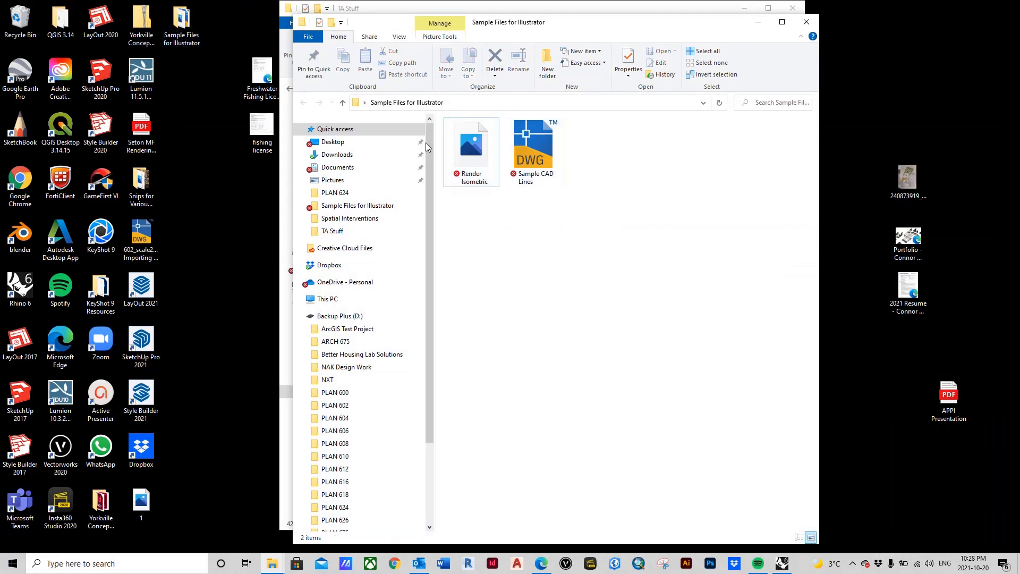
double_click(473, 158)
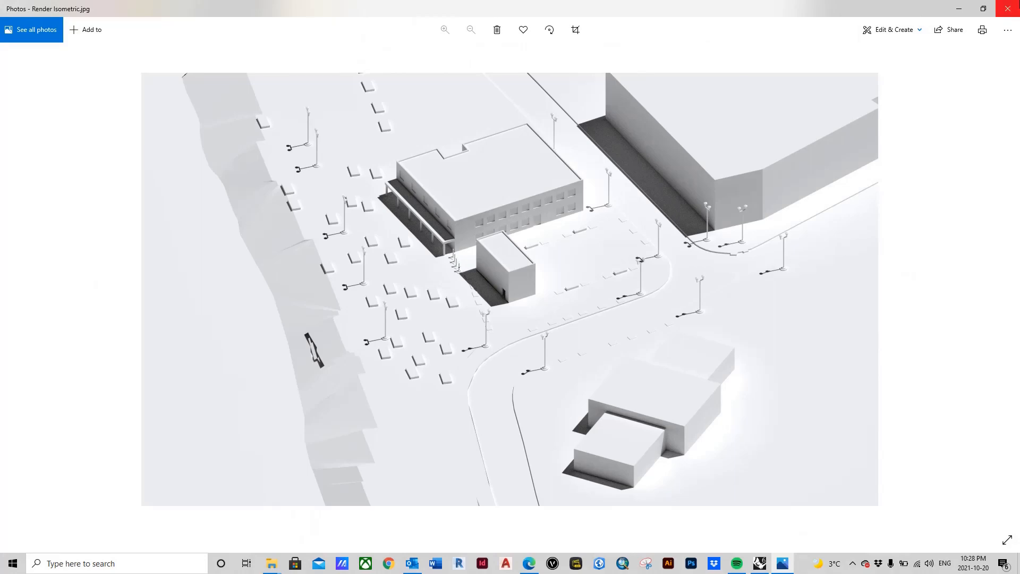
left_click(1008, 9)
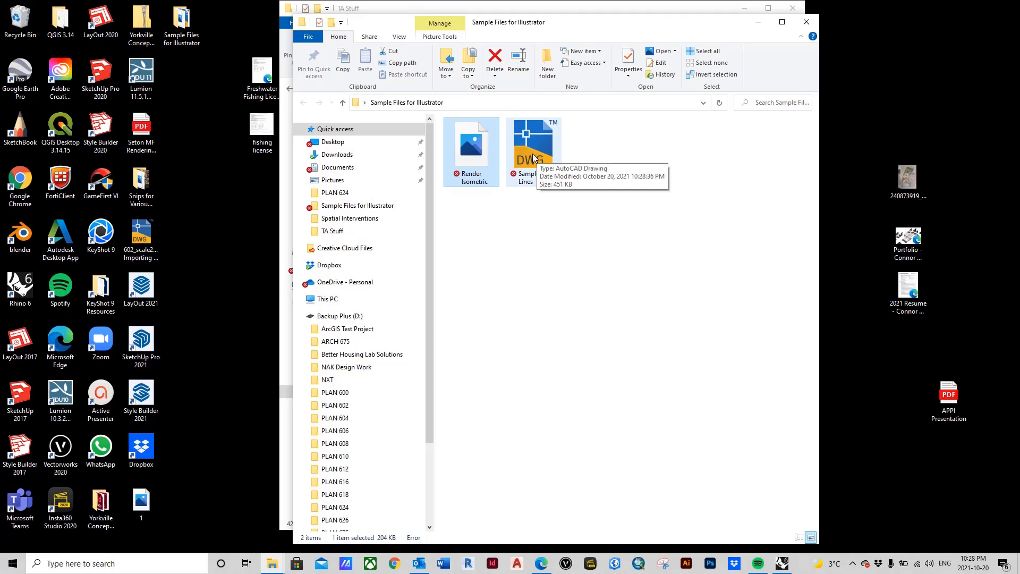
Step: Open the Sample CAD Lines drawing in AutoCAD, accepting the foreign DWG file, and examine the site linework in model space
double_click(533, 158)
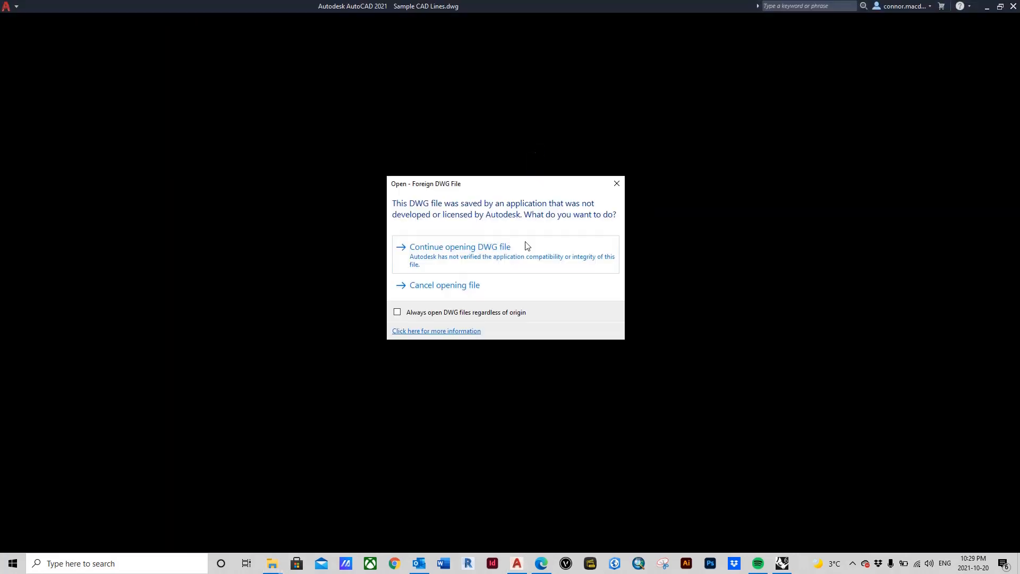
left_click(498, 254)
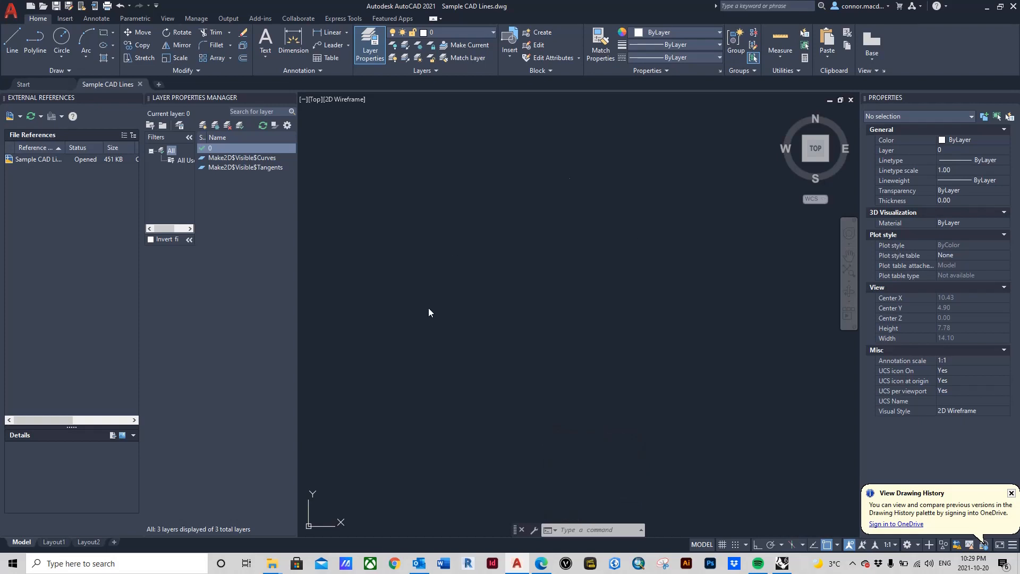
scroll(542, 372, "down", 2)
scroll(540, 366, "down", 10)
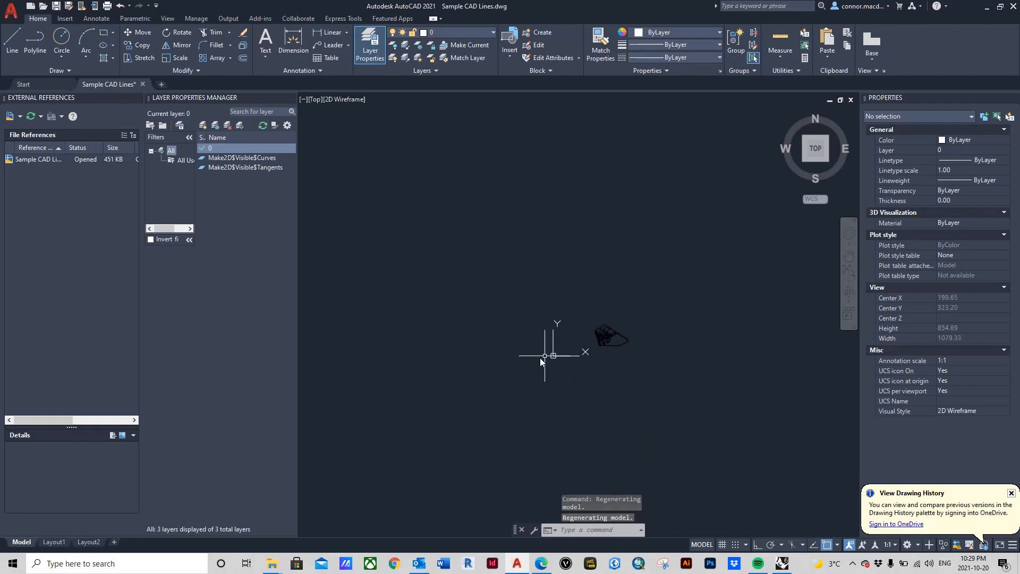
scroll(578, 345, "up", 6)
scroll(518, 330, "down", 4)
scroll(606, 308, "up", 3)
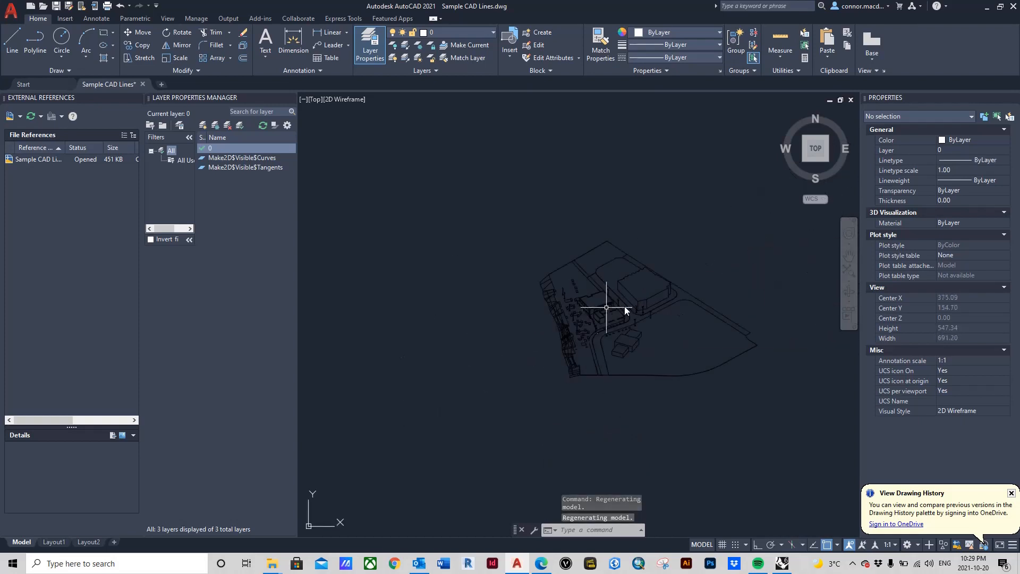
scroll(624, 306, "up", 2)
double_click(458, 198)
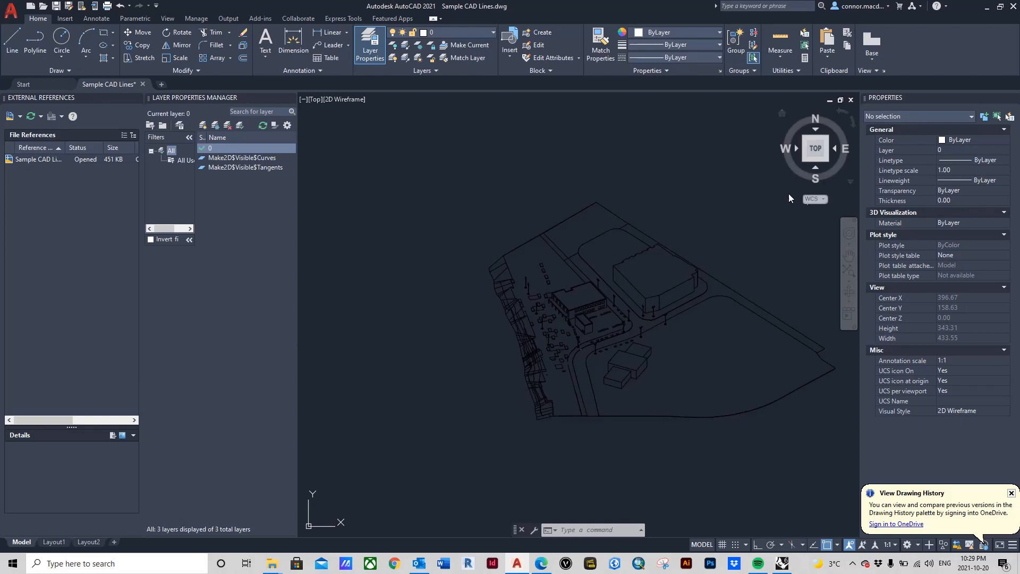
Step: Switch the drawing to Layout1 and close the Page Setup Manager without changing the page setup
mouse_move(53, 541)
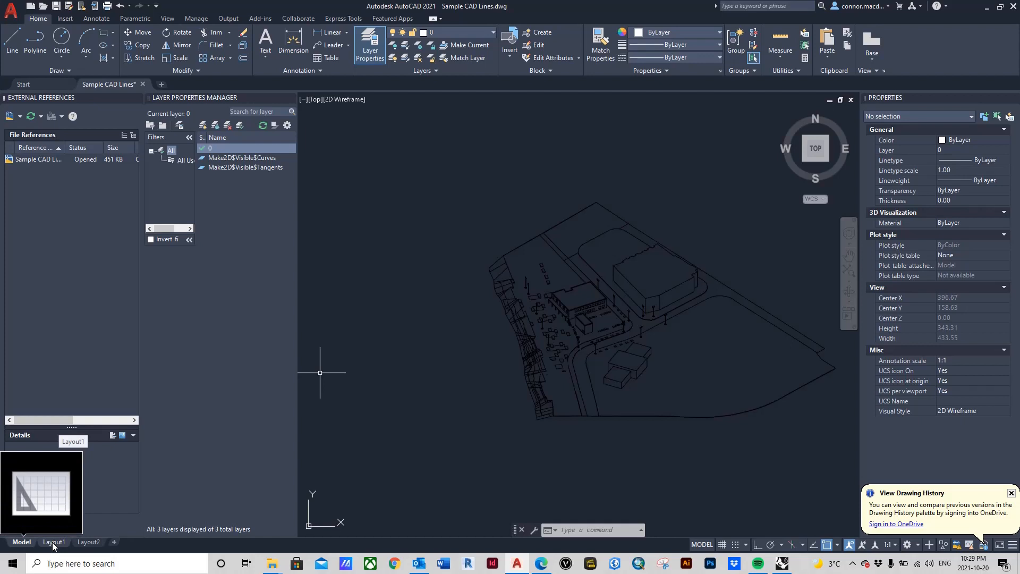
left_click(53, 543)
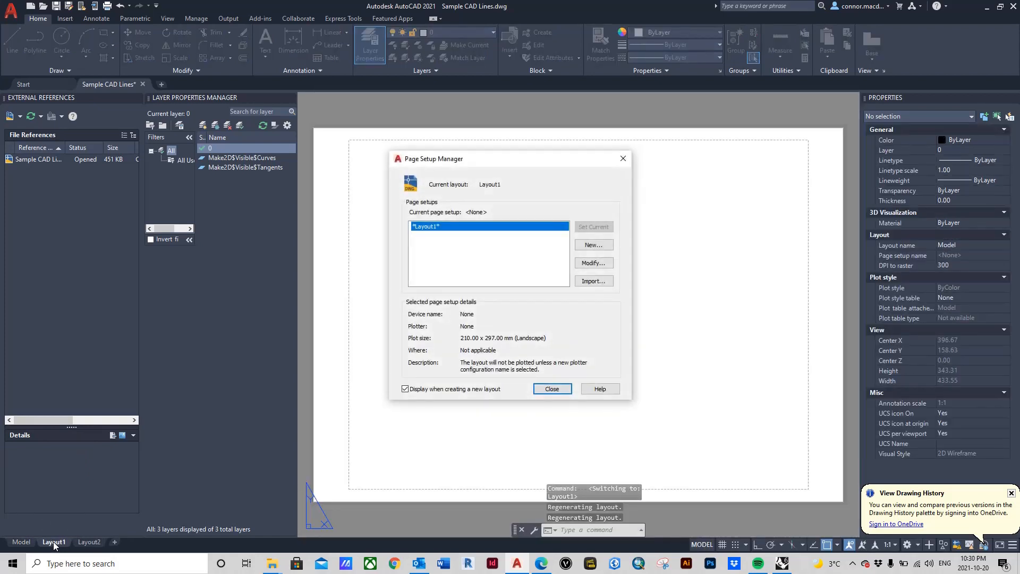
left_click(552, 389)
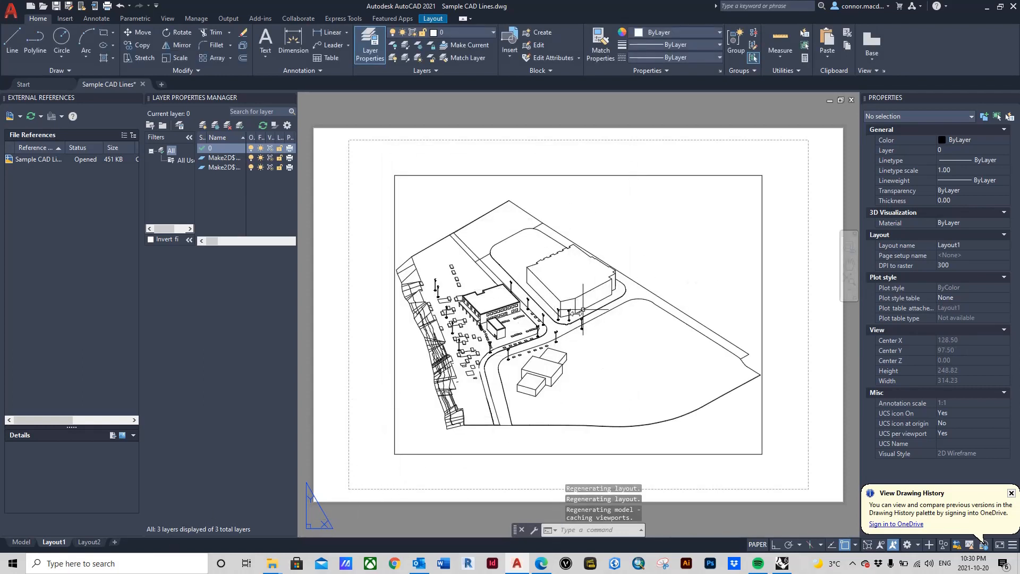
Step: Rename Layout1 as Illustrator Layout
right_click(56, 545)
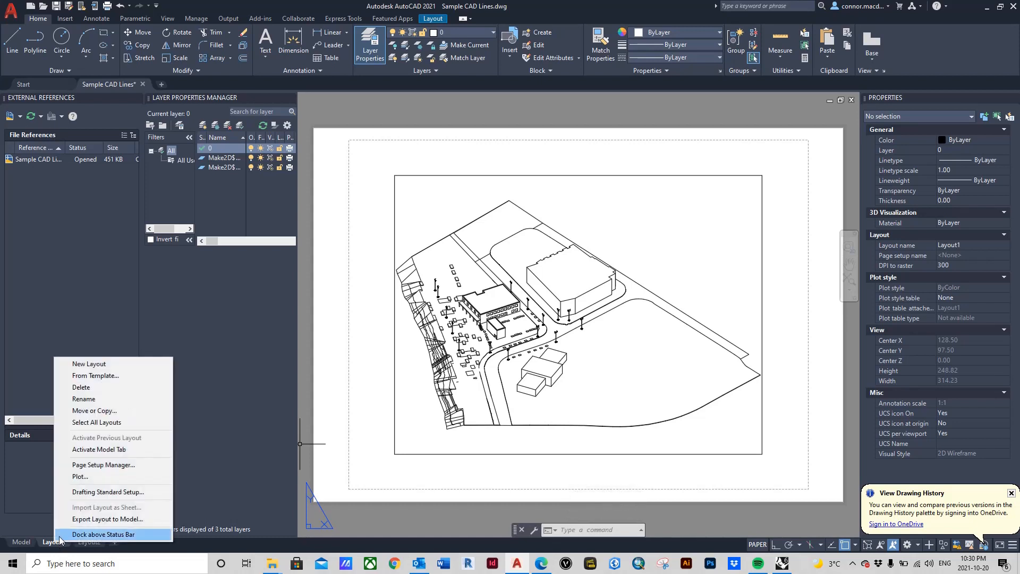
left_click(102, 399)
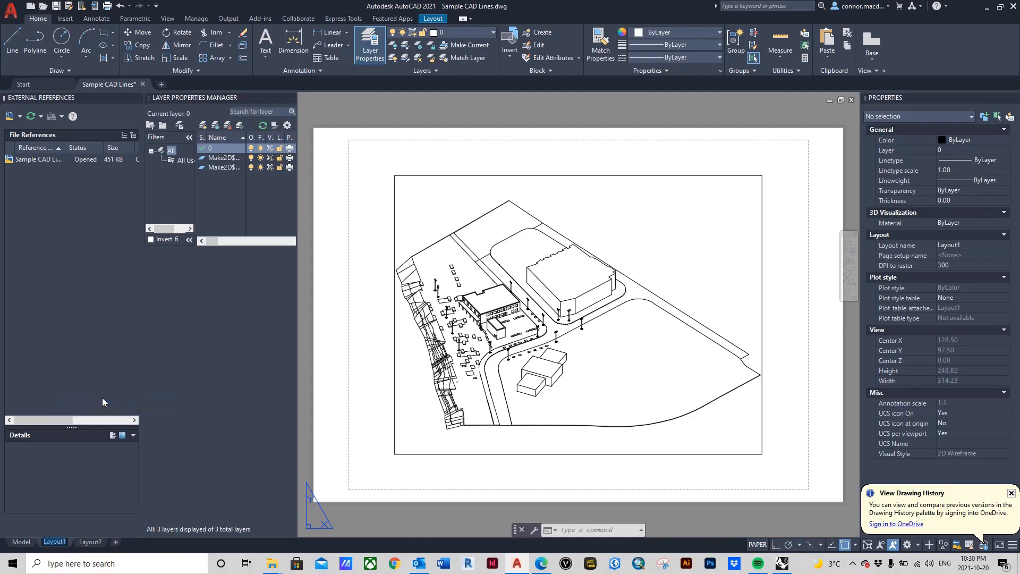
type("Illustrator Layou")
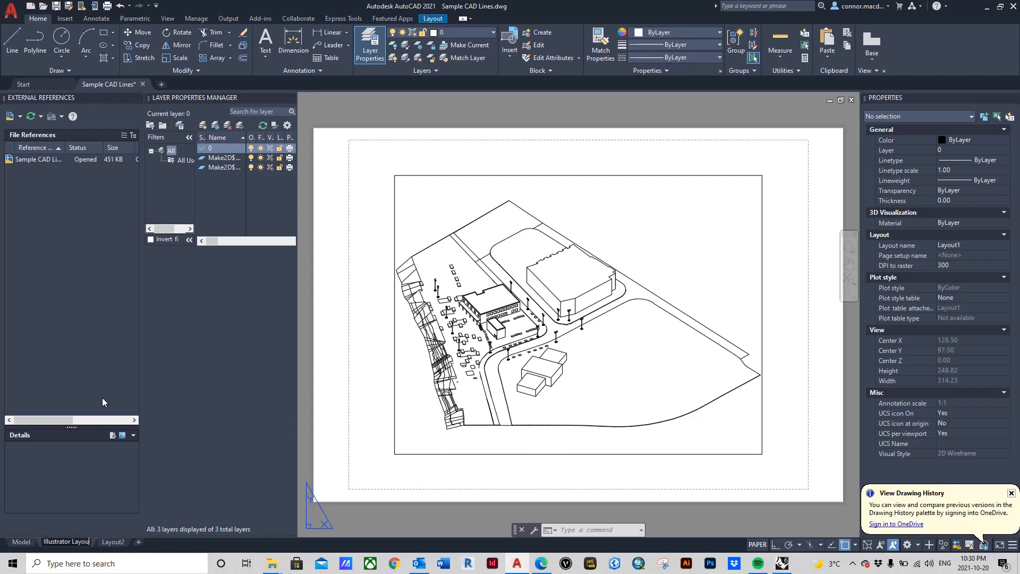
type("t")
Step: Delete the default viewport from the Illustrator Layout sheet
left_click(340, 348)
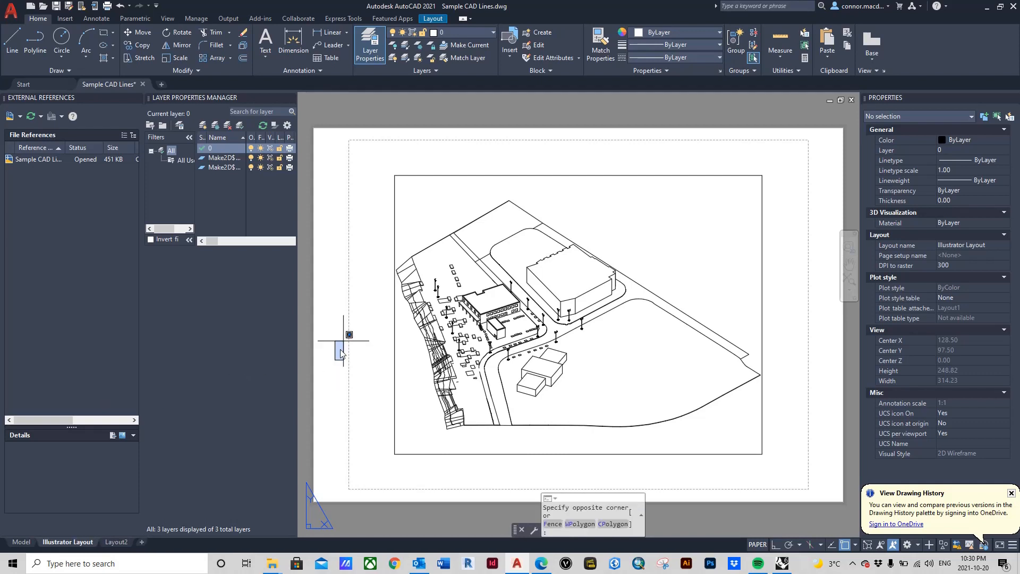
left_click(763, 236)
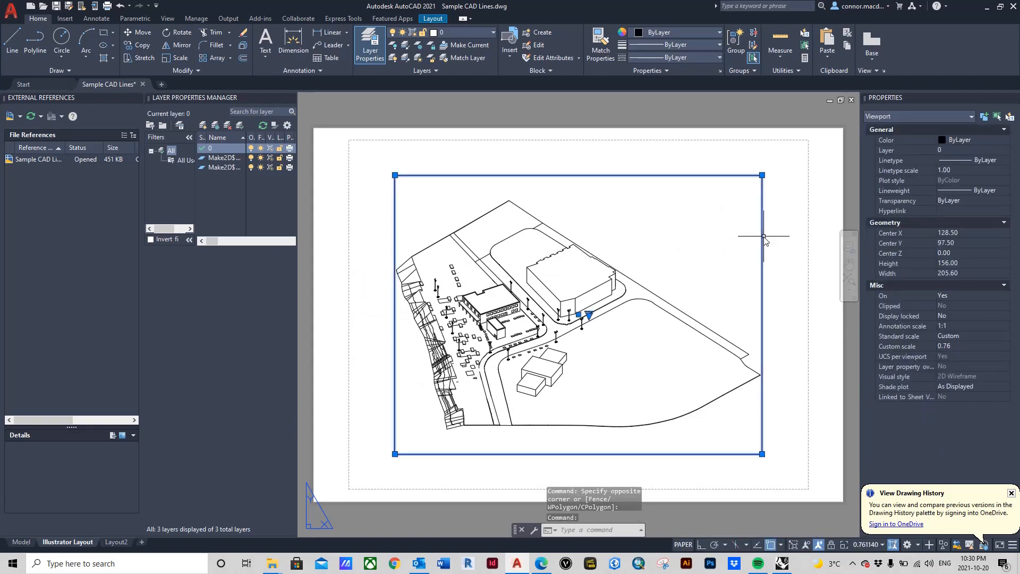
key("Delete")
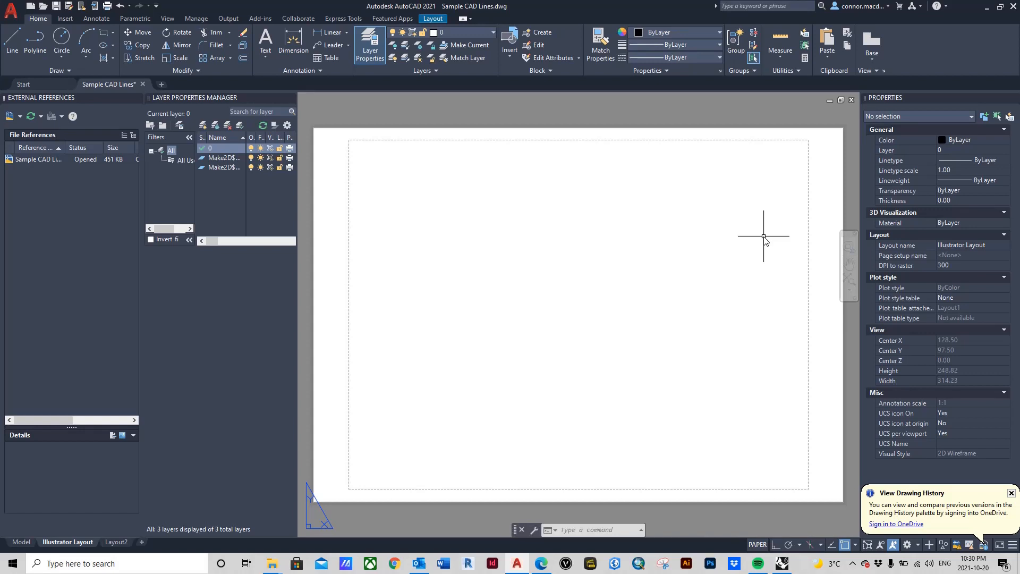
Step: Create a trial viewport with VPORTS a little inside the printable area of the sheet, and delete it
type("v")
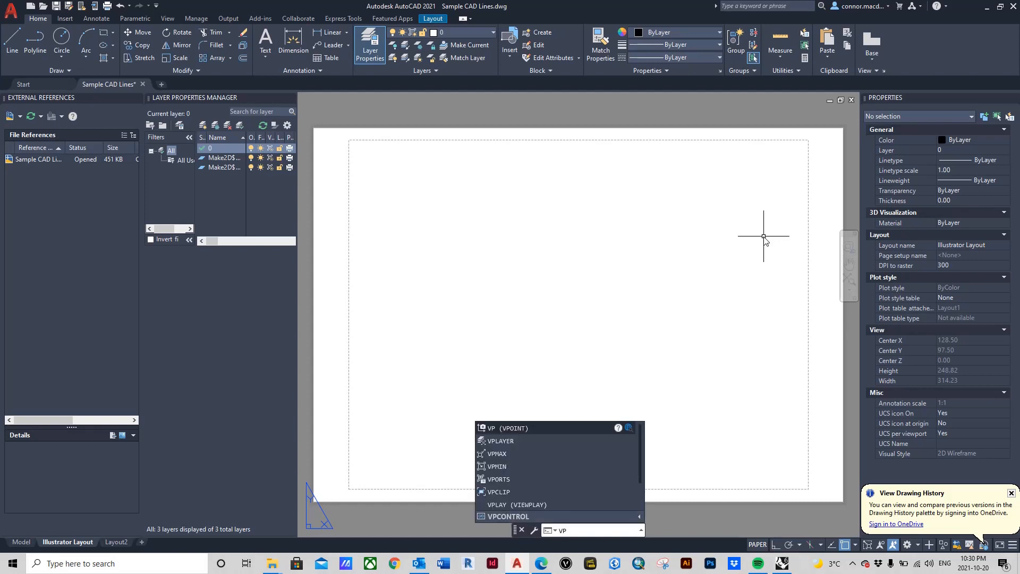
key("Return")
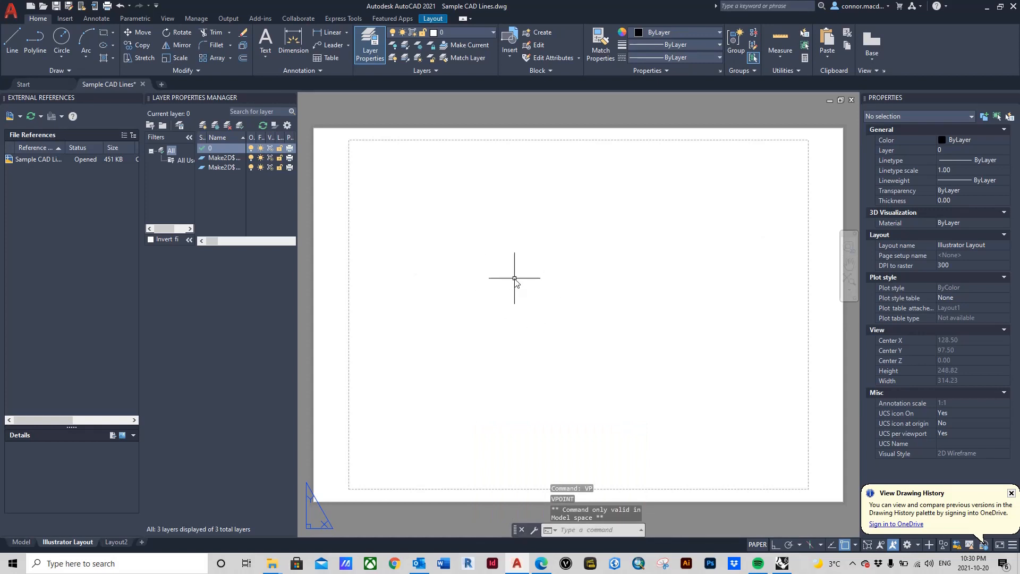
type("v")
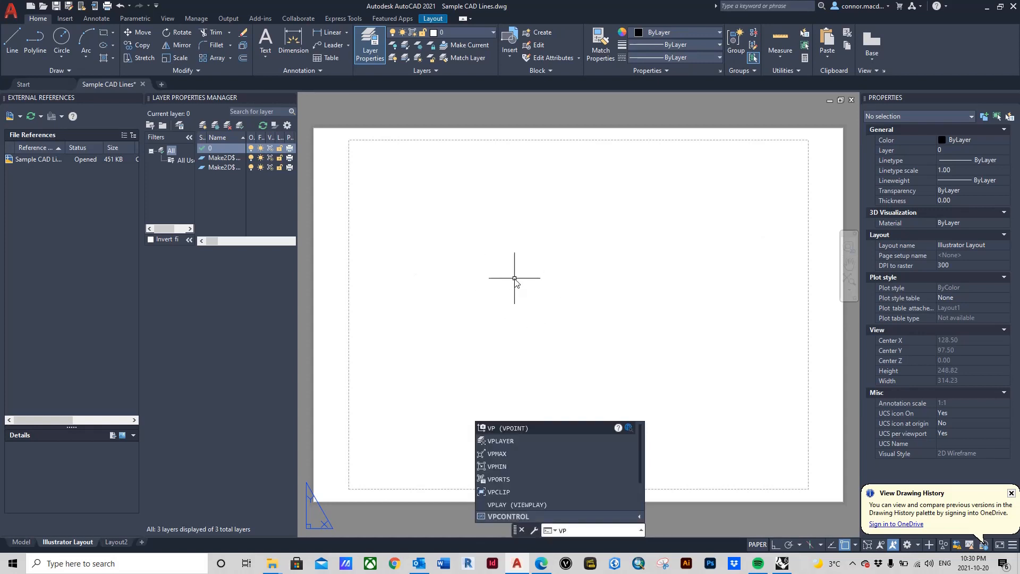
type("por")
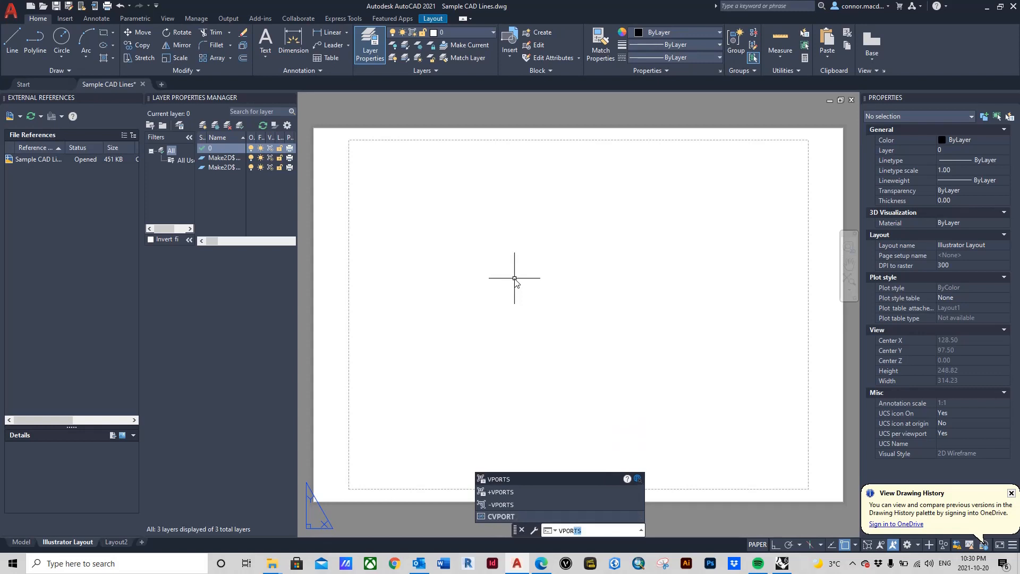
key("Return")
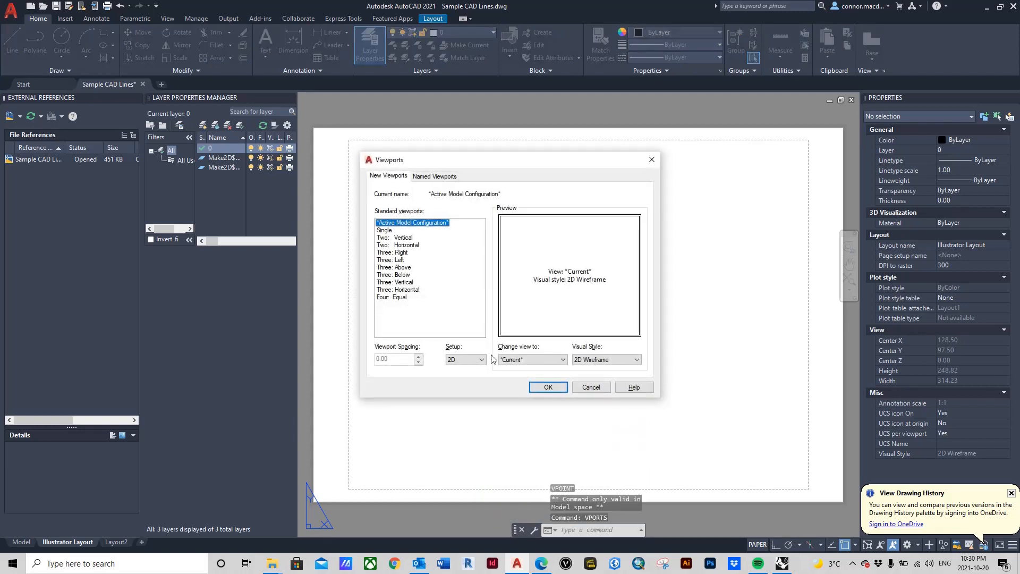
left_click(545, 390)
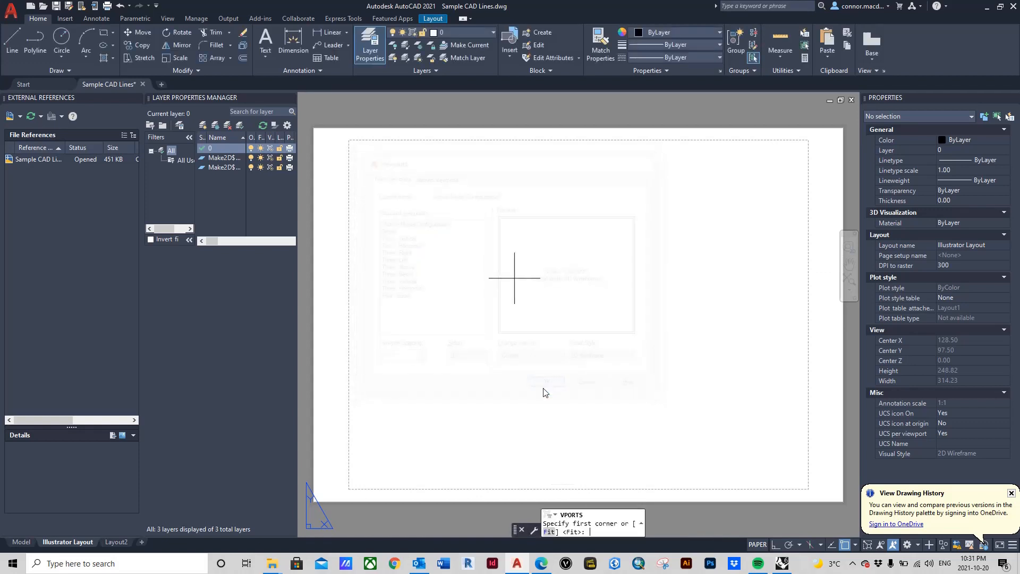
left_click(374, 160)
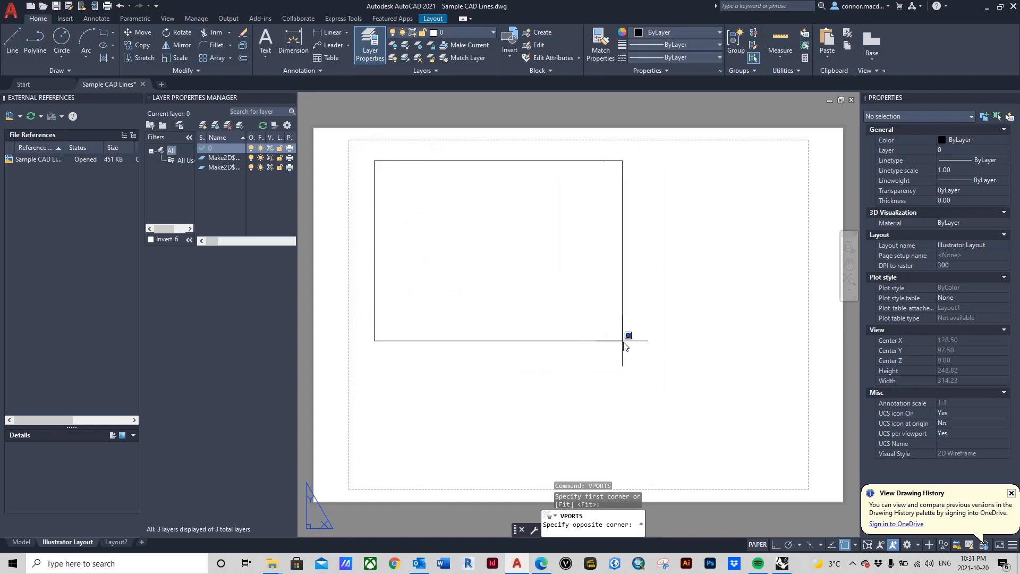
left_click(788, 482)
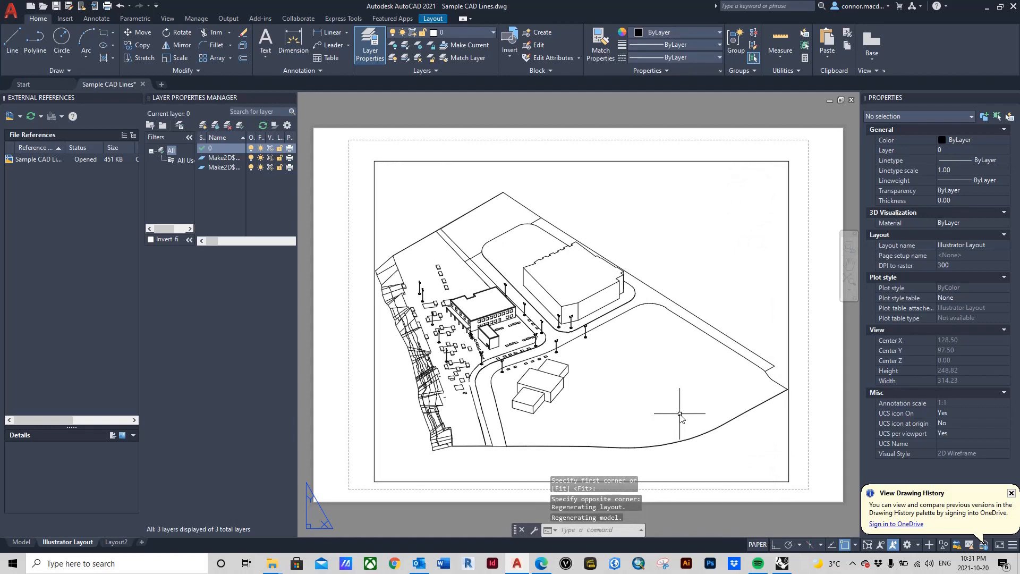
left_click(789, 237)
key("Delete")
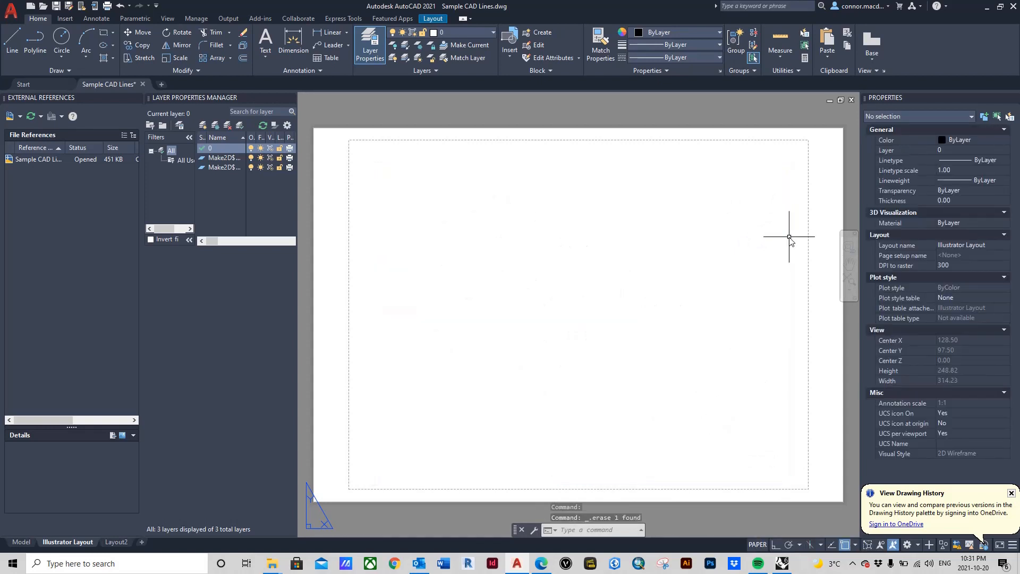
Step: Create a viewport from the active model configuration, about 251 by 188, nearly filling the sheet's printable area
type("VPORT")
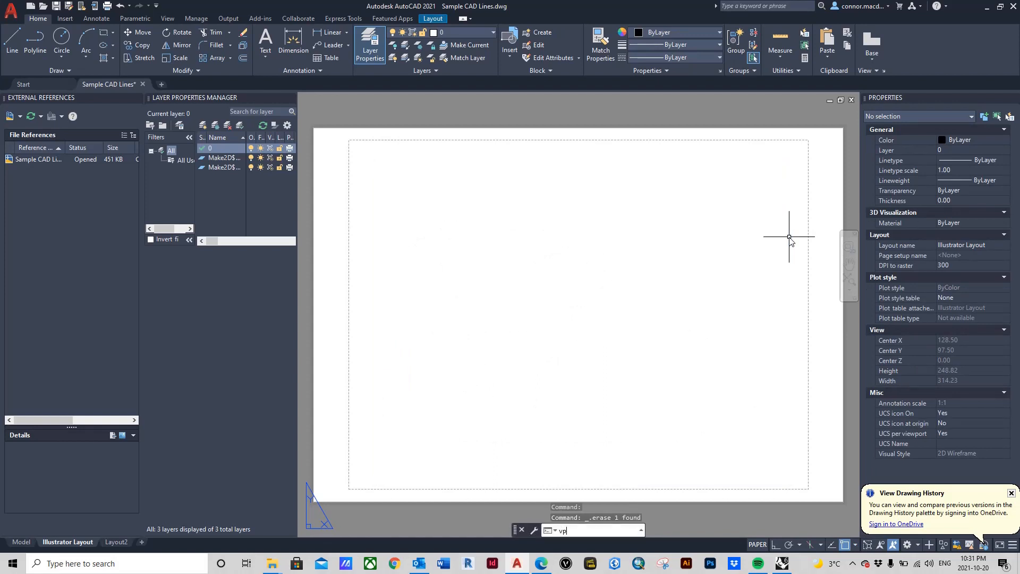
type("S")
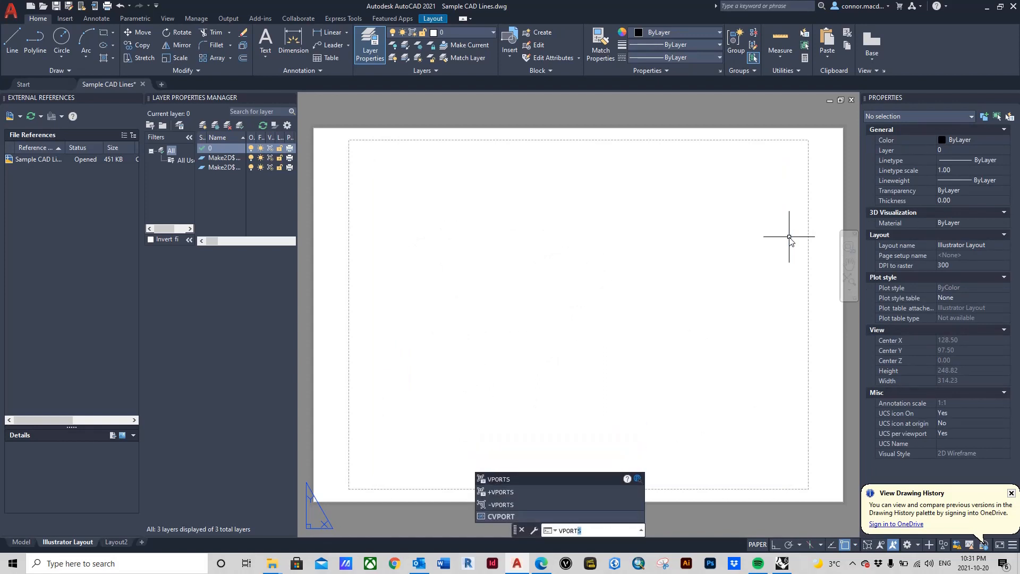
key("Return")
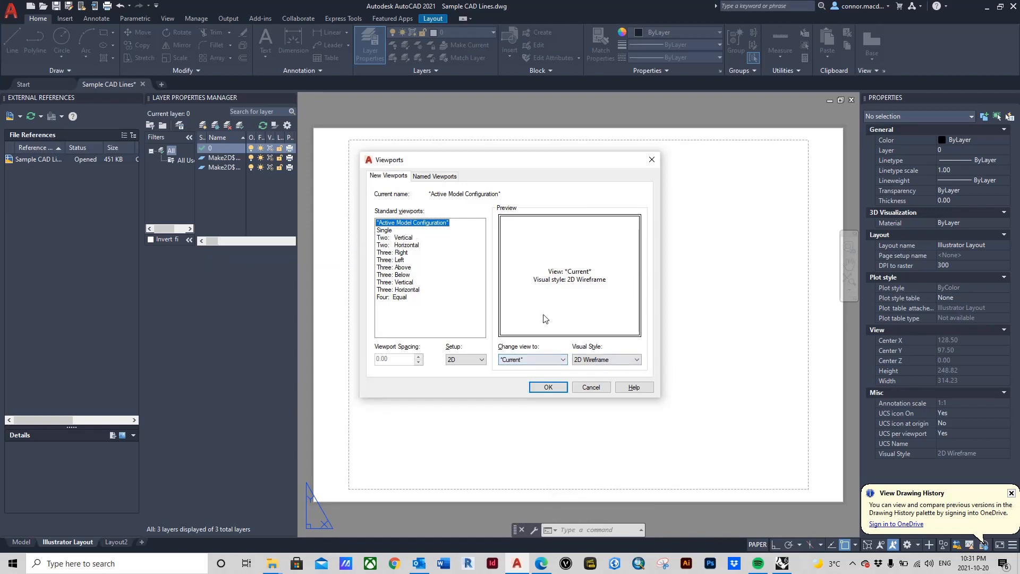
left_click(548, 388)
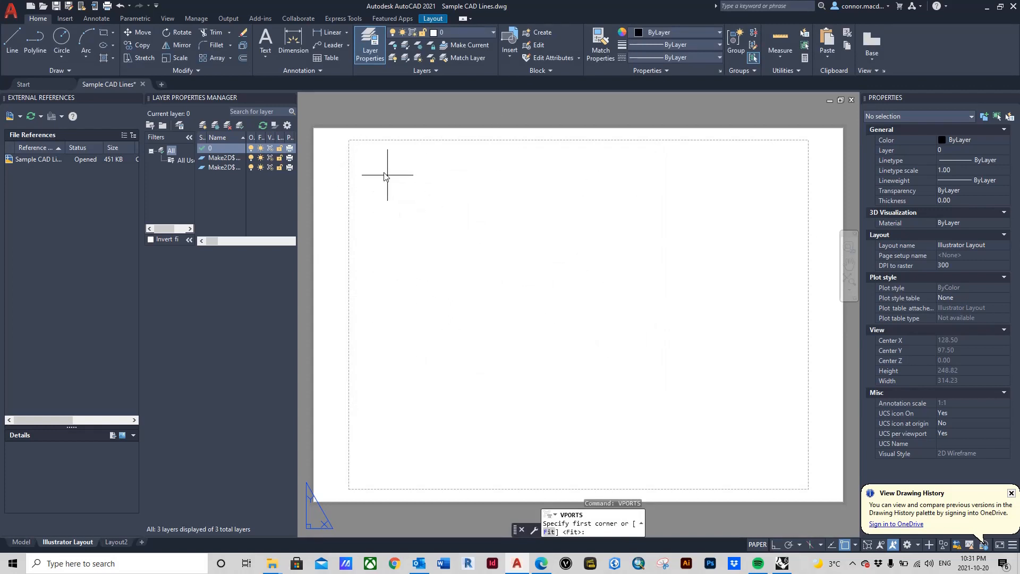
left_click(356, 150)
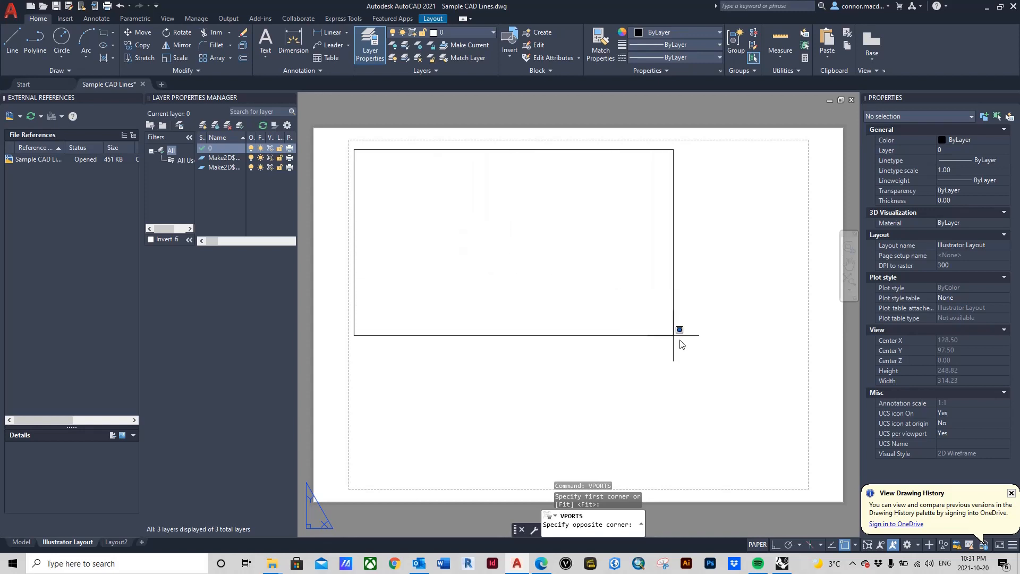
left_click(803, 485)
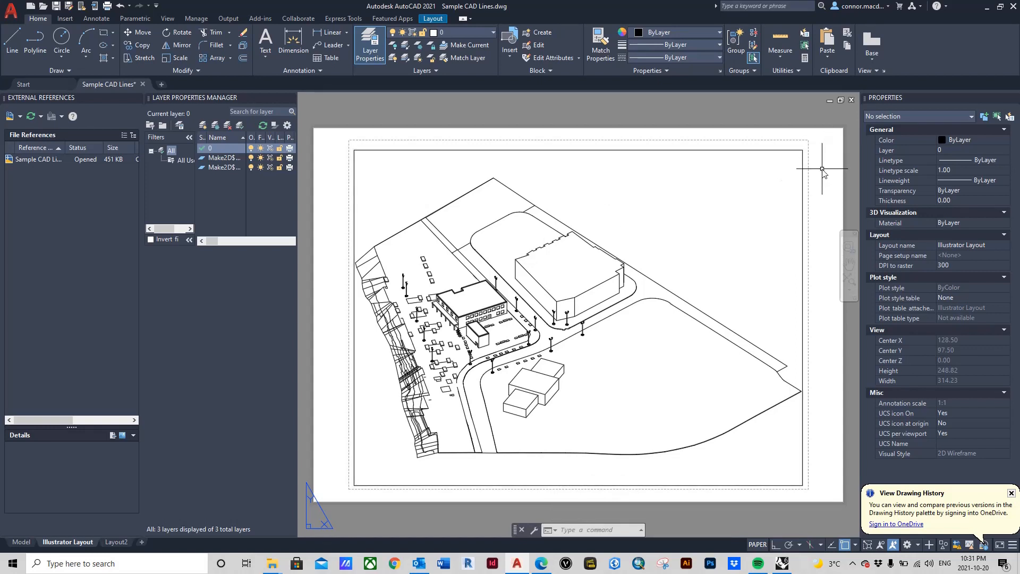
Step: Lock the display of the new viewport on the Illustrator Layout
left_click(804, 166)
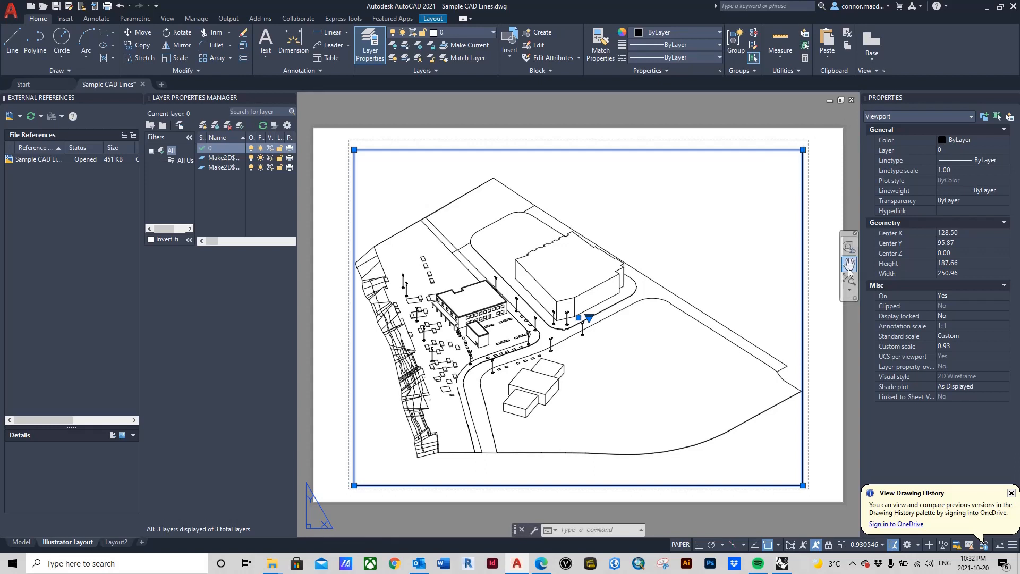
key("Escape")
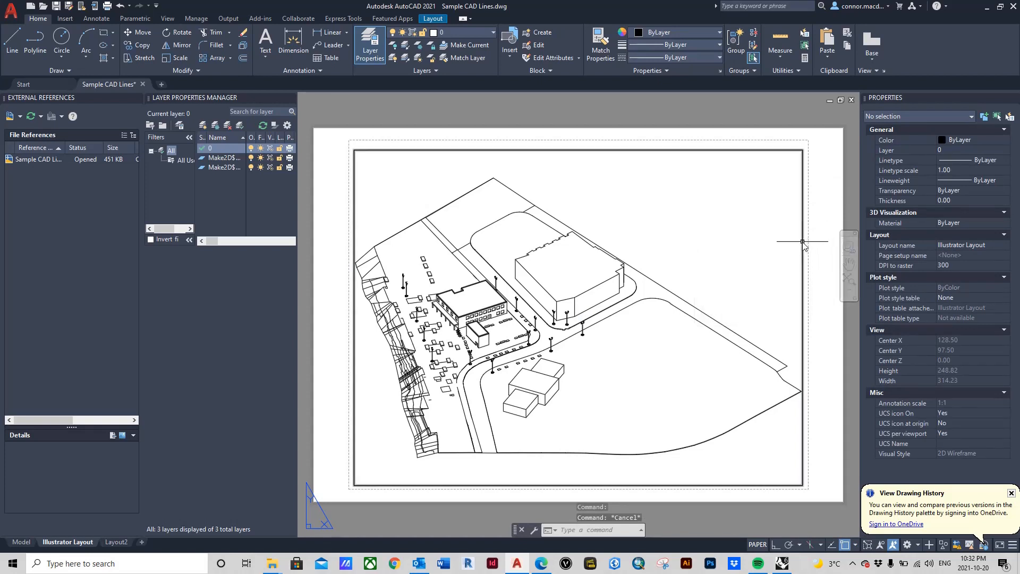
left_click(803, 241)
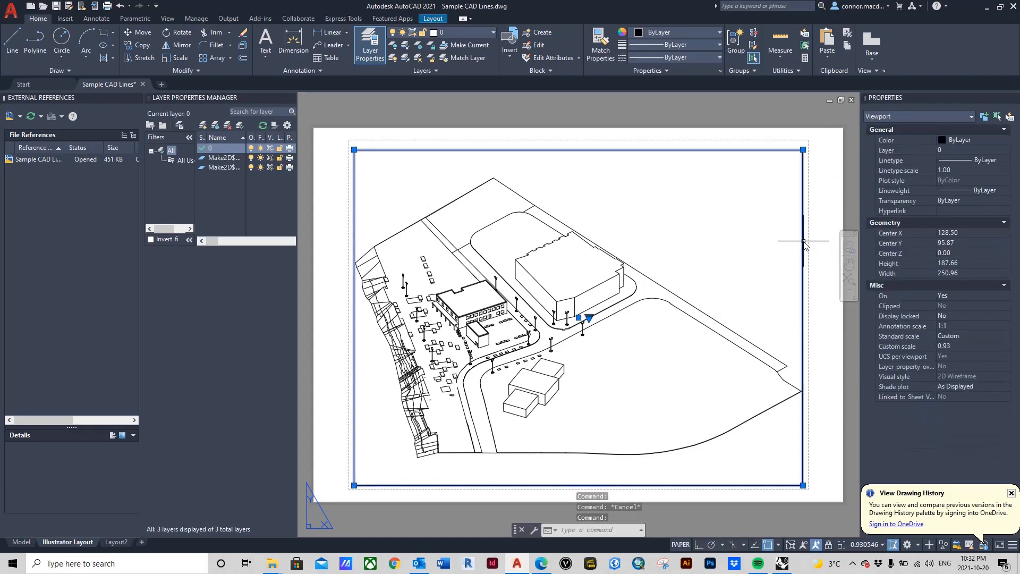
left_click(829, 551)
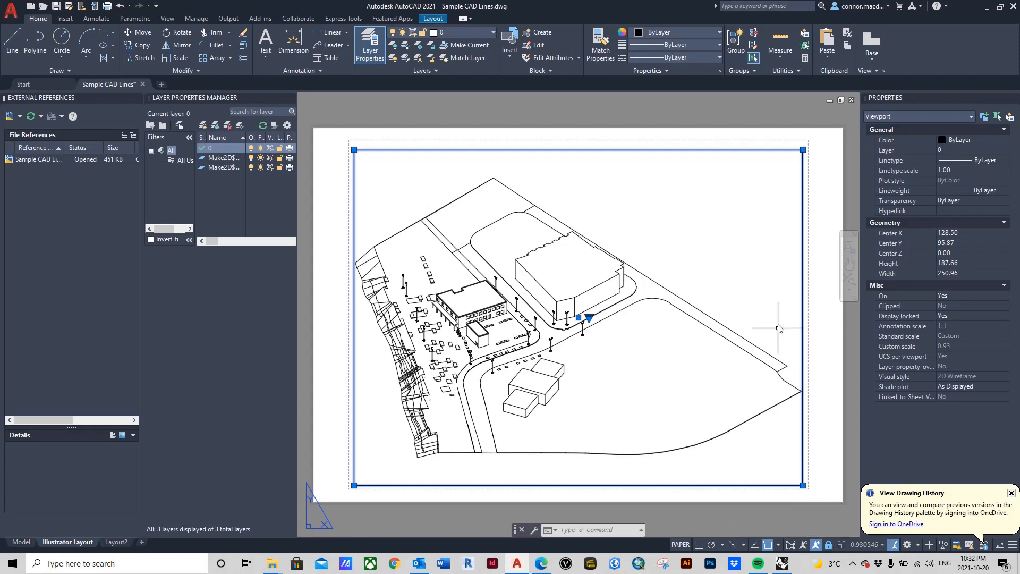
key("Escape")
left_click(807, 335)
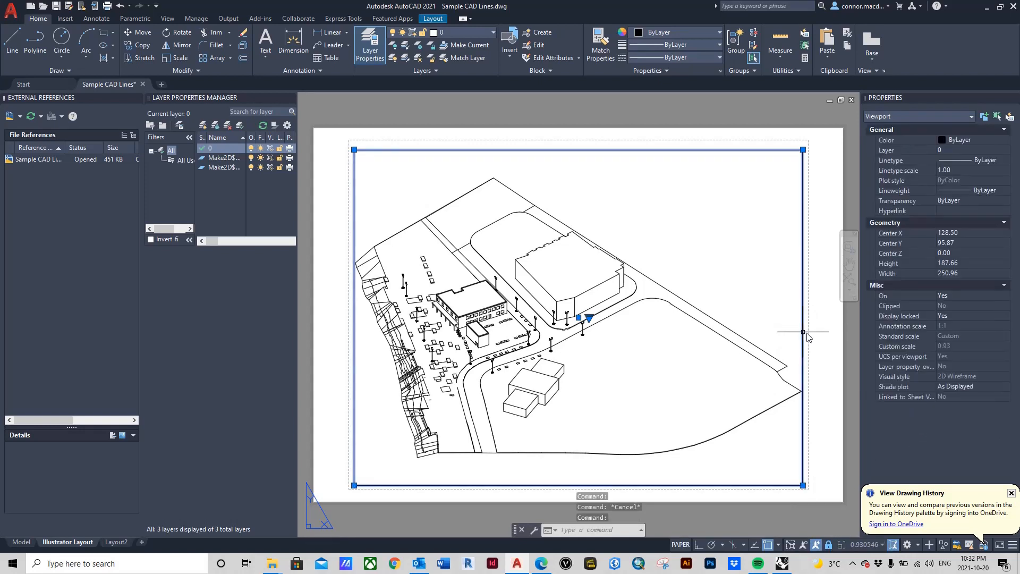
key("Escape")
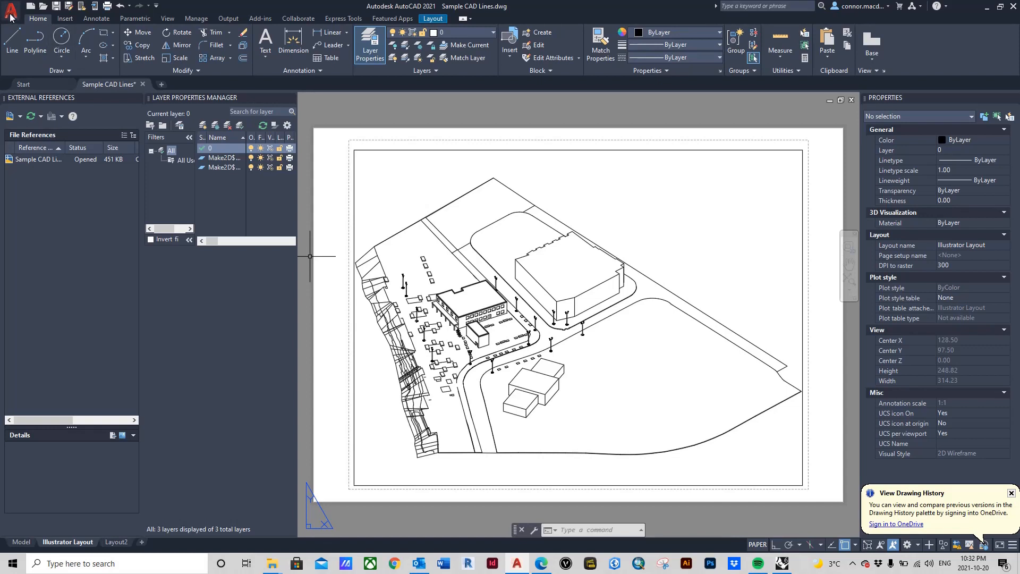
Step: Save a copy of the drawing as Sample CAD Lines_2010 in AutoCAD 2010/LT2010 Drawing (*.dwg) format in the Sample Files for Illustrator folder
left_click(12, 17)
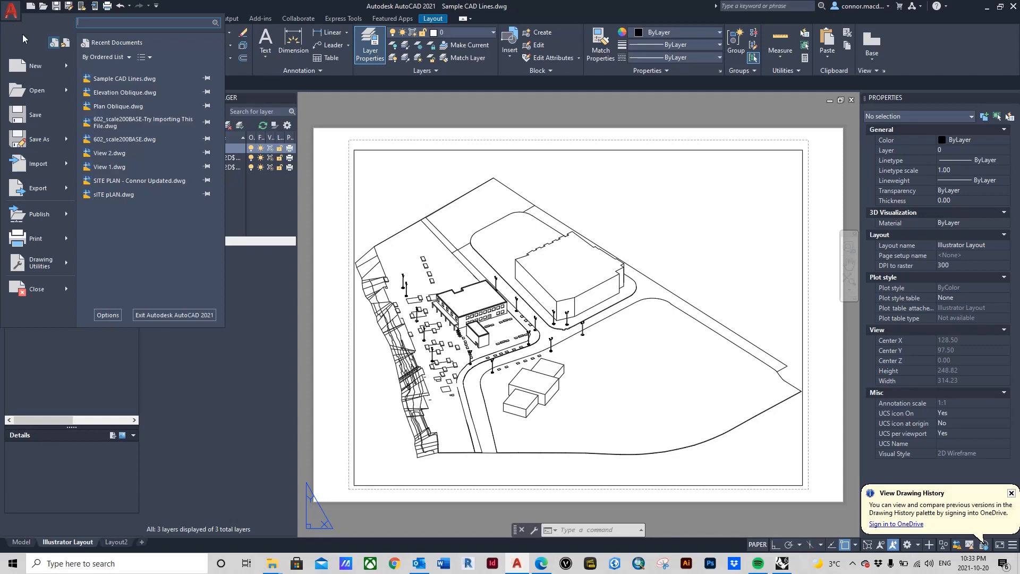
left_click(258, 323)
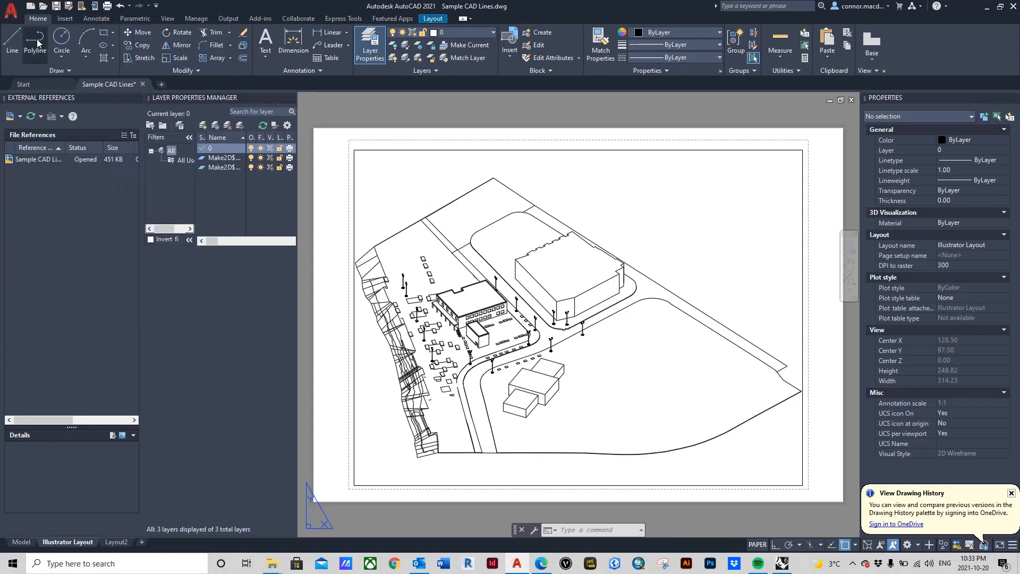
left_click(11, 15)
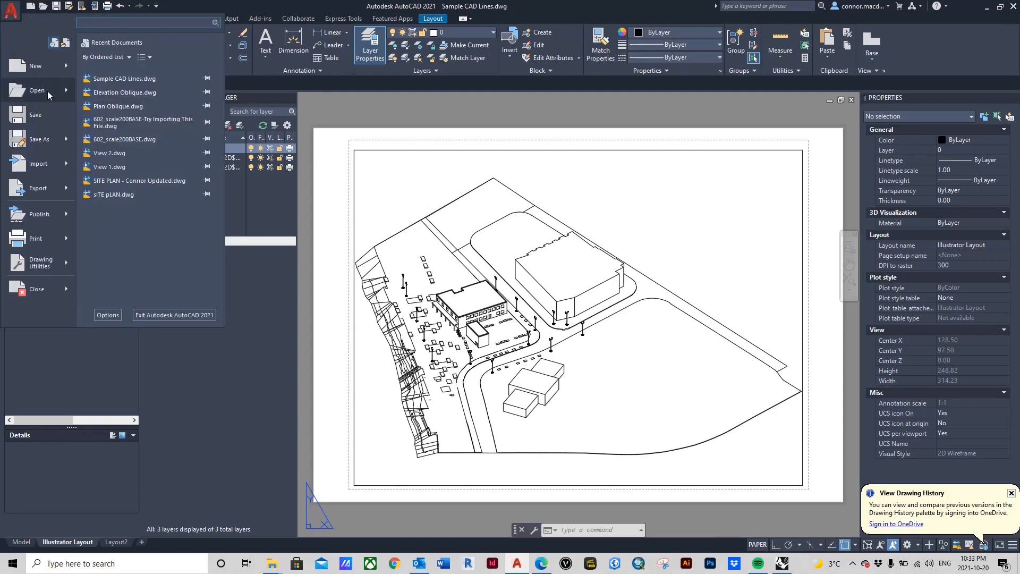
mouse_move(64, 143)
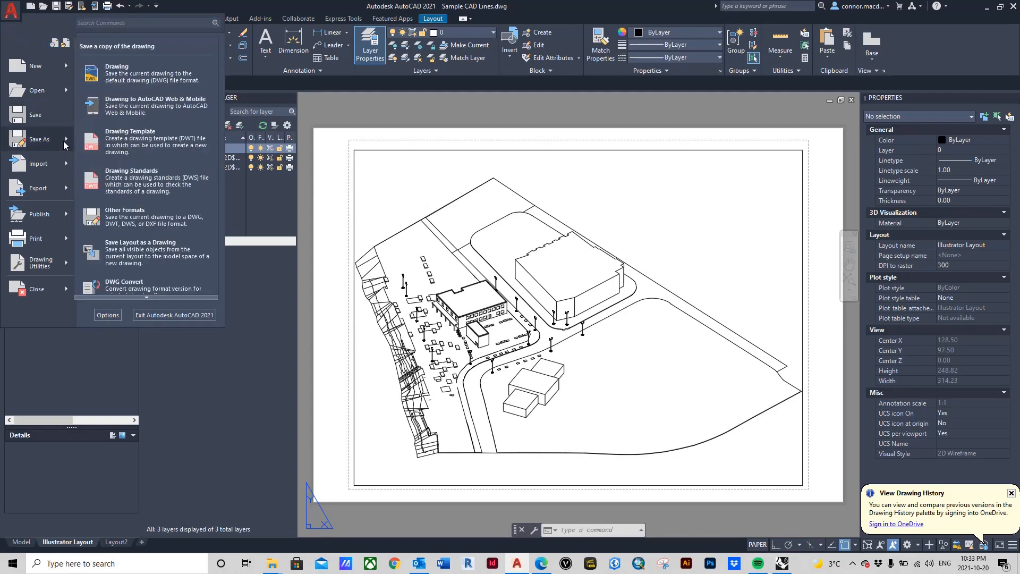
left_click(138, 80)
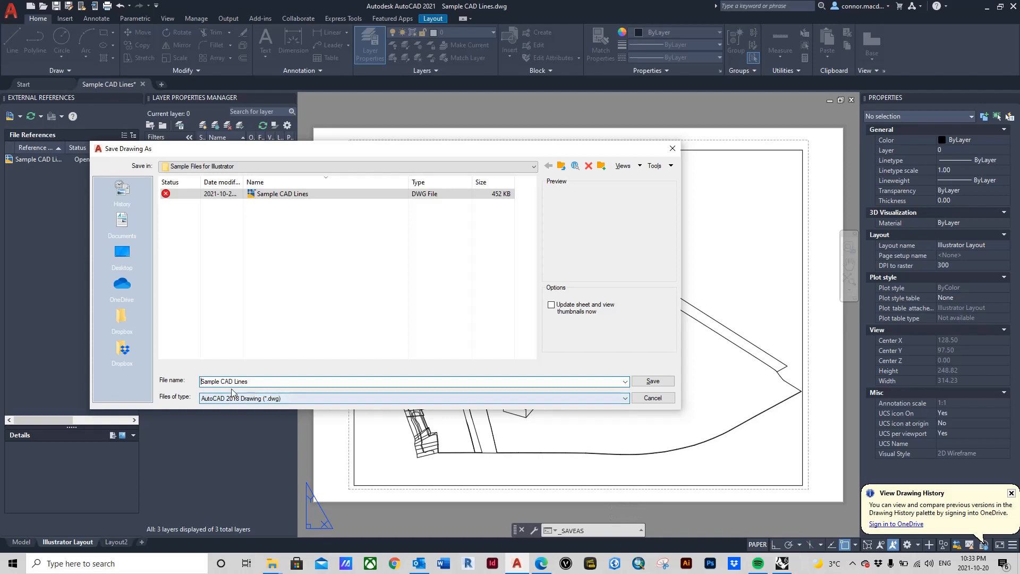
left_click(305, 399)
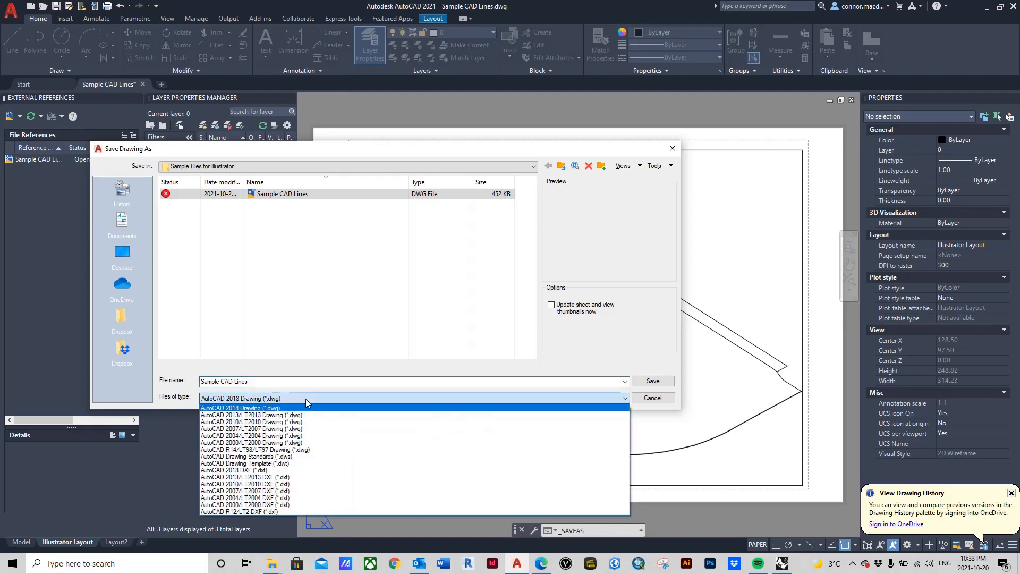
left_click(278, 423)
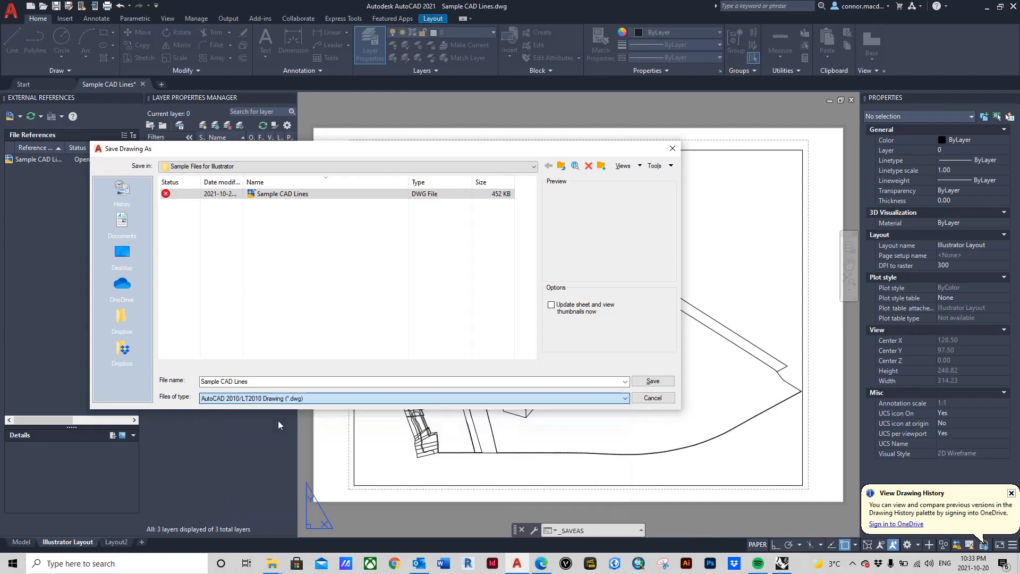
left_click(246, 382)
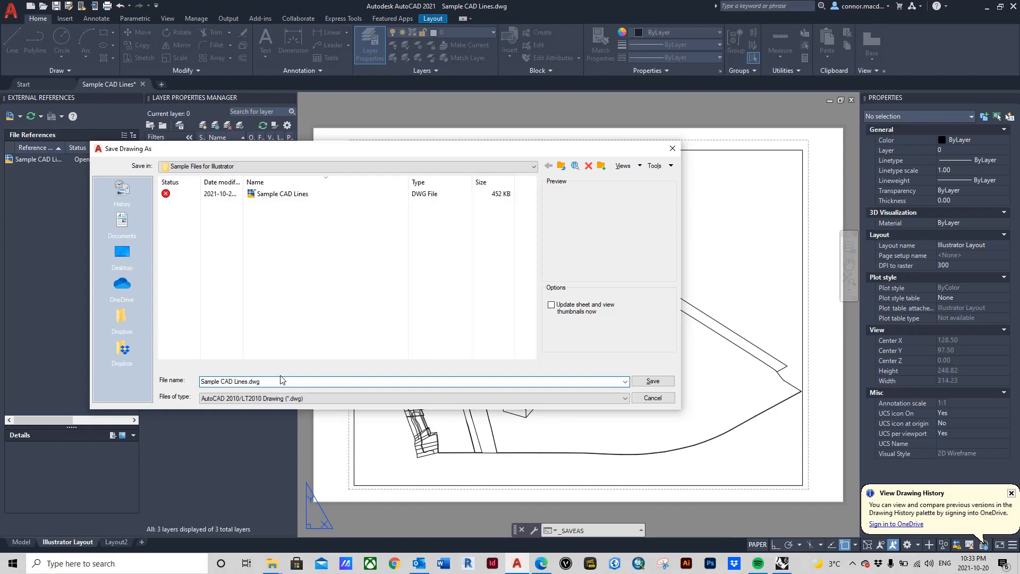
type("_2010")
left_click(653, 382)
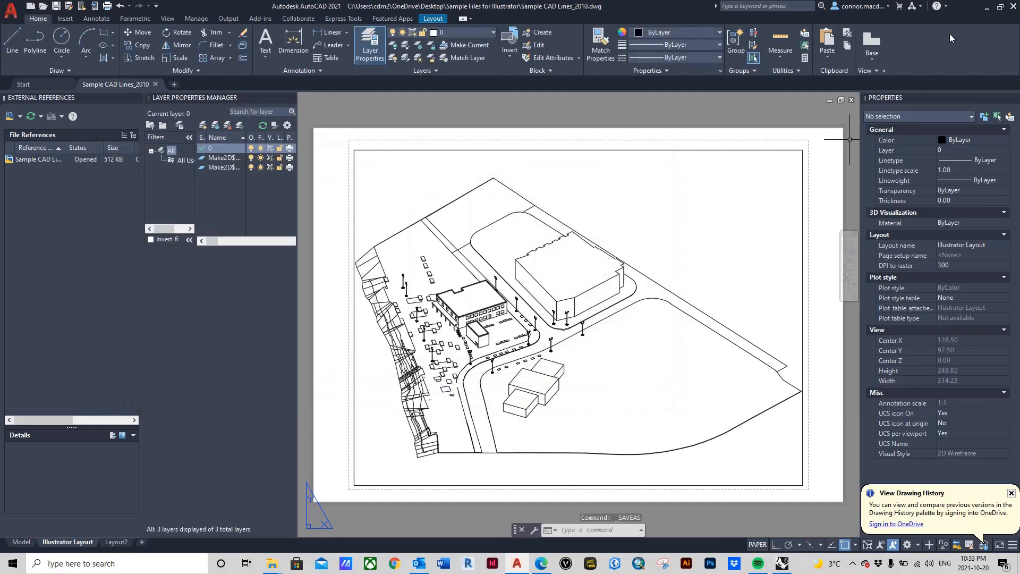
Step: Minimize AutoCAD, launch Adobe Illustrator 2021, and move the Sample Files for Illustrator folder window aside
left_click(987, 12)
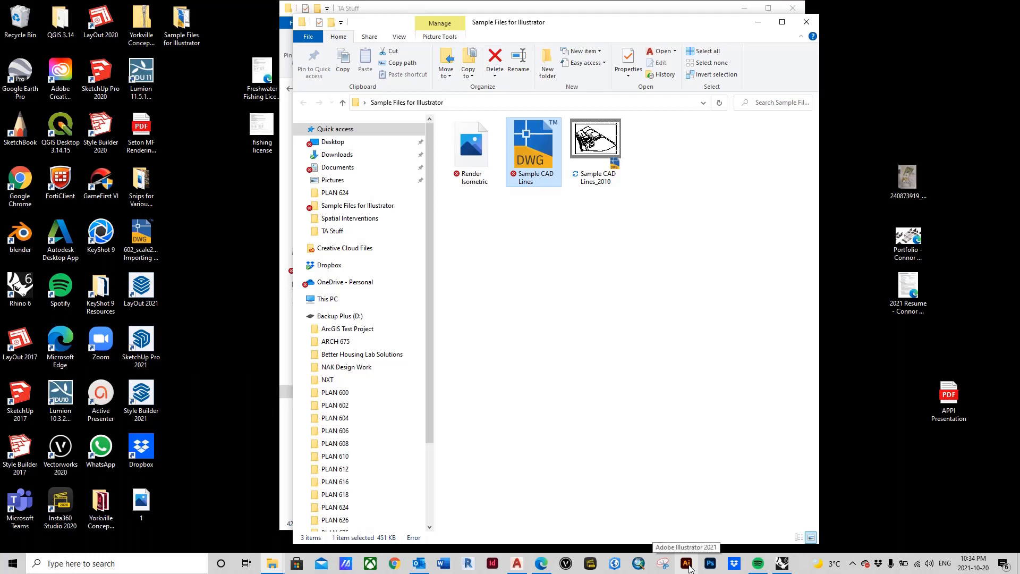
left_click(688, 565)
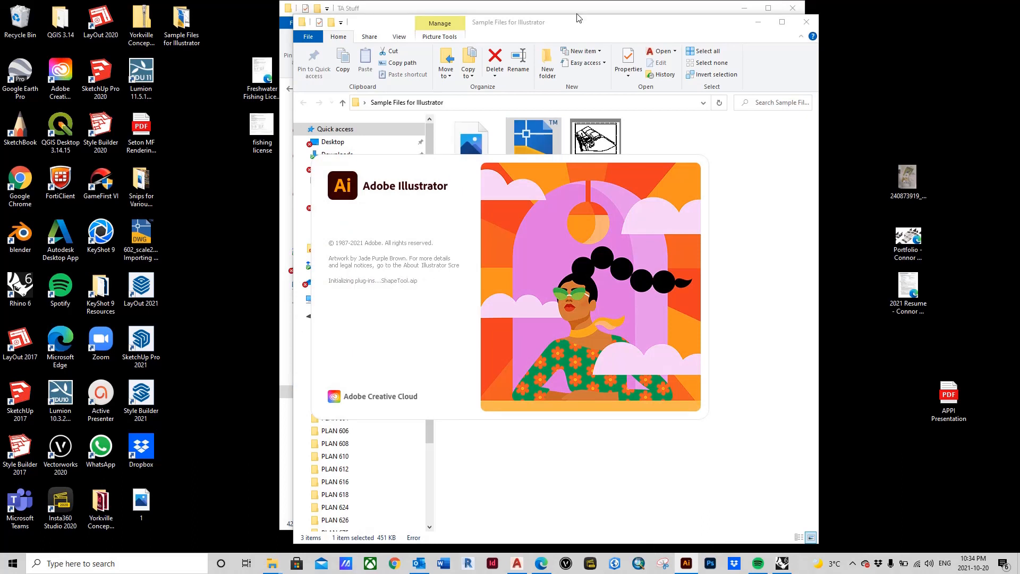
left_click_drag(577, 22, 307, 23)
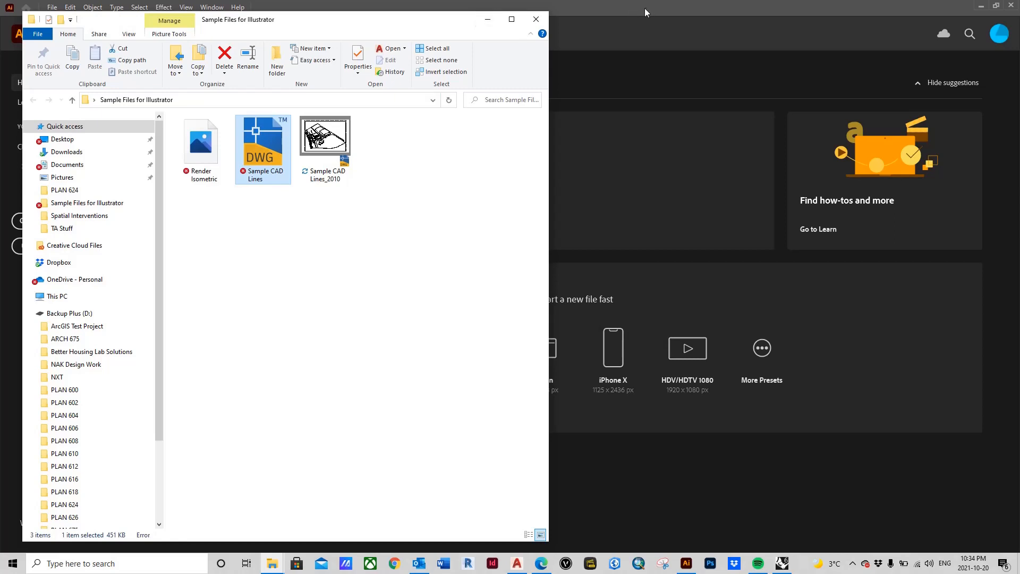
left_click(757, 12)
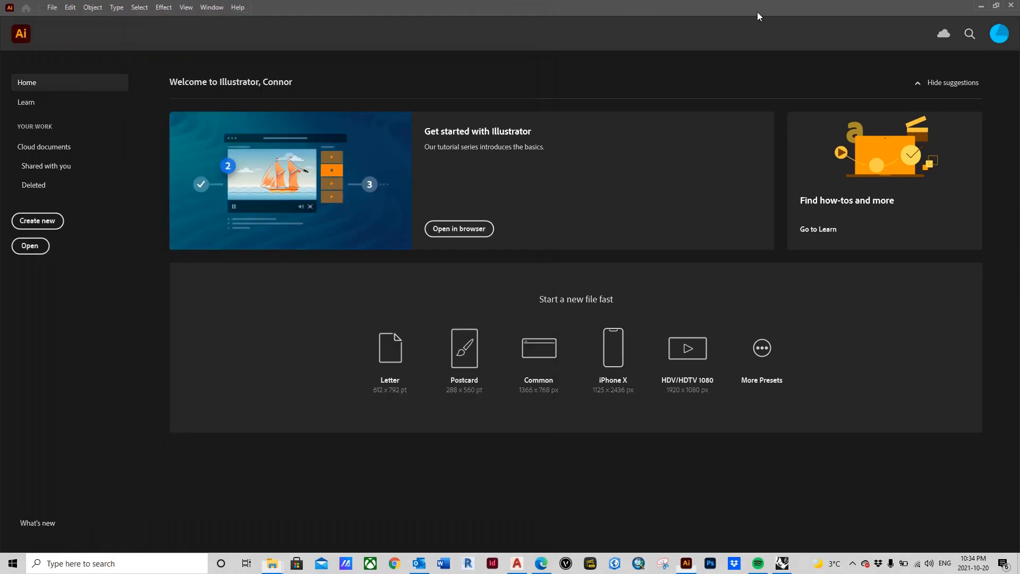
Step: Create a new Illustrator document 17 in wide and 11 in high
left_click(45, 225)
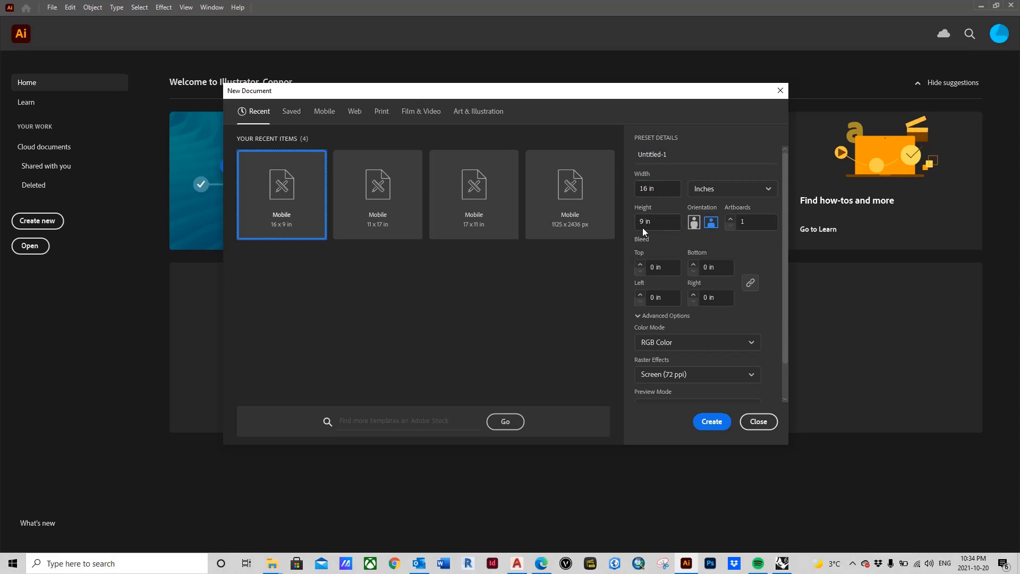
double_click(646, 187)
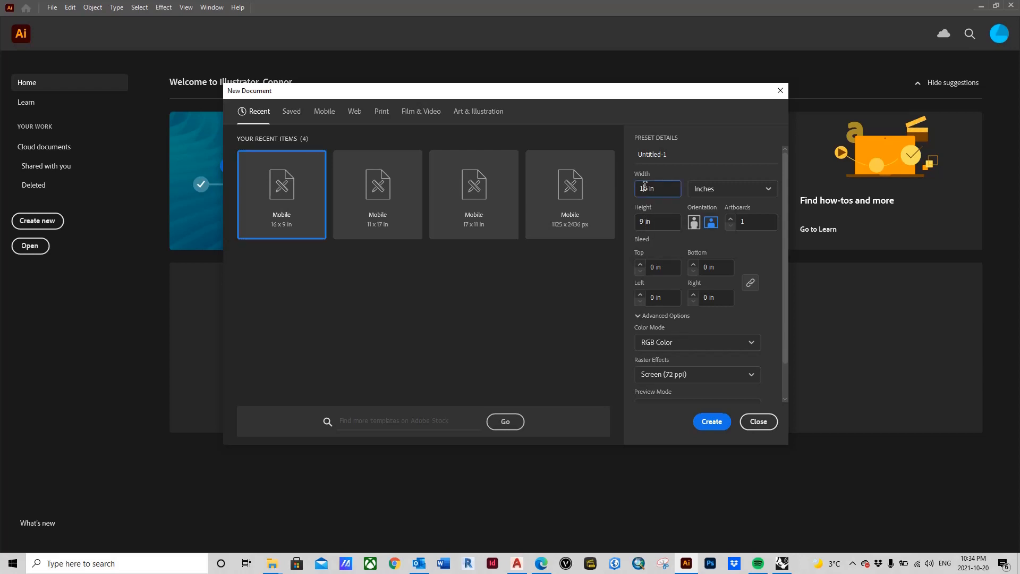
type("17")
double_click(641, 220)
type("11")
left_click(712, 424)
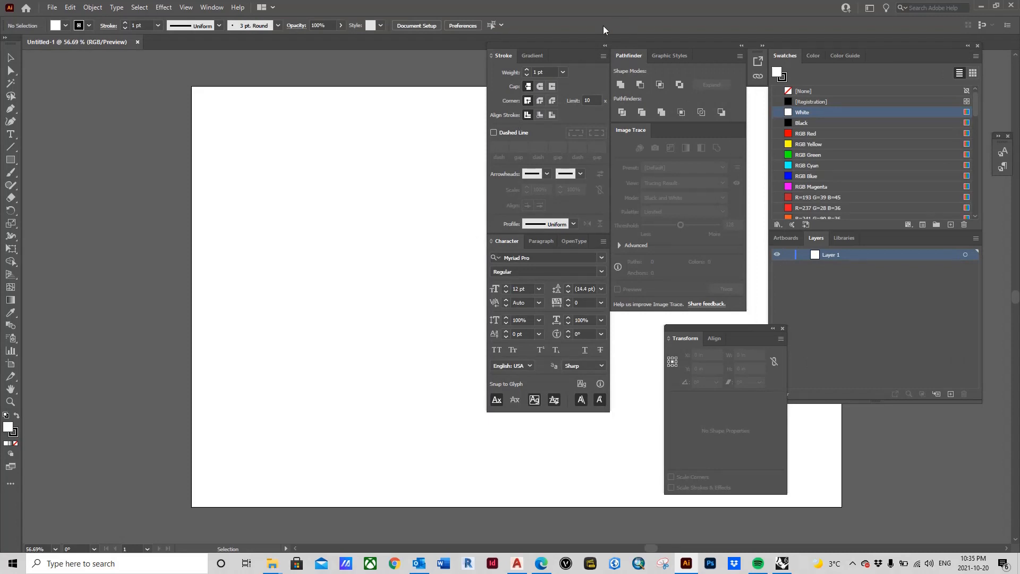
Step: Rearrange the floating panels to uncover the artboard, moving Transform beside the tools and collapsing the Stroke and Character group
mouse_move(643, 40)
left_mouse_down()
mouse_move(692, 44)
mouse_move(723, 27)
mouse_move(708, 27)
left_mouse_up()
left_click_drag(718, 335, 112, 275)
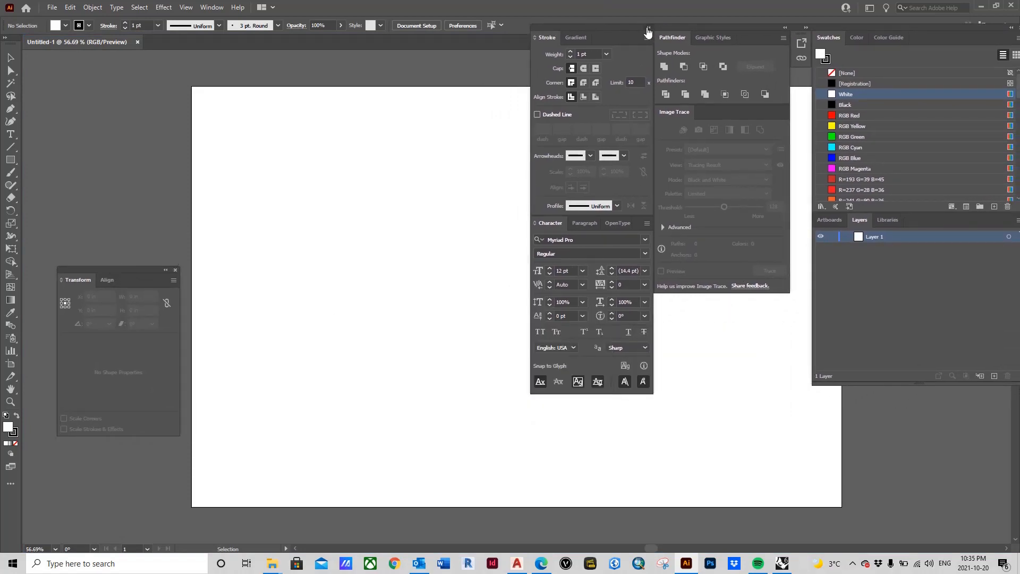
left_click(647, 28)
left_click_drag(854, 26, 917, 26)
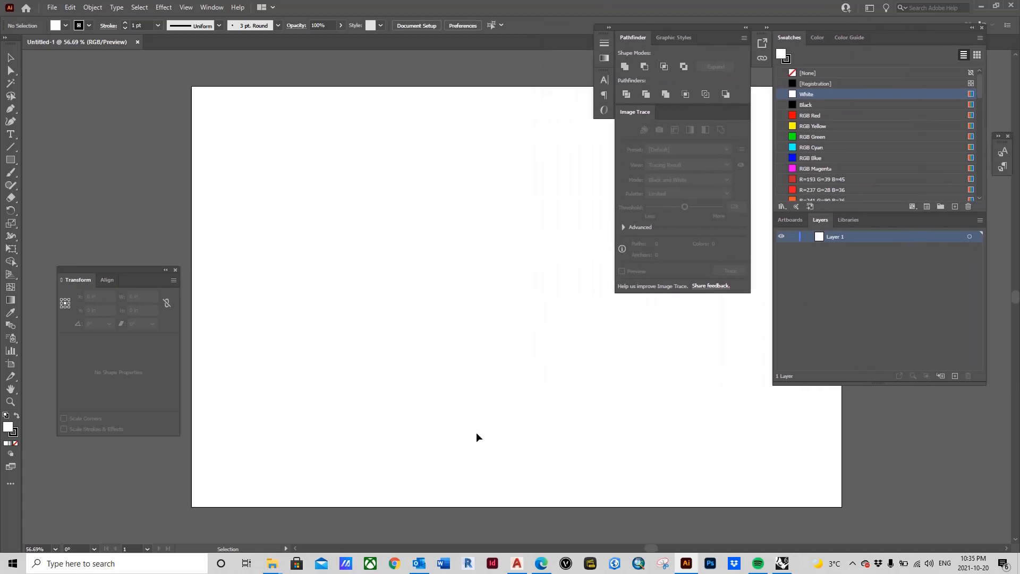
Step: Place the Render Isometric image from the Sample Files for Illustrator folder near the middle of the artboard, about 14.4 by 8.5 in
mouse_move(272, 563)
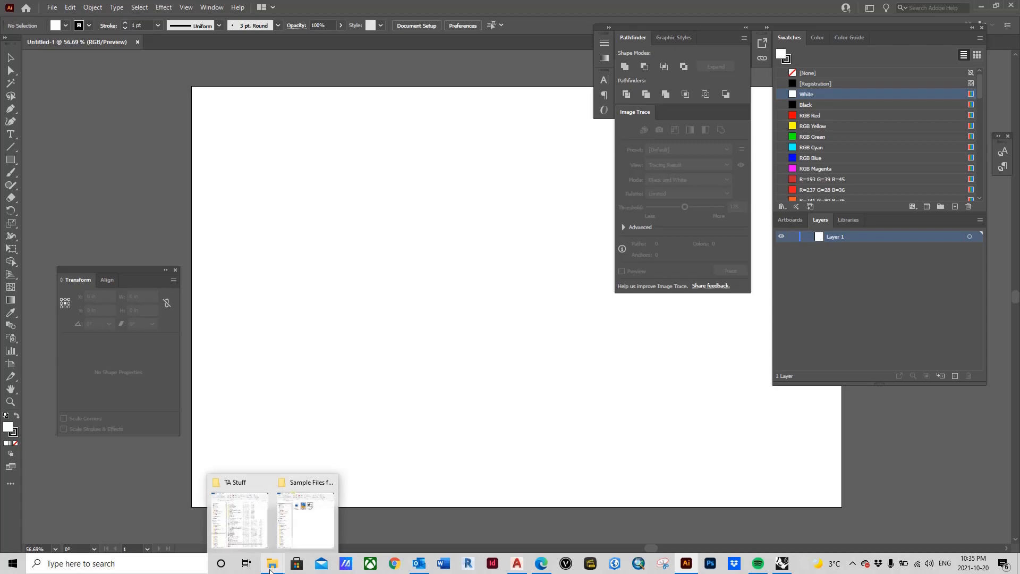
left_click(302, 528)
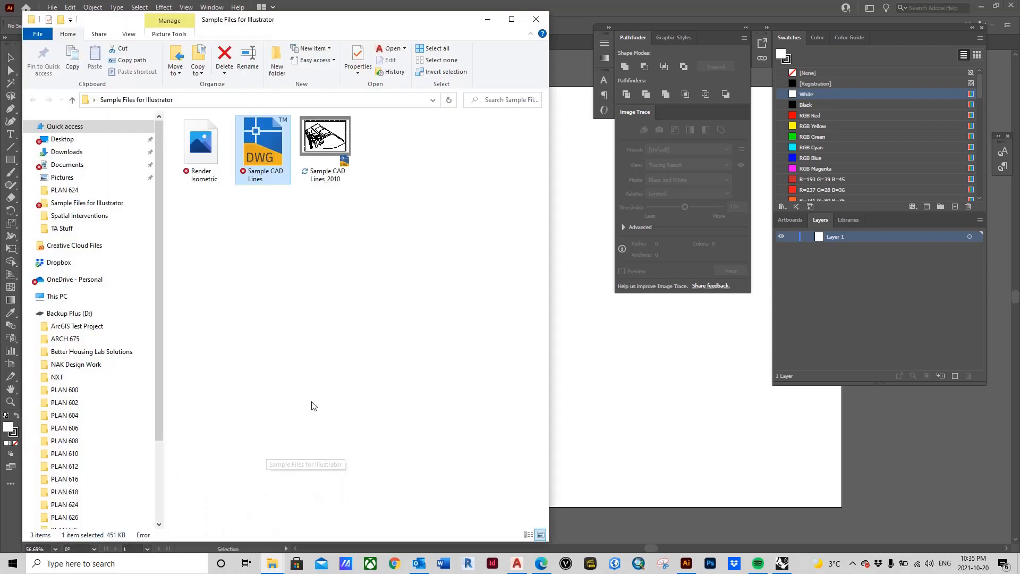
left_click(351, 325)
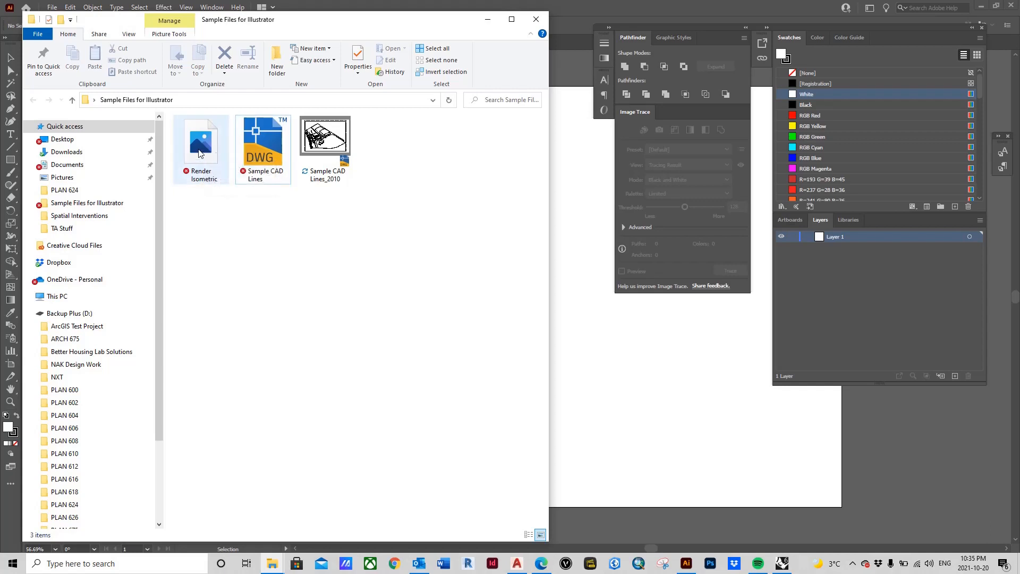
left_click(198, 152)
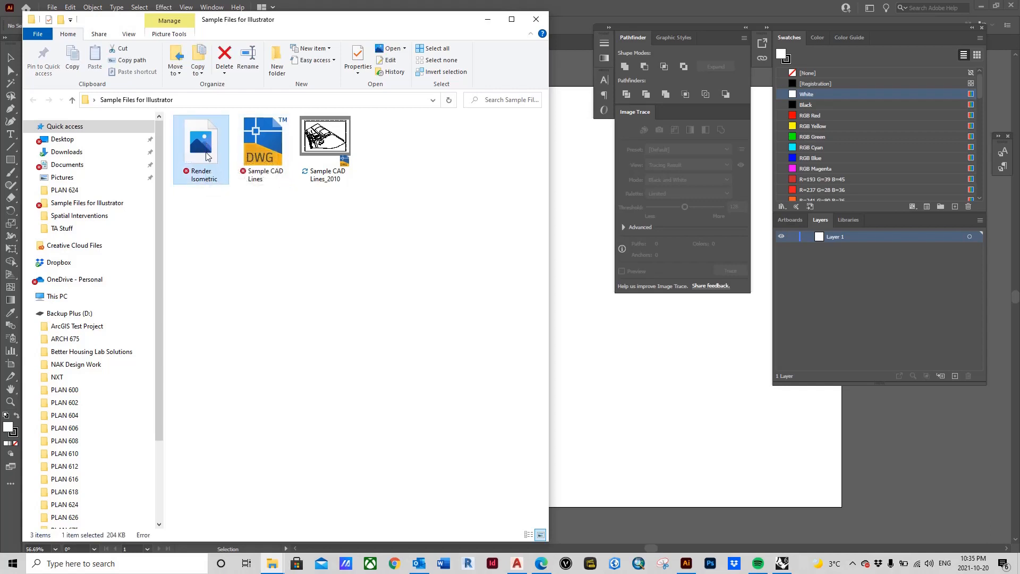
left_click_drag(200, 155, 581, 219)
mouse_move(555, 244)
left_mouse_down()
mouse_move(511, 285)
mouse_move(462, 296)
mouse_move(486, 315)
mouse_move(457, 307)
left_mouse_up()
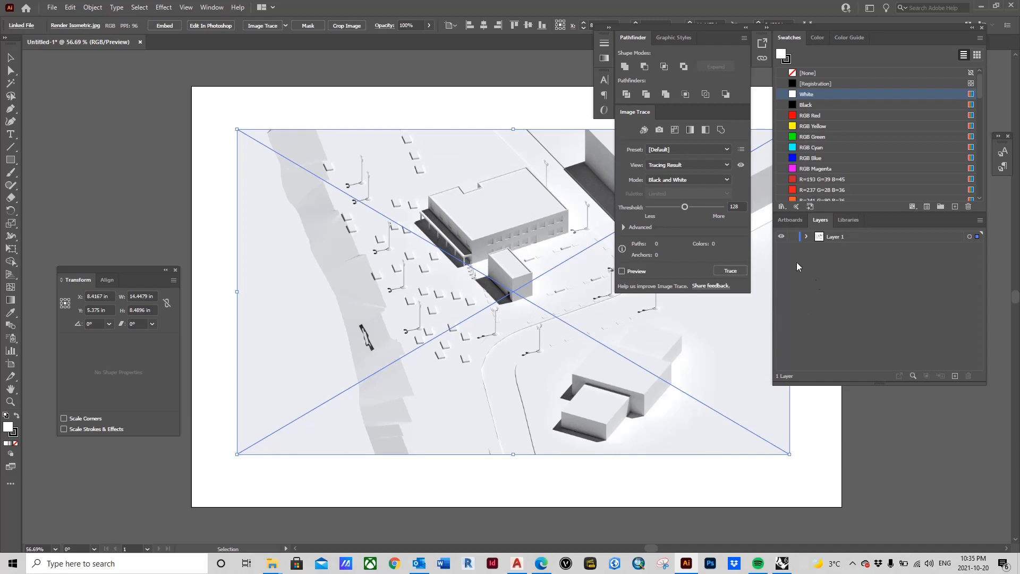
Step: Rename the image's layer as Render JPEG Layer and lock it
left_click(840, 238)
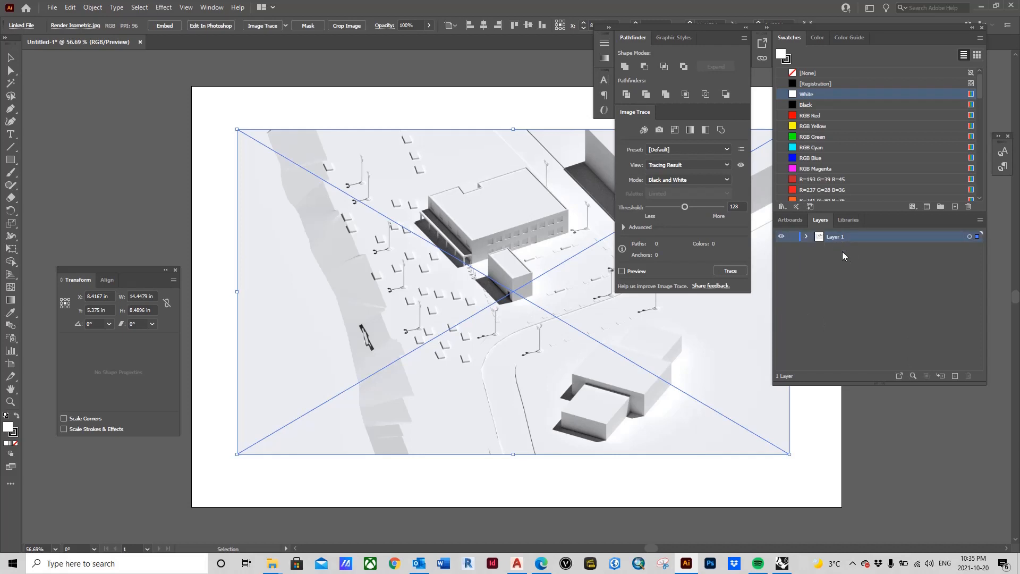
double_click(834, 237)
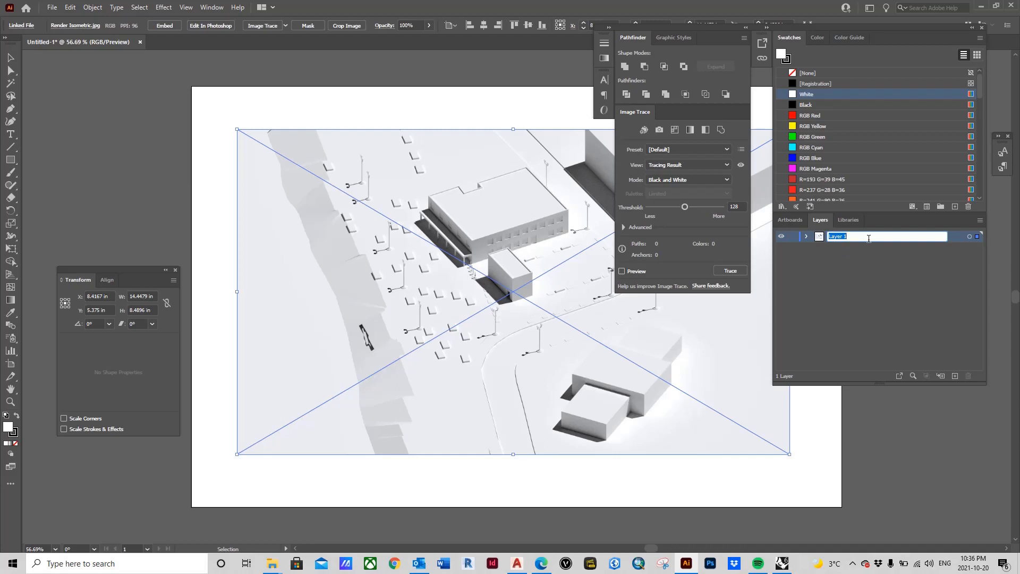
type("Render JPEG")
left_click(901, 303)
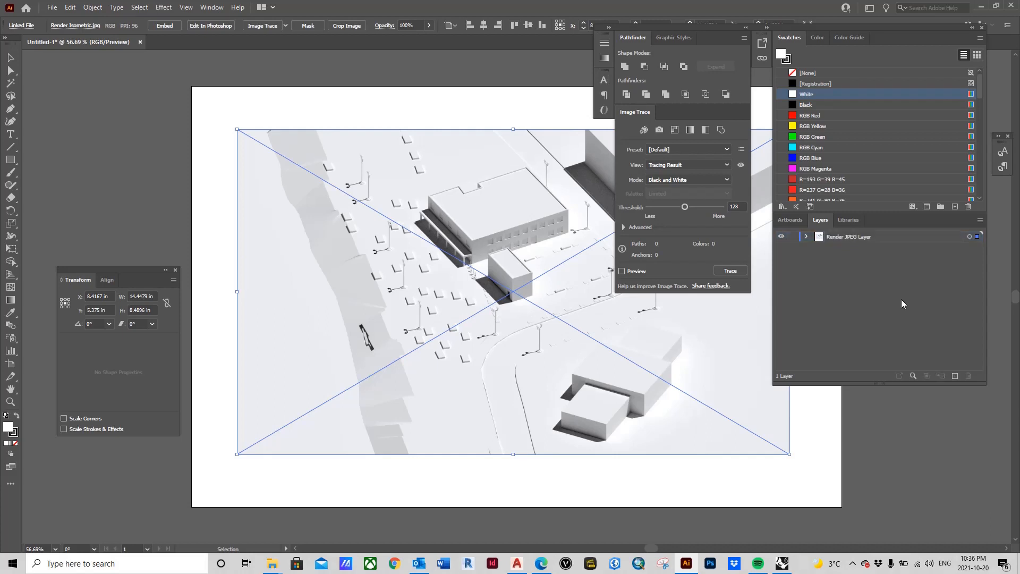
left_click(793, 238)
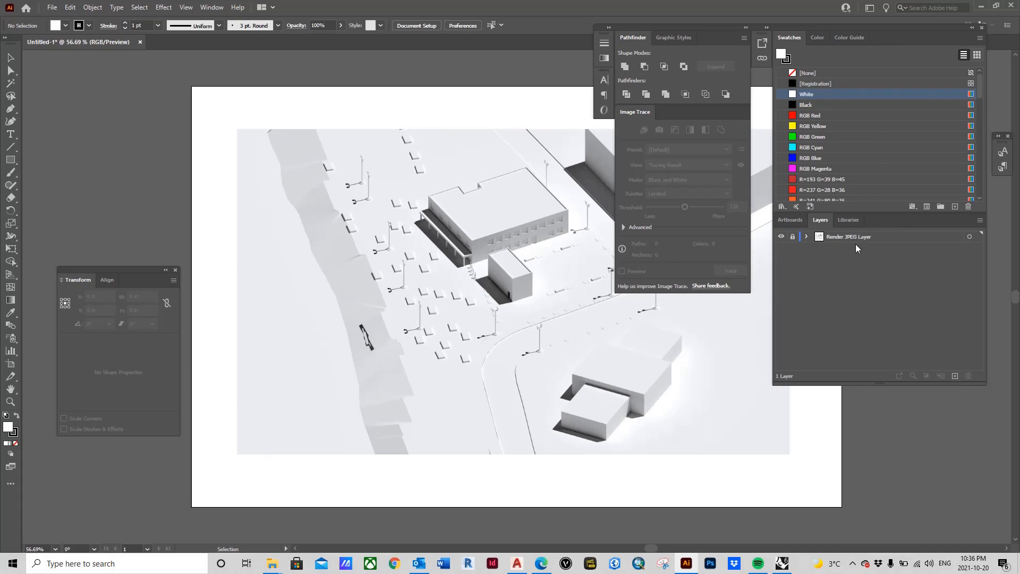
Step: Add a new layer above the render layer and name it Autocad Lines Layer
left_click(955, 376)
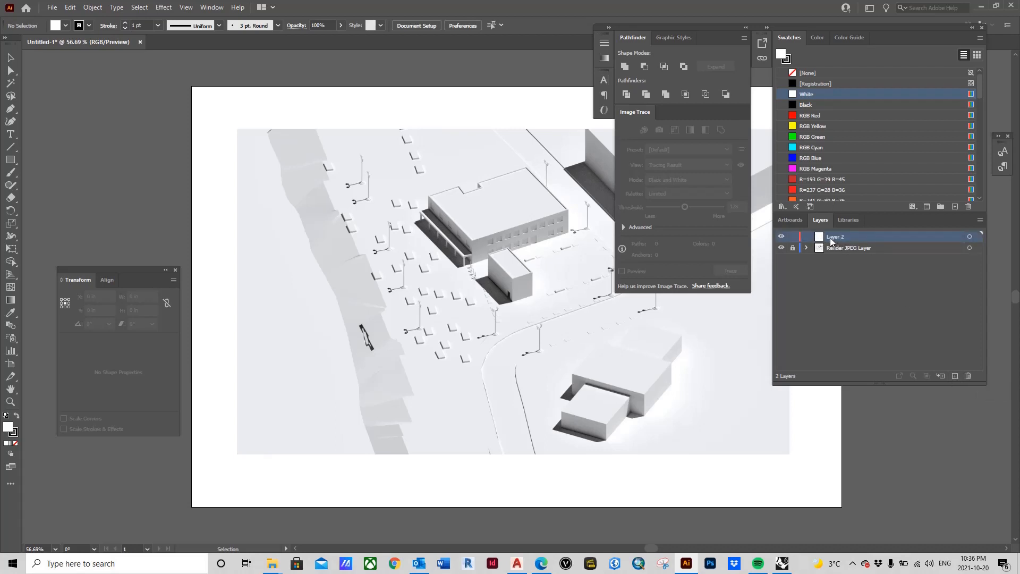
double_click(831, 239)
key("BackSpace")
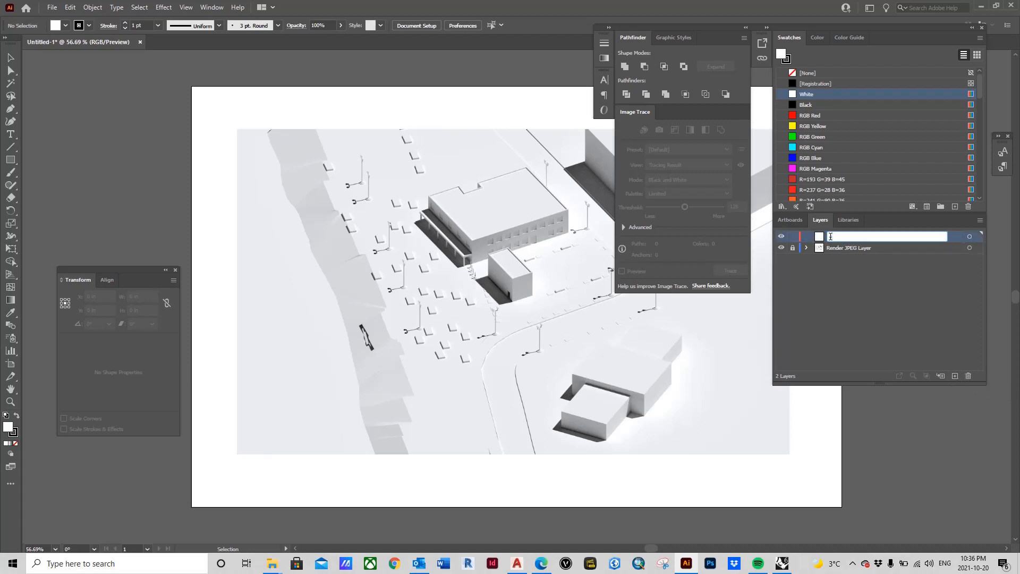
type("Autocad Lines Layer")
left_click(901, 319)
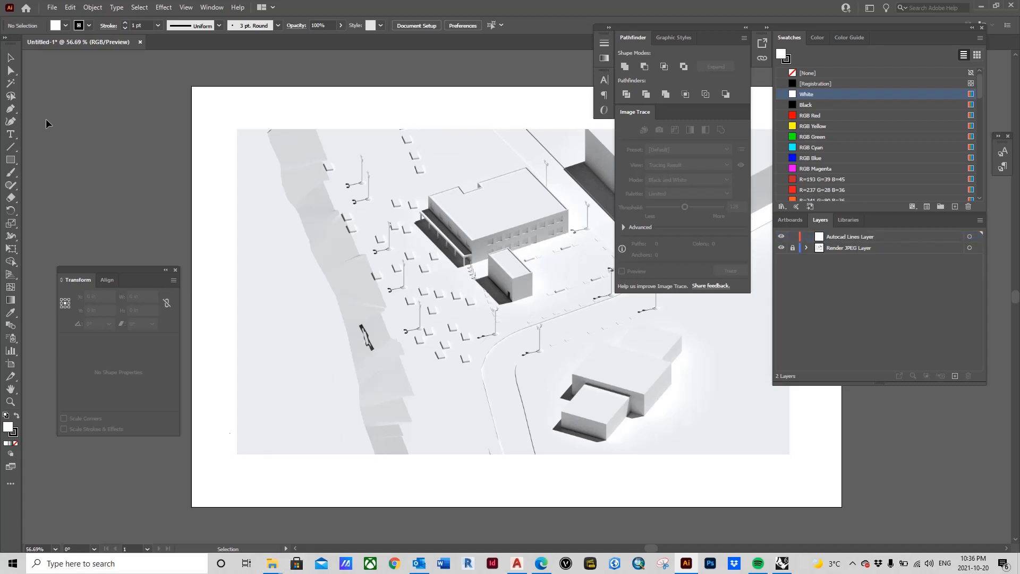
Step: Open the Sample CAD Lines_2010 DWG from the Sample Files for Illustrator folder on the Desktop
left_click(52, 8)
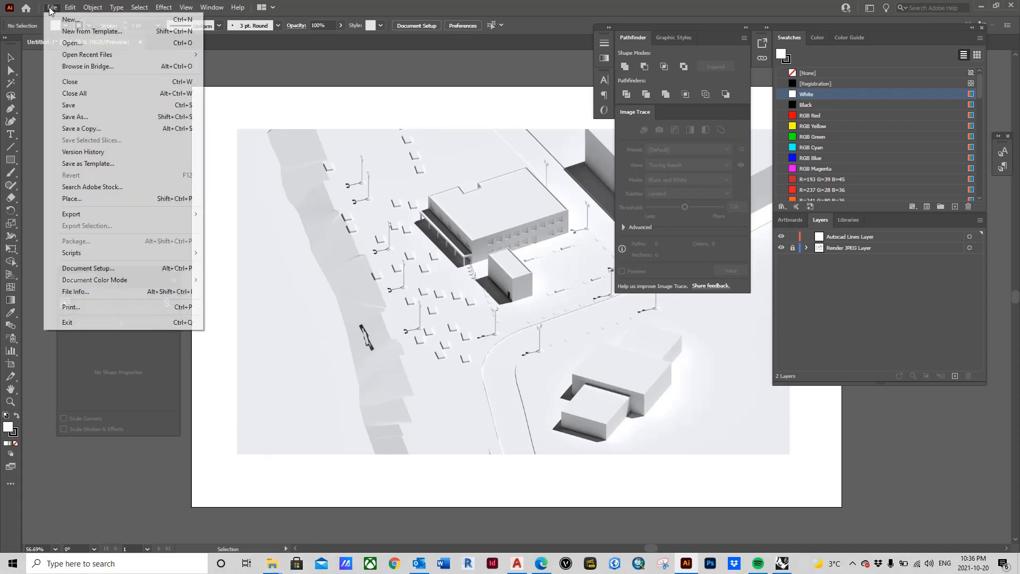
left_click(74, 44)
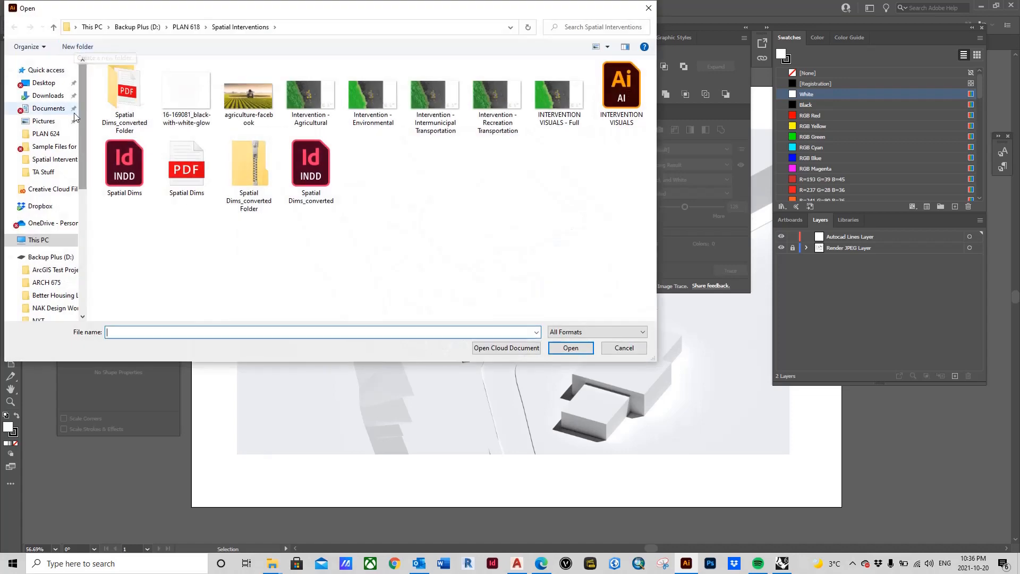
left_click(45, 82)
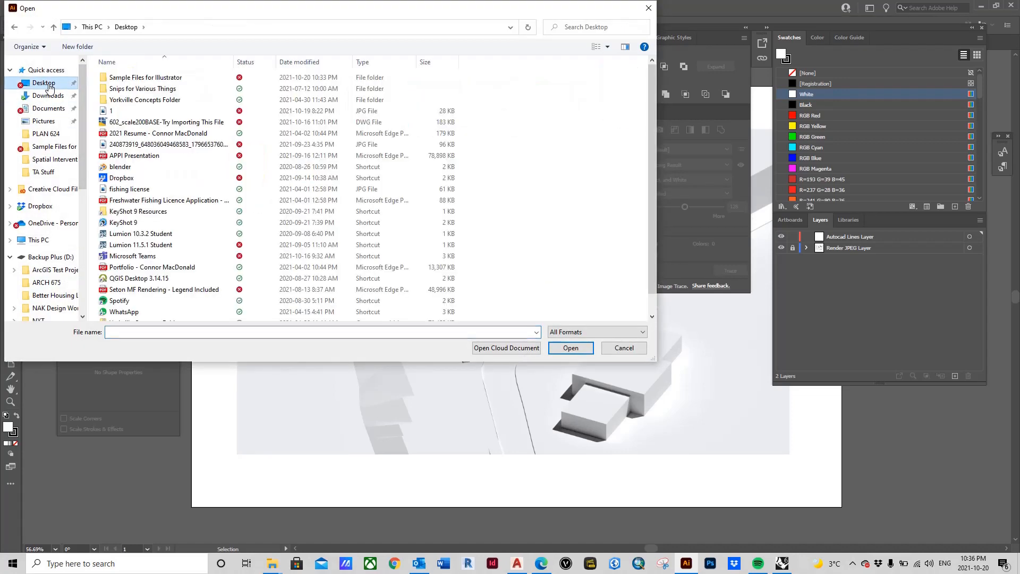
double_click(152, 79)
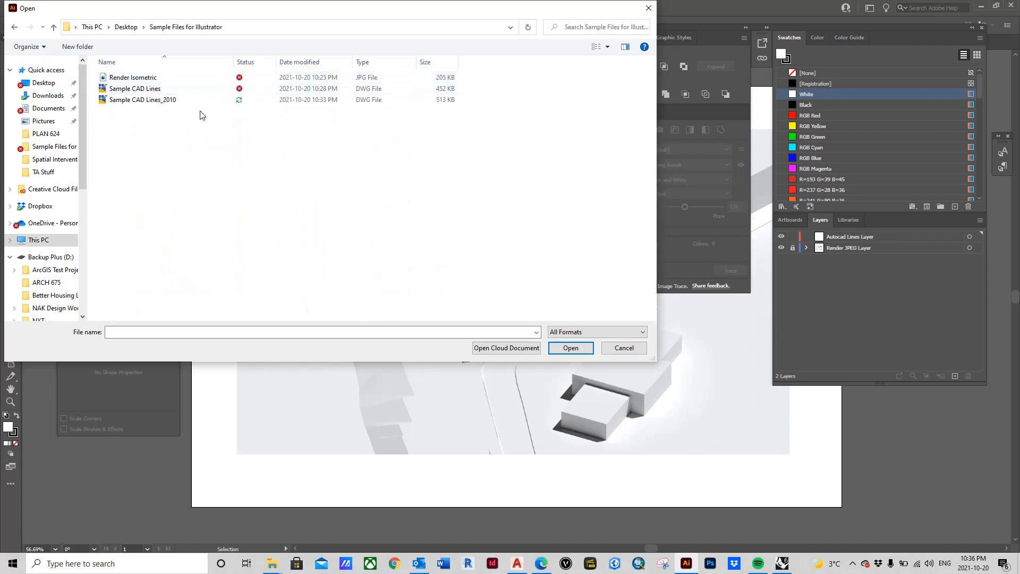
left_click(160, 101)
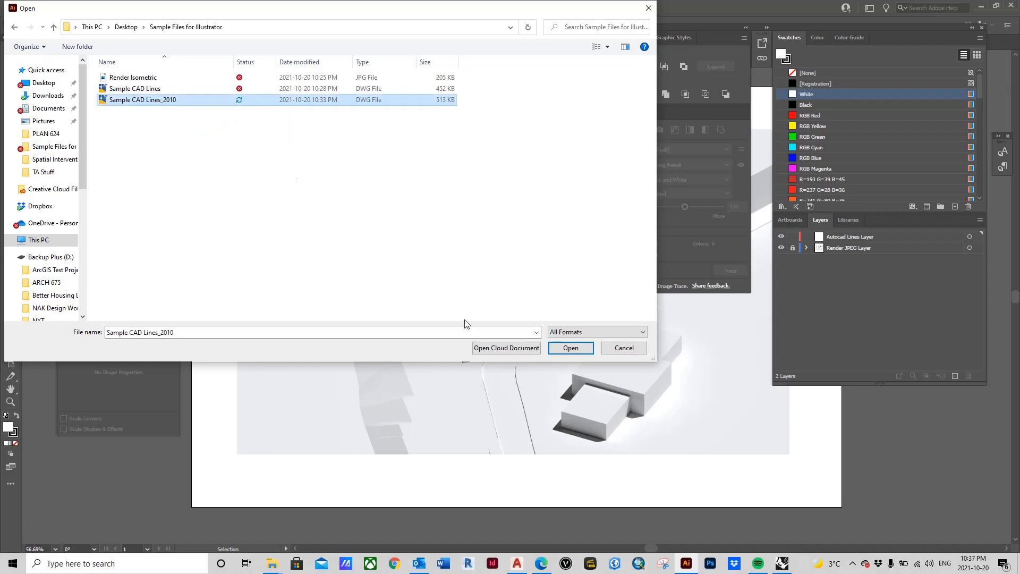
left_click(571, 348)
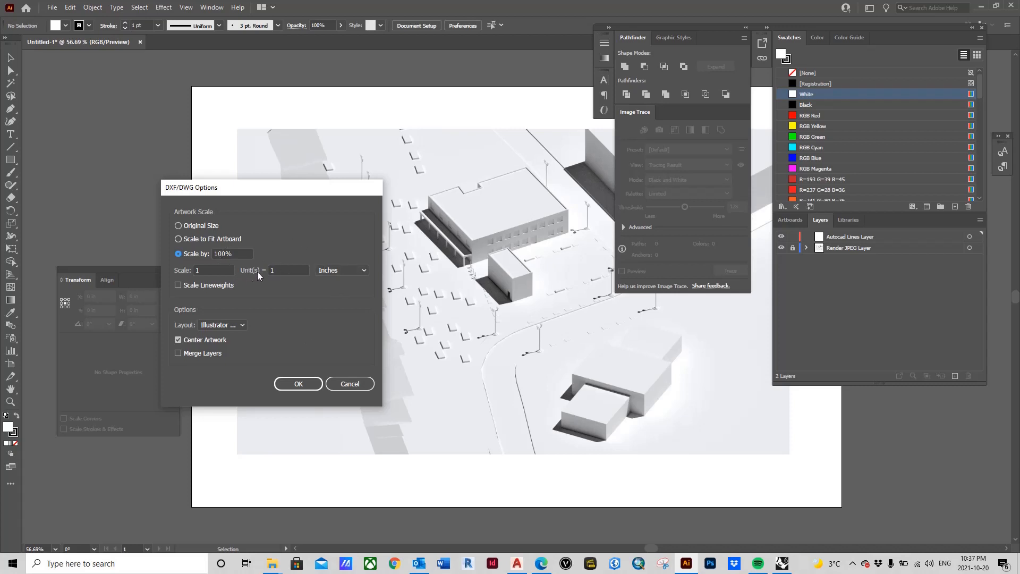
Step: Import the DWG at a scale of 1 unit = 1 millimeter, using the Illustrator Layout with centered artwork
left_click(351, 272)
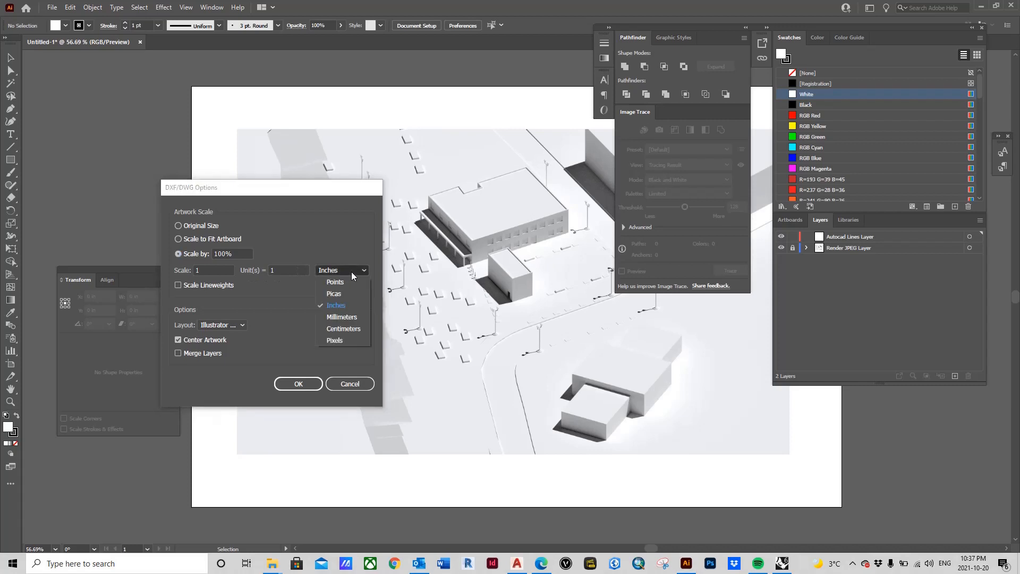
left_click(345, 317)
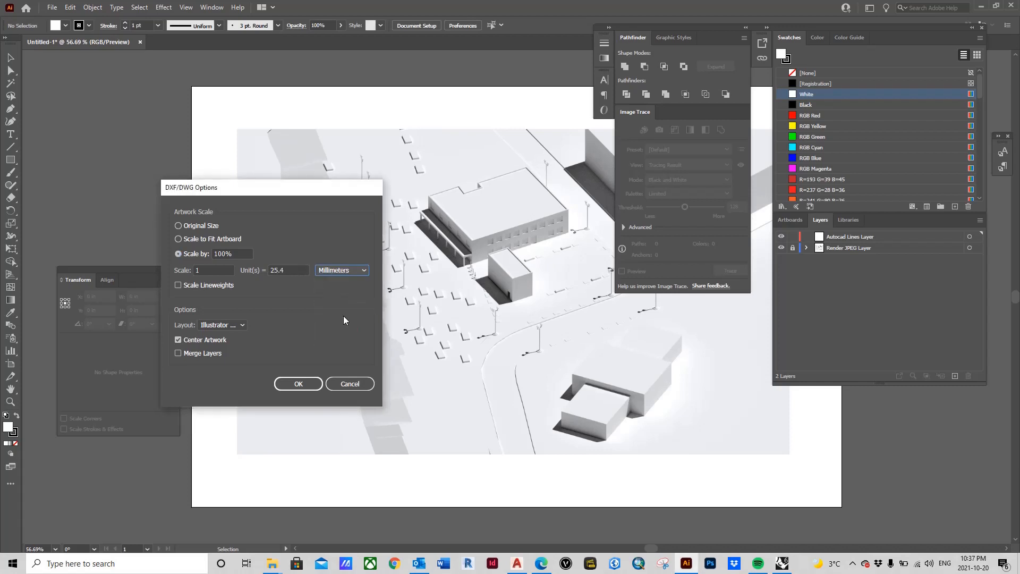
double_click(278, 269)
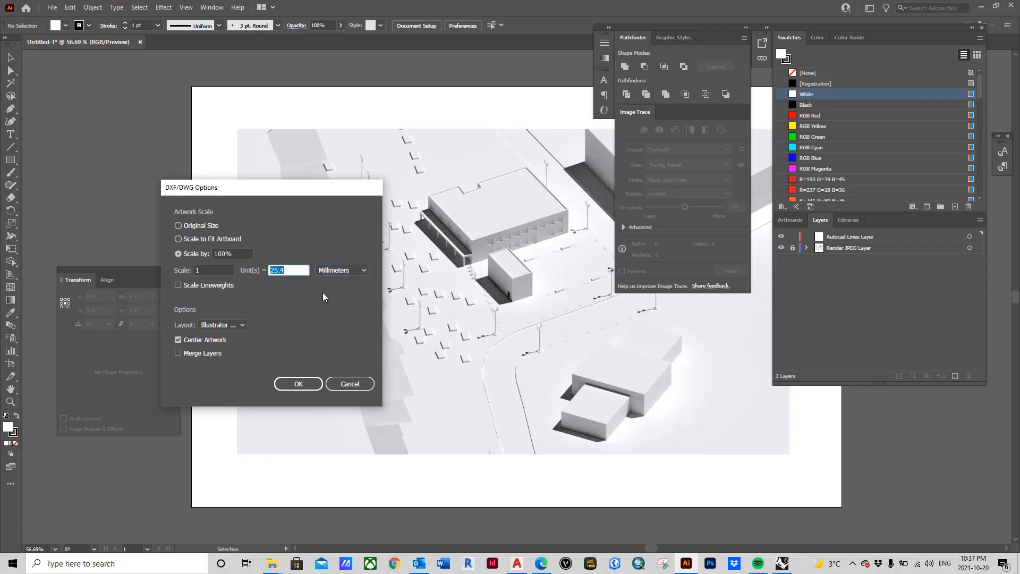
type("1000")
double_click(294, 270)
type("1")
left_click(242, 325)
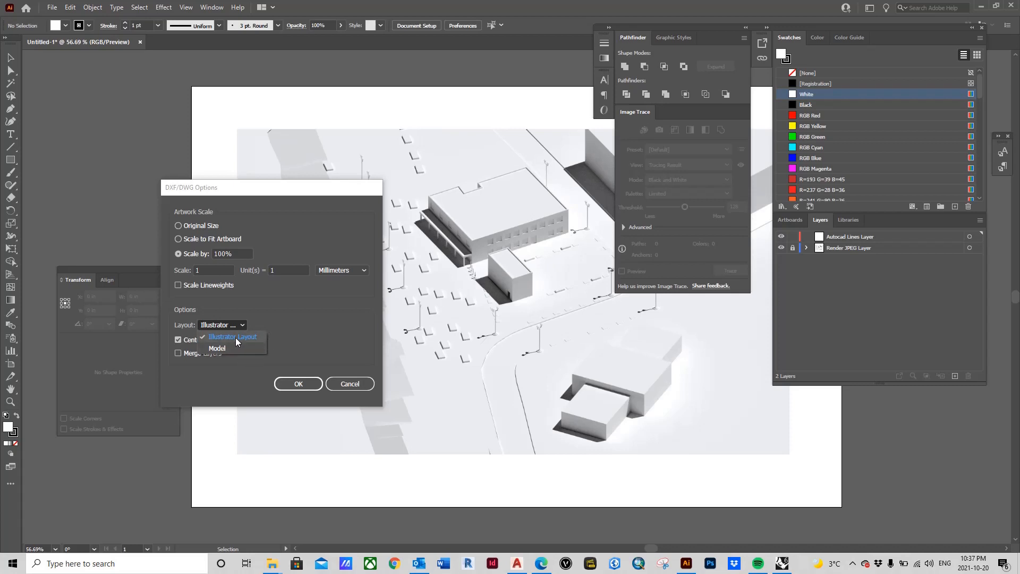
left_click(314, 342)
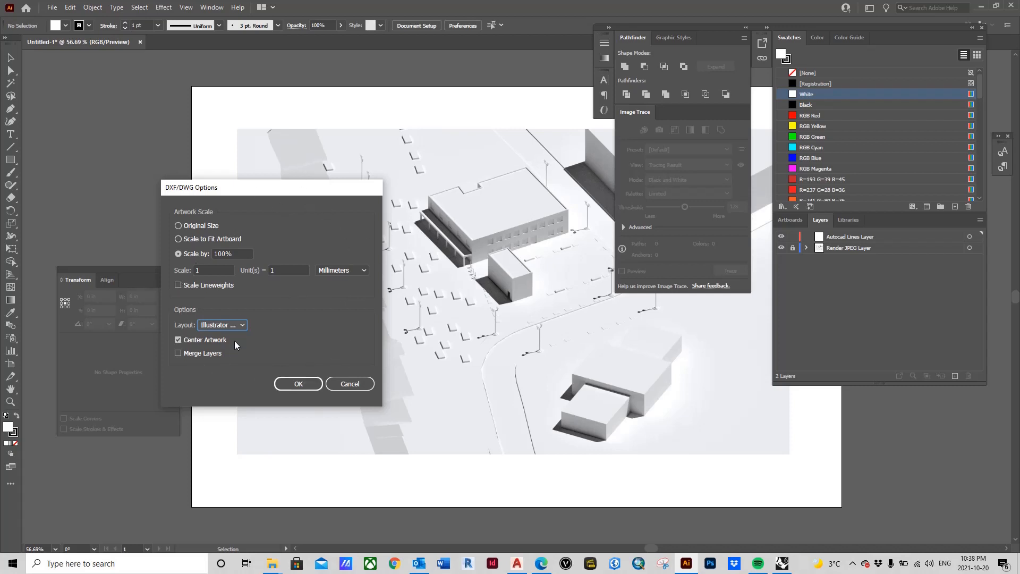
left_click(298, 384)
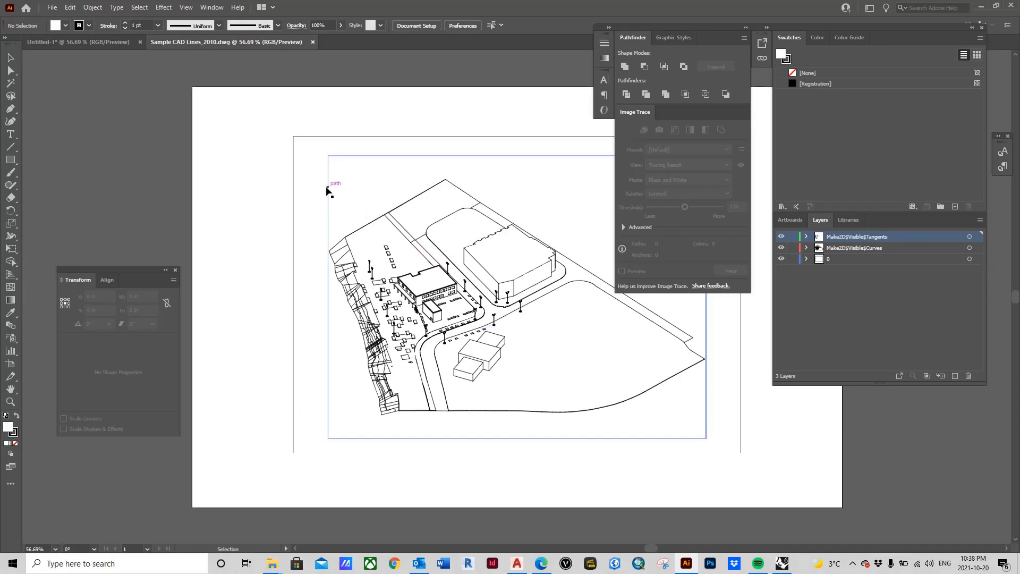
Step: Delete the outer and inner rectangular frames around the imported linework
left_click(293, 162)
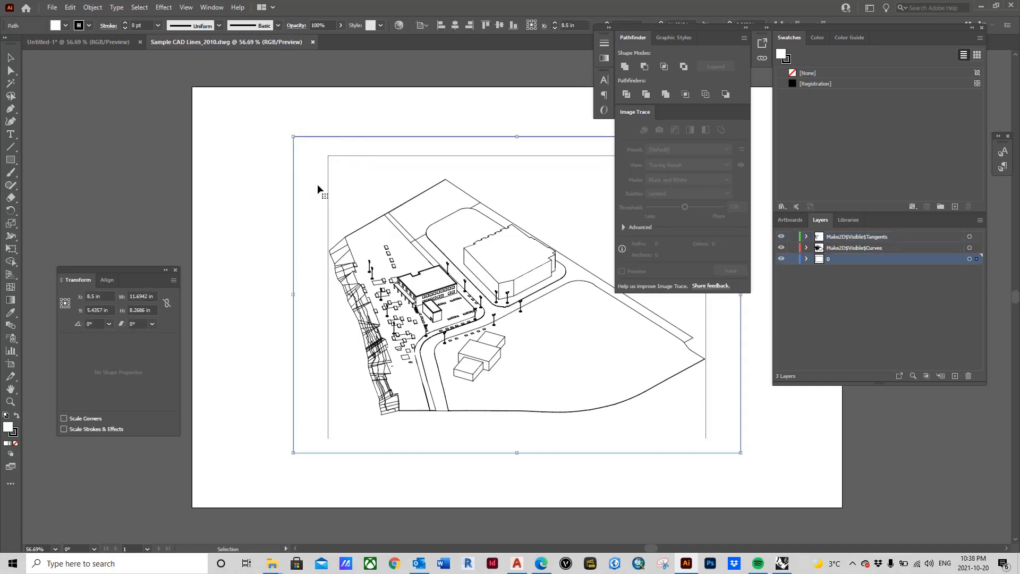
key("Delete")
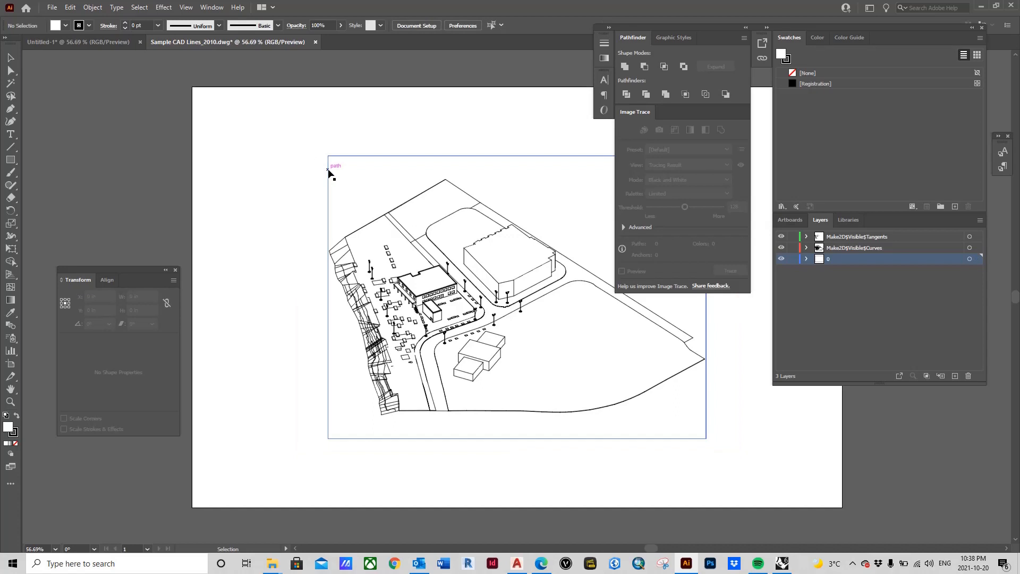
key("slash")
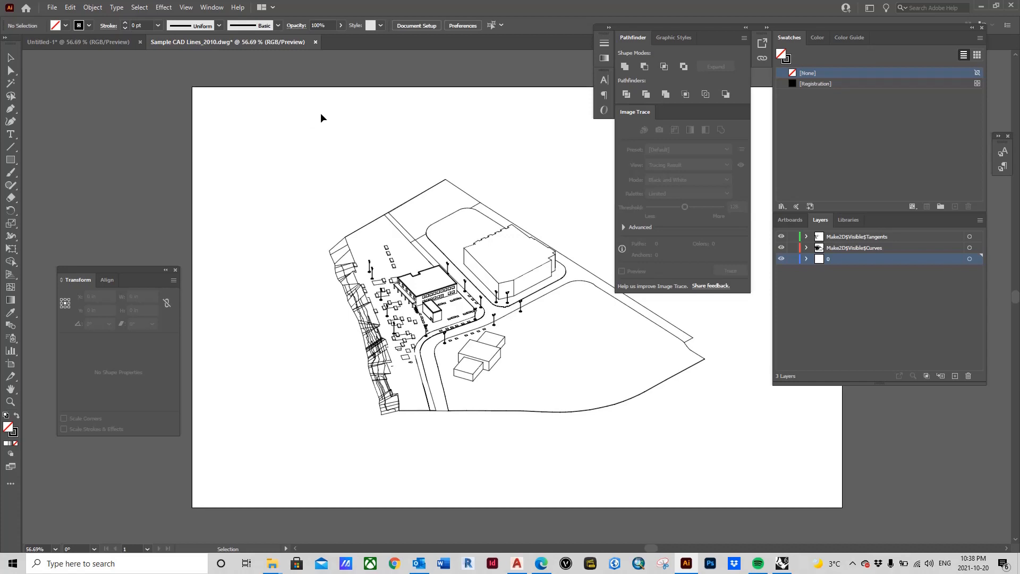
Step: Select all the Make2D linework in the CAD drawing and shift it to about X 9.3 in, Y 5.33 in
left_click(94, 48)
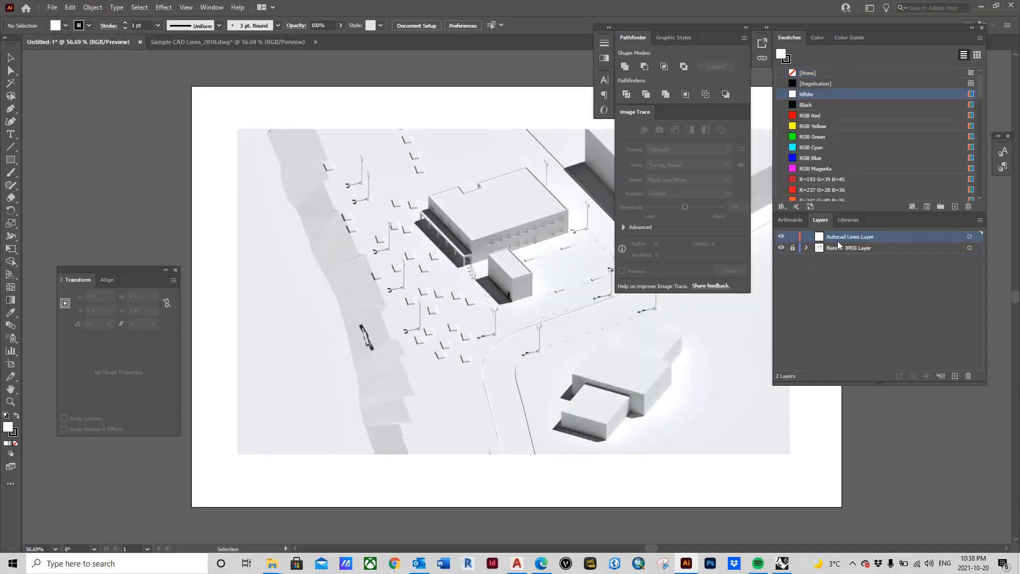
left_click(203, 43)
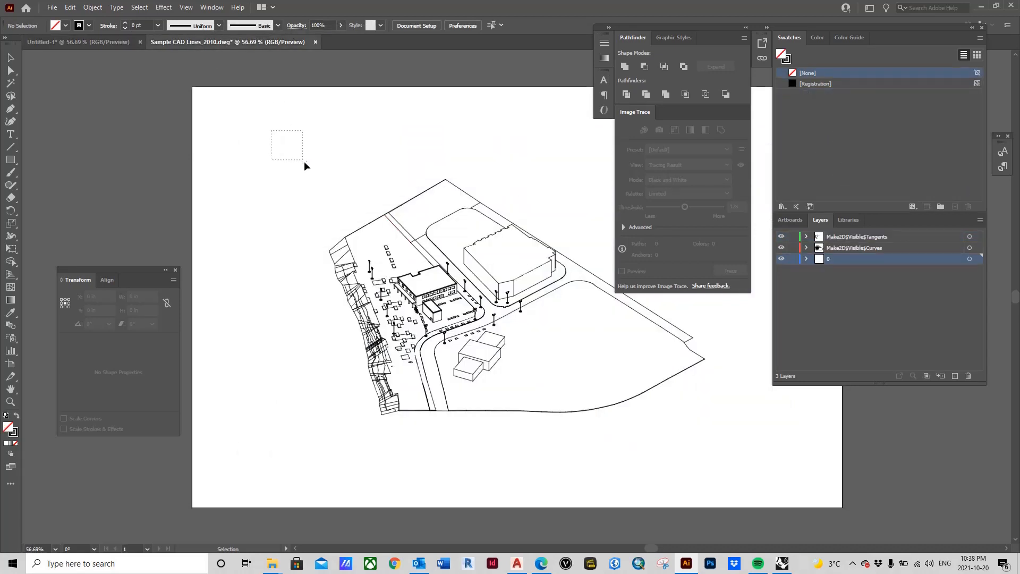
mouse_move(304, 161)
left_mouse_down()
mouse_move(346, 210)
mouse_move(465, 263)
mouse_move(671, 394)
mouse_move(734, 455)
left_mouse_up()
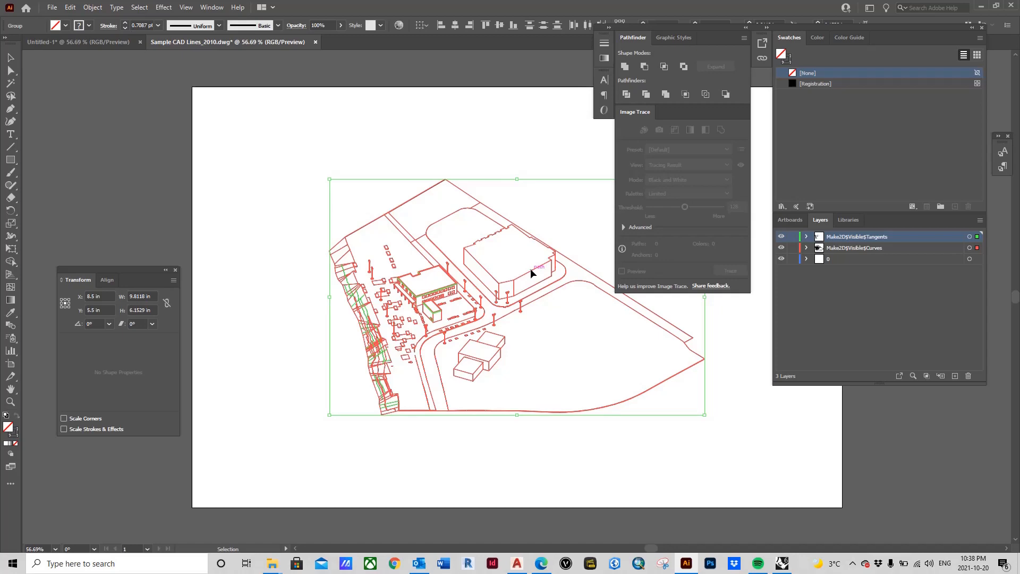
left_click_drag(531, 268, 562, 264)
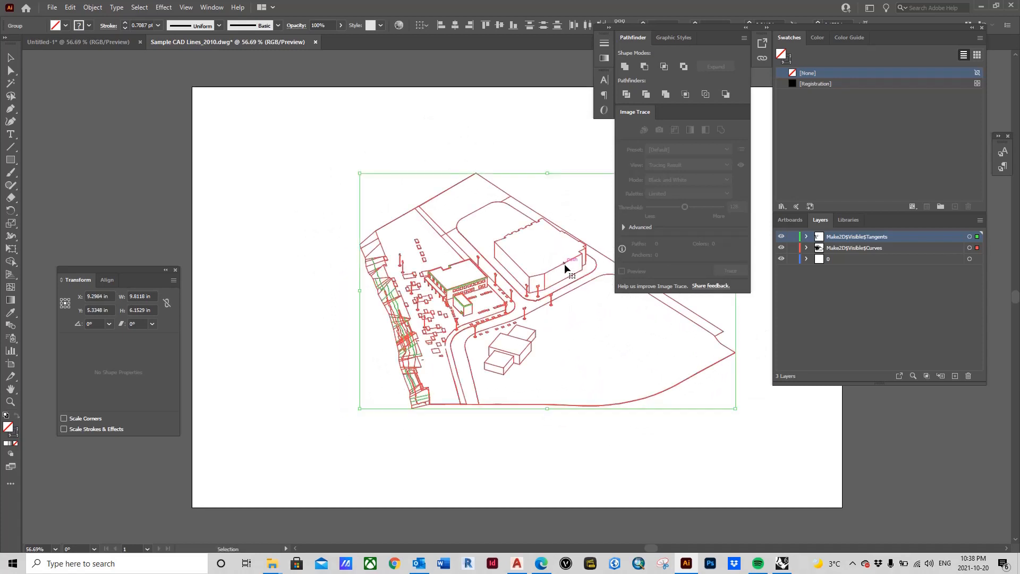
Step: Try pasting the copied linework onto the Autocad Lines Layer of Untitled-1, and delete the pasted copy
left_click(86, 42)
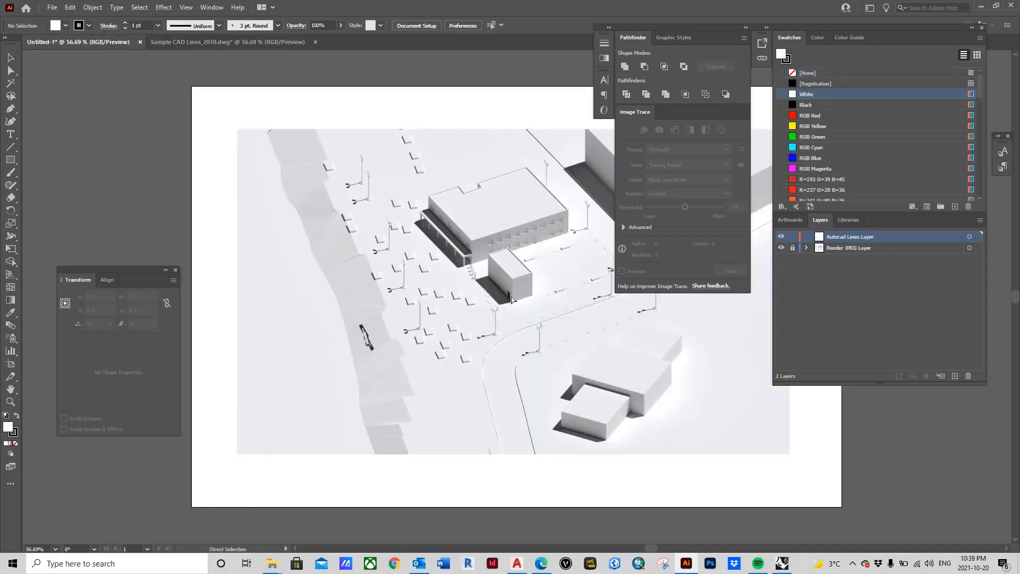
key("ctrl+v")
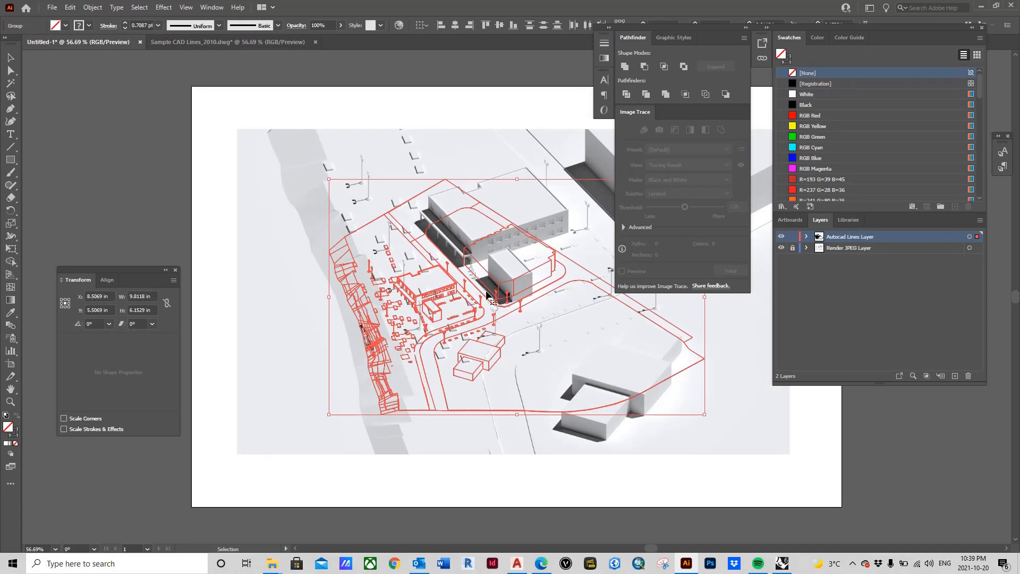
key("Delete")
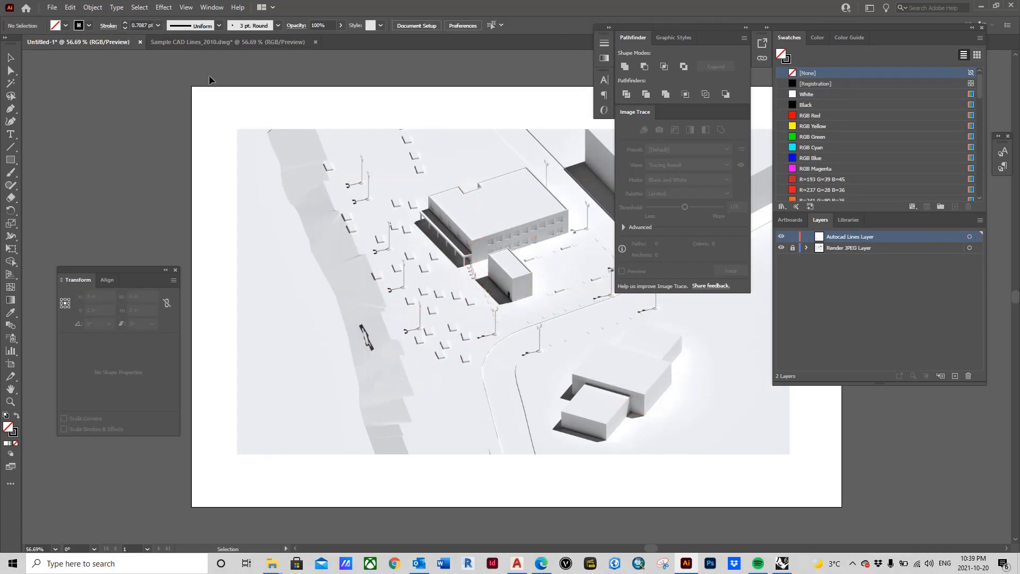
Step: Carry the selected CAD linework over into Untitled-1, placing it on the Autocad Lines Layer above the render
left_click(199, 44)
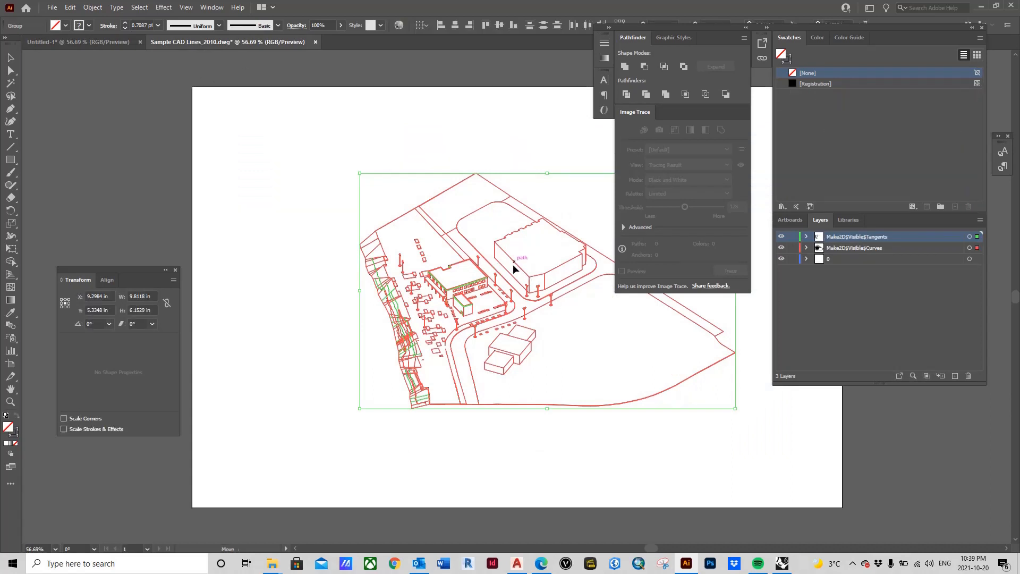
mouse_move(512, 263)
left_mouse_down()
mouse_move(489, 263)
mouse_move(161, 50)
mouse_move(265, 187)
mouse_move(166, 75)
mouse_move(90, 43)
left_mouse_up()
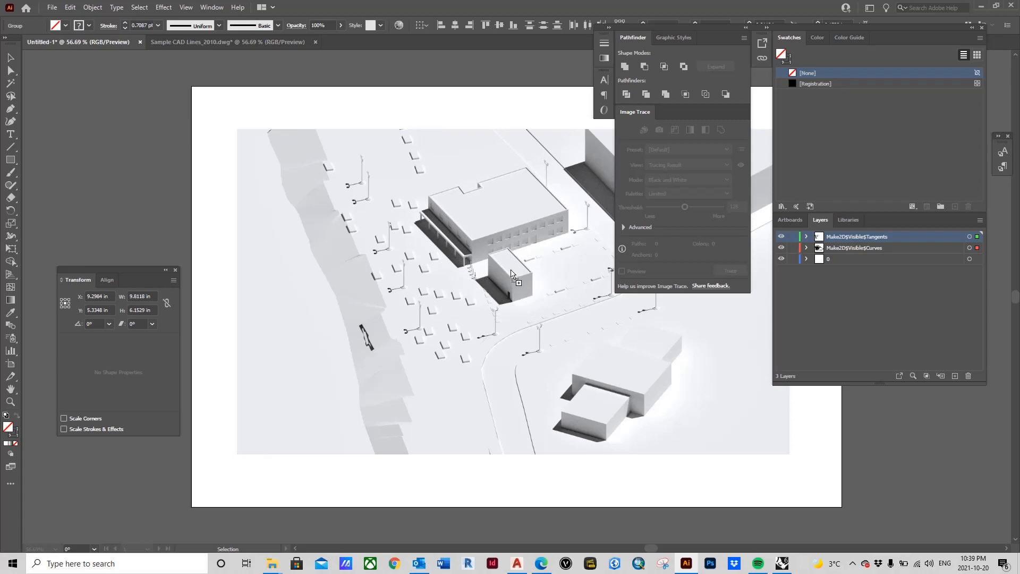
left_click_drag(511, 271, 523, 317)
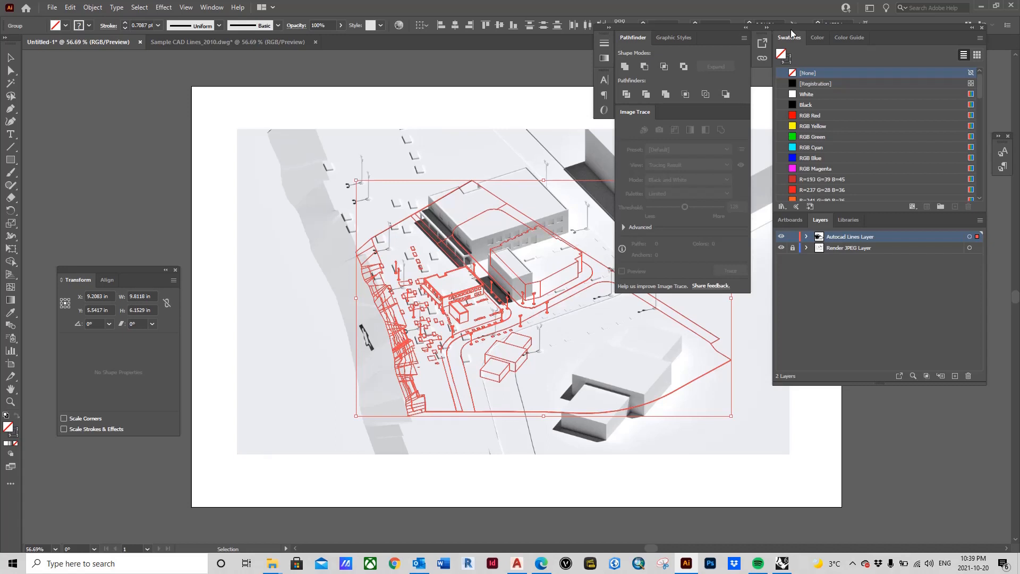
Step: Shift the floating panels away from the artboard and scale the linework proportionally to about 19.6 by 12.3 in
mouse_move(791, 31)
left_mouse_down()
mouse_move(856, 7)
mouse_move(897, 6)
left_mouse_up()
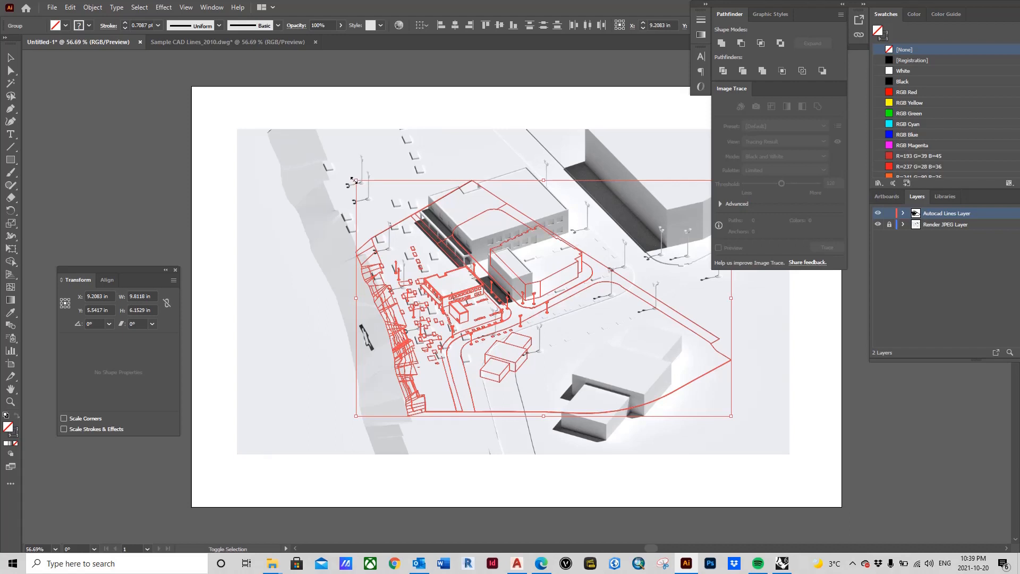
left_click_drag(353, 181, 215, 85)
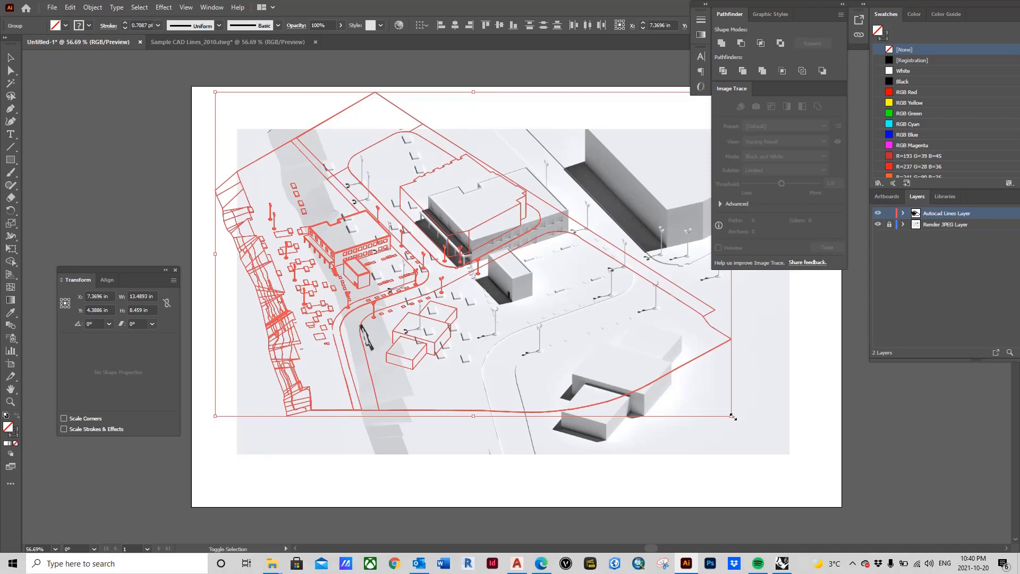
left_click_drag(733, 416, 1009, 533)
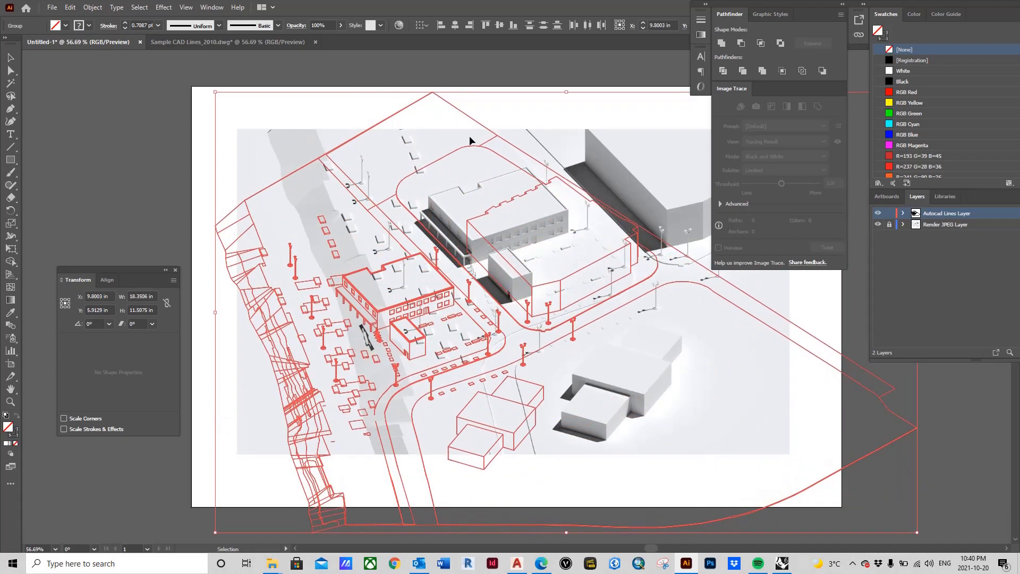
left_click_drag(217, 93, 158, 62)
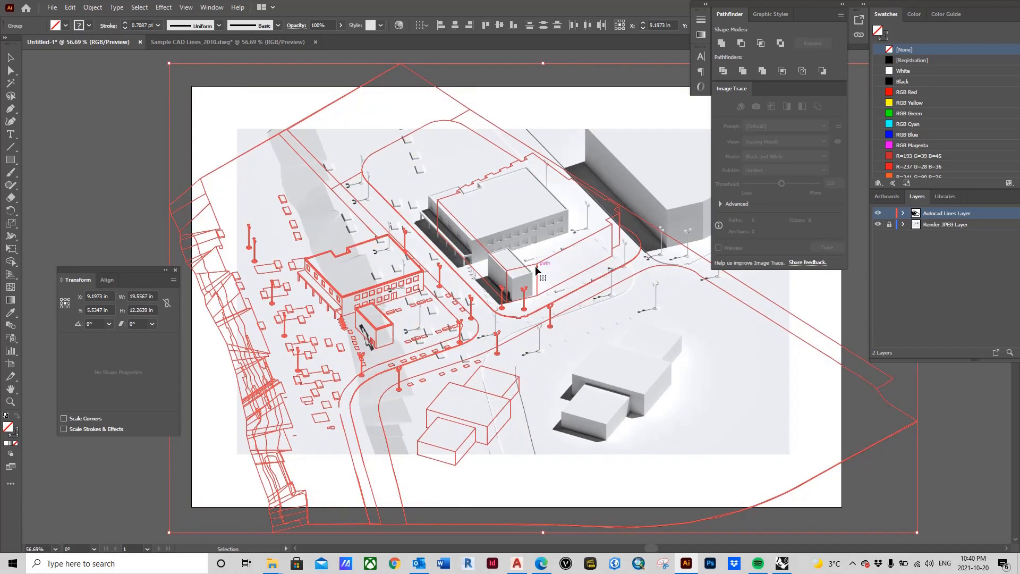
Step: Move the linework over the render, enlarge it proportionally to about 21.5 by 13.5 in, and deselect it
left_click_drag(535, 268, 697, 205)
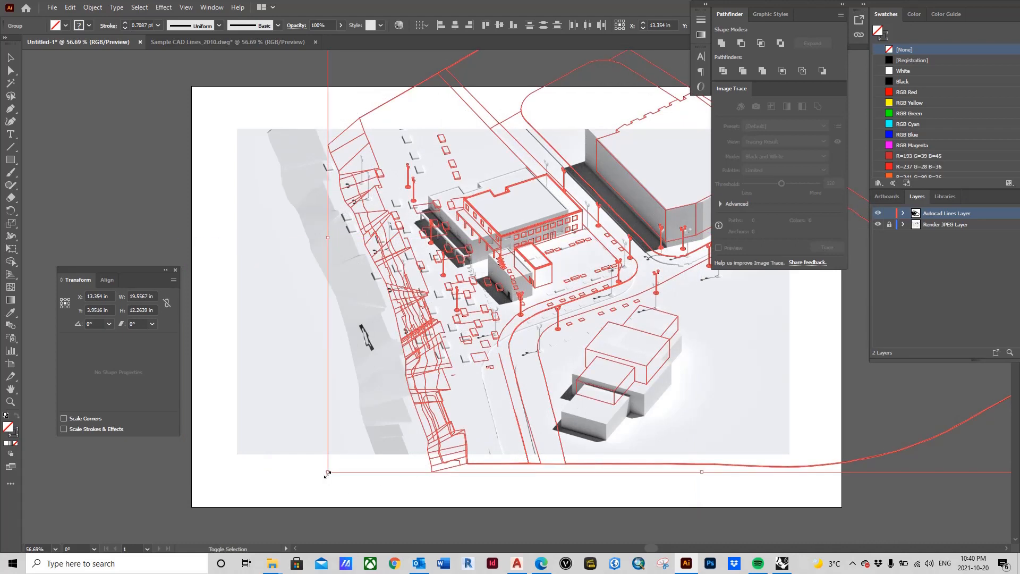
left_click_drag(327, 473, 184, 520)
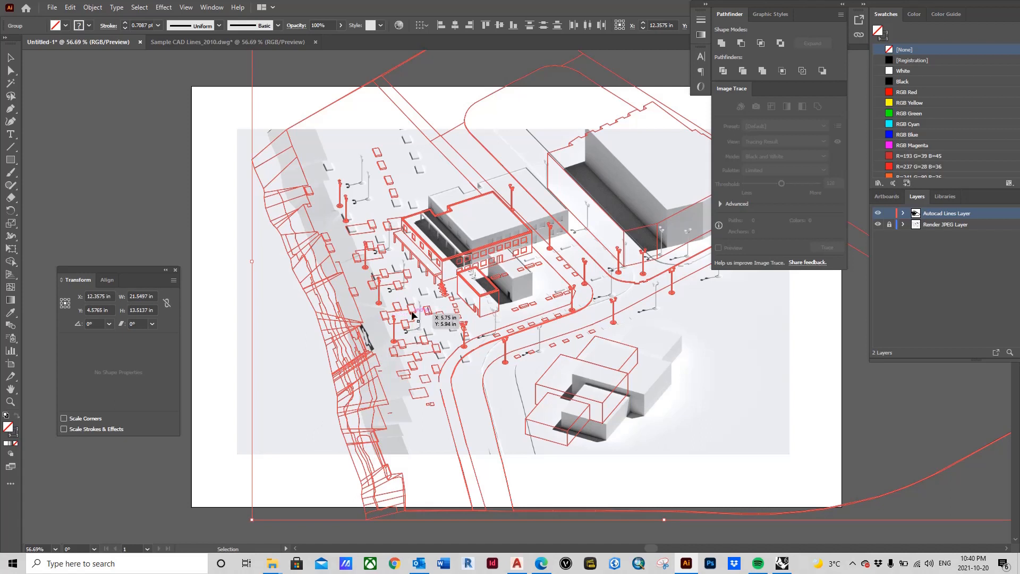
left_click(232, 371)
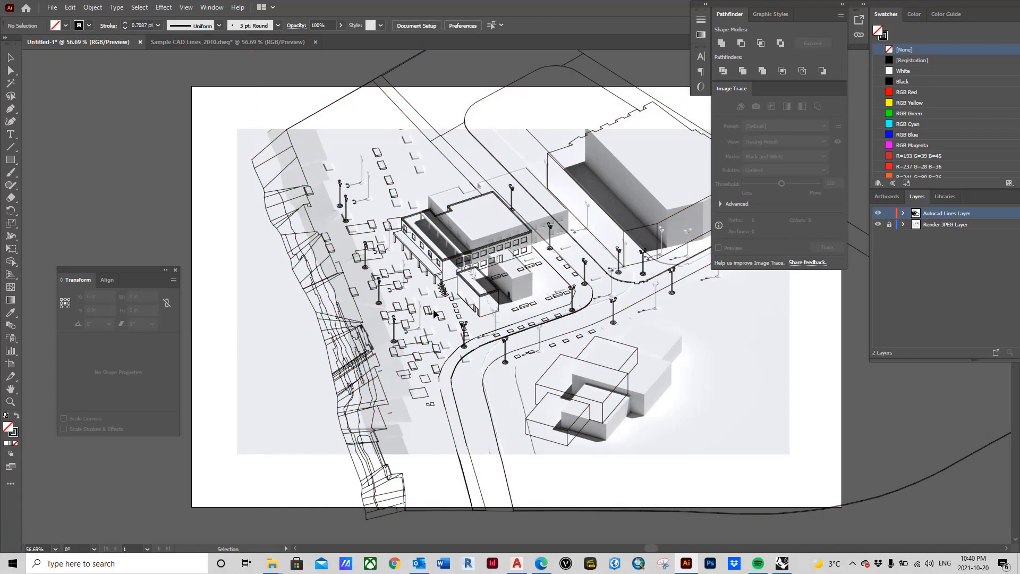
scroll(269, 336, "down", 1)
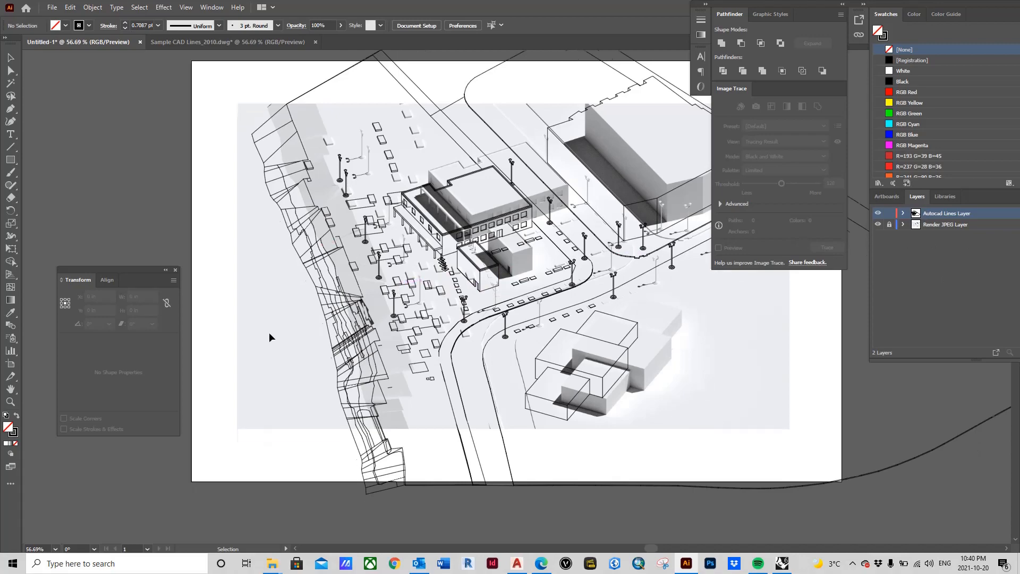
scroll(270, 333, "up", 1)
scroll(270, 333, "down", 3)
scroll(276, 333, "up", 5)
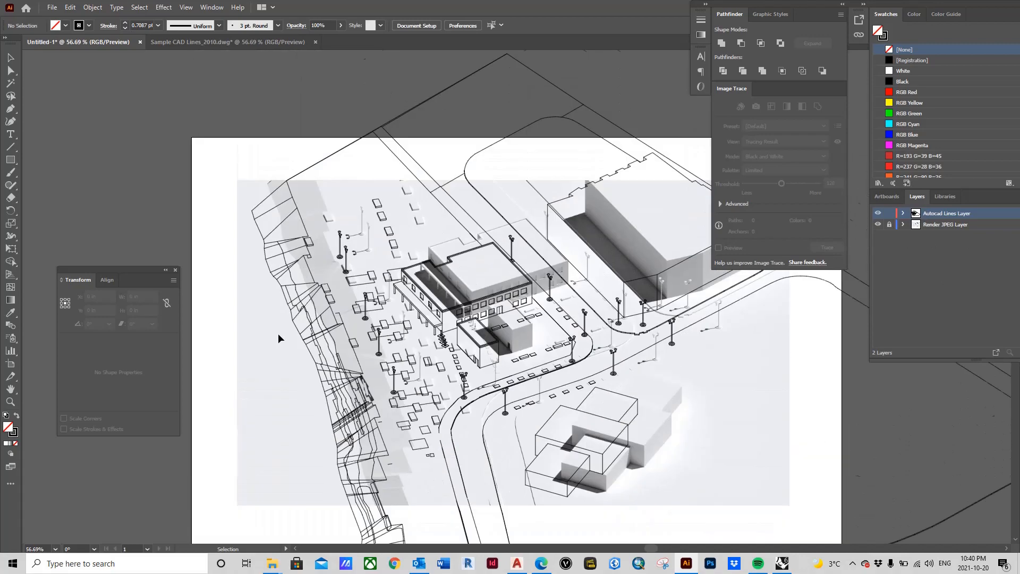
scroll(279, 333, "up", 1)
scroll(279, 333, "down", 5)
scroll(280, 333, "up", 3)
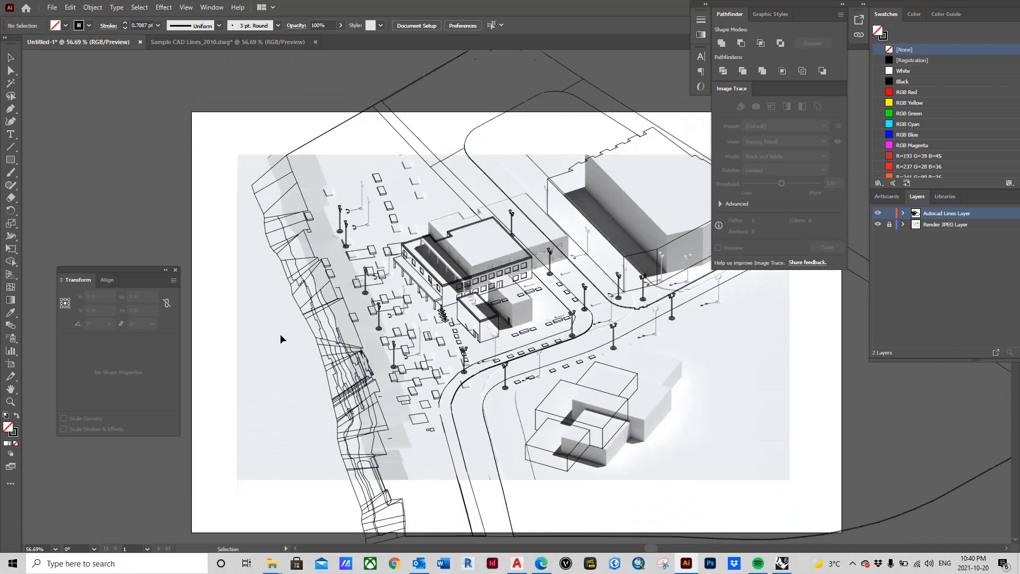
Step: Select all the CAD linework, enlarge it proportionally to about 22.6 by 14.2 in, and move it over the render's buildings
scroll(280, 338, "down", 1)
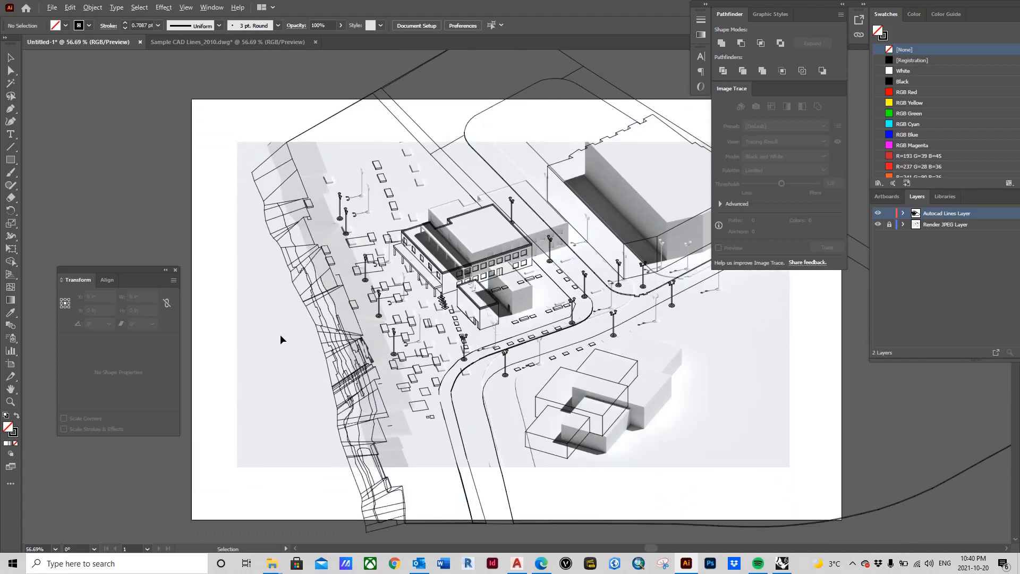
scroll(279, 334, "down", 3)
scroll(280, 334, "up", 2)
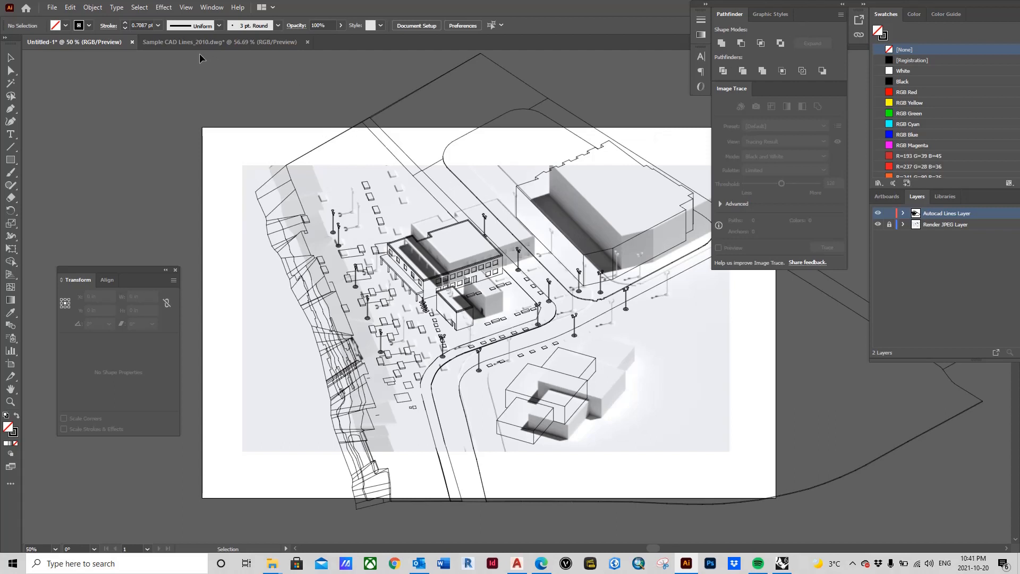
left_click_drag(199, 52, 1012, 535)
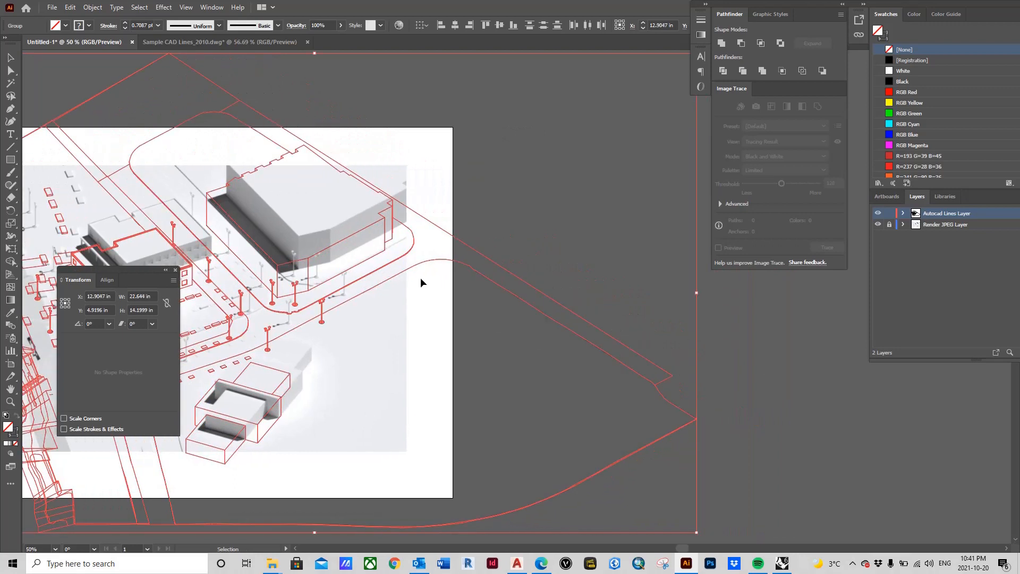
left_click_drag(311, 259, 334, 229)
scroll(572, 245, "down", 2)
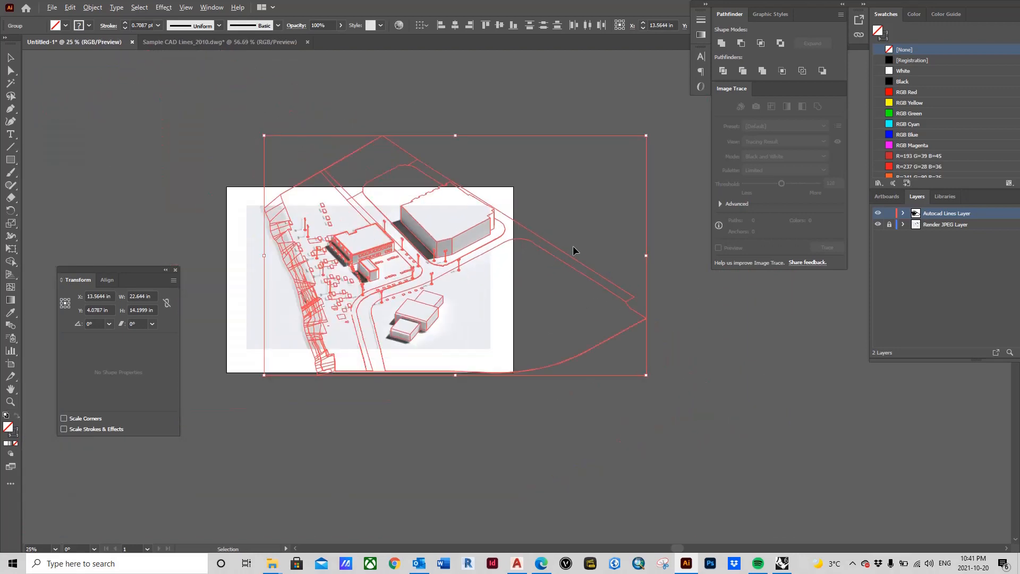
scroll(316, 303, "up", 1)
scroll(357, 293, "up", 4)
scroll(277, 265, "down", 4)
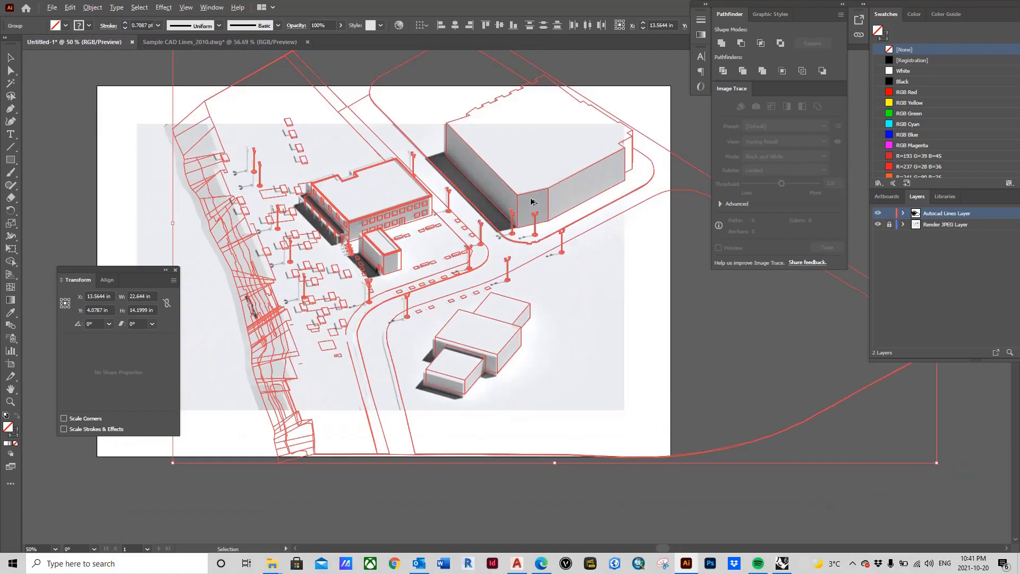
Step: Fine-position the linework so its corner edges match the front corner of the large building in the render
scroll(599, 170, "up", 5)
scroll(600, 170, "up", 2)
left_click_drag(610, 175, 606, 160)
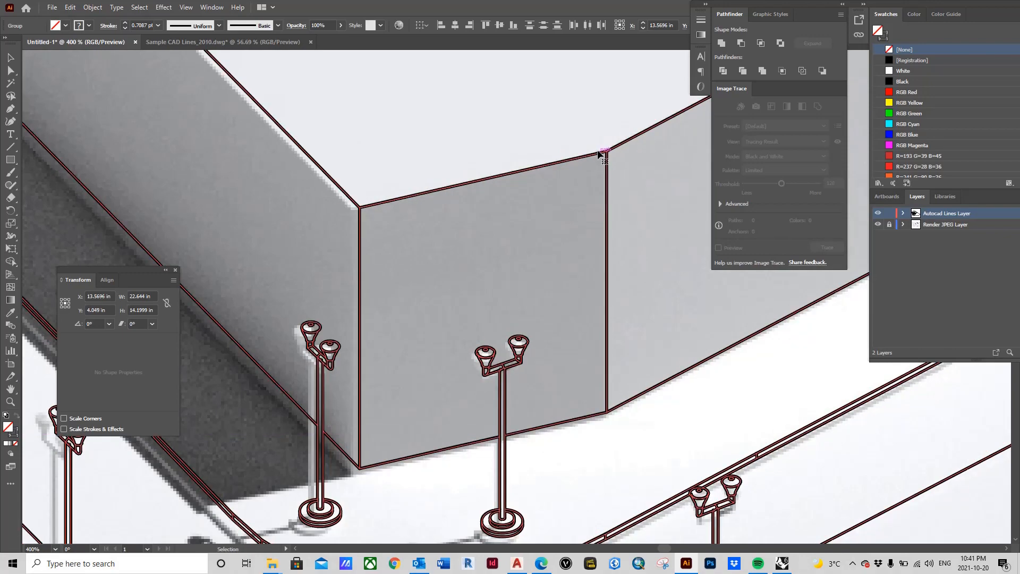
scroll(597, 157, "down", 7)
scroll(597, 157, "up", 8)
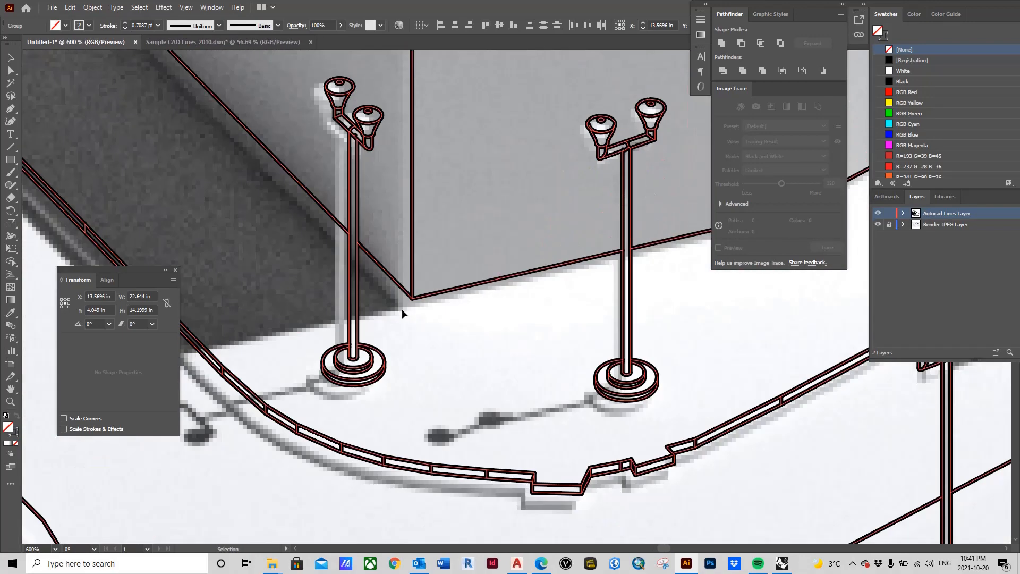
mouse_move(419, 301)
left_mouse_down()
mouse_move(408, 304)
mouse_move(419, 303)
left_mouse_up()
scroll(470, 253, "down", 5)
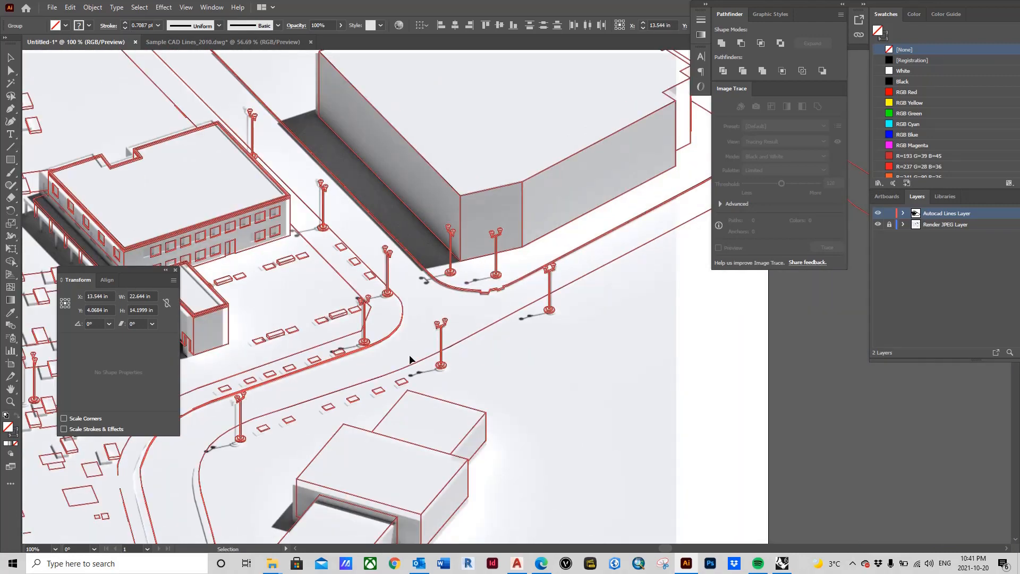
Step: Enlarge the linework proportionally to about 22.8 by 14.3 in and check its fit against the render
scroll(409, 360, "down", 3)
scroll(522, 271, "down", 1)
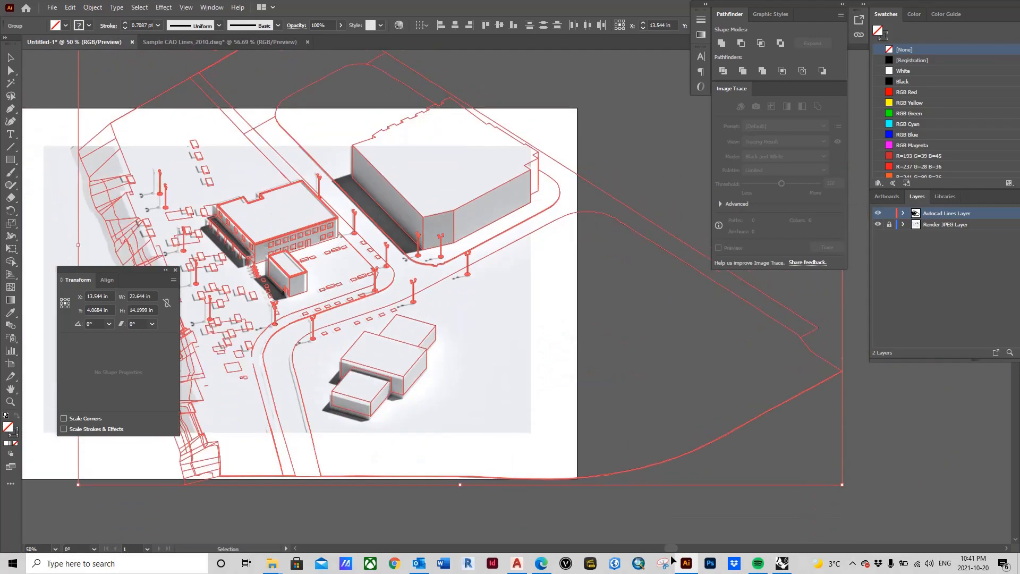
left_click_drag(671, 547, 651, 546)
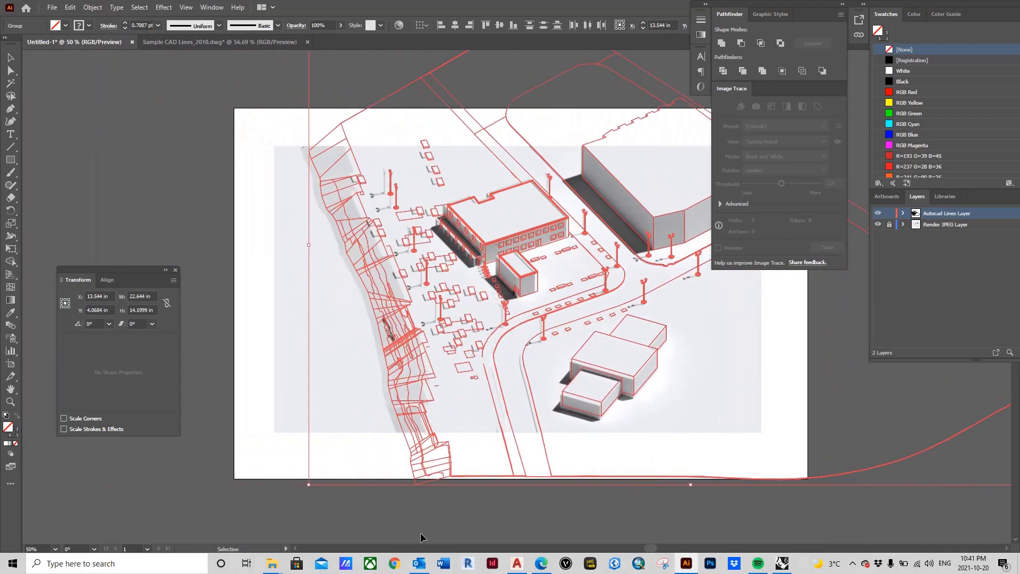
left_click_drag(309, 485, 303, 488)
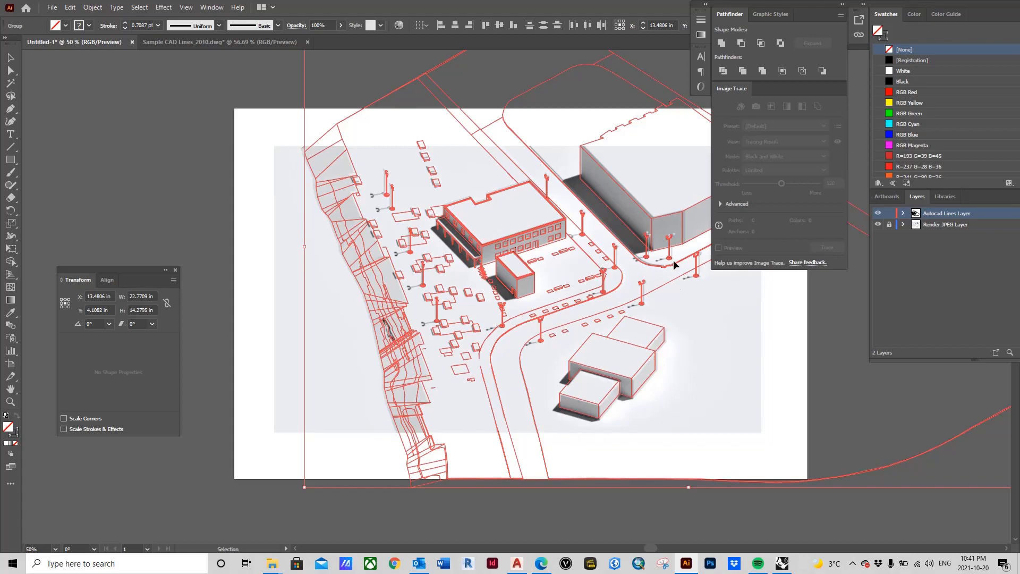
scroll(591, 270, "up", 1)
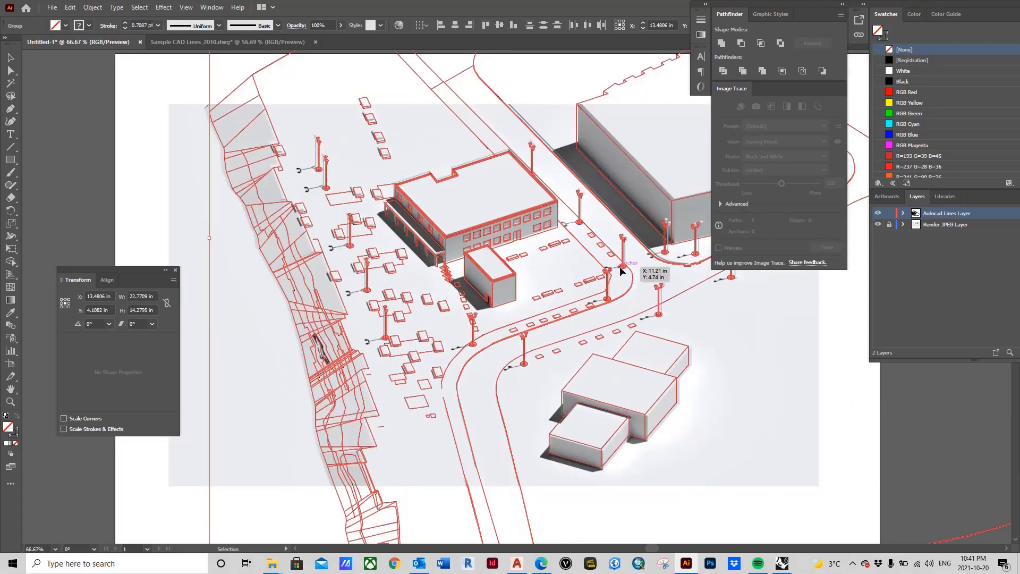
scroll(490, 344, "up", 5)
scroll(499, 314, "down", 6)
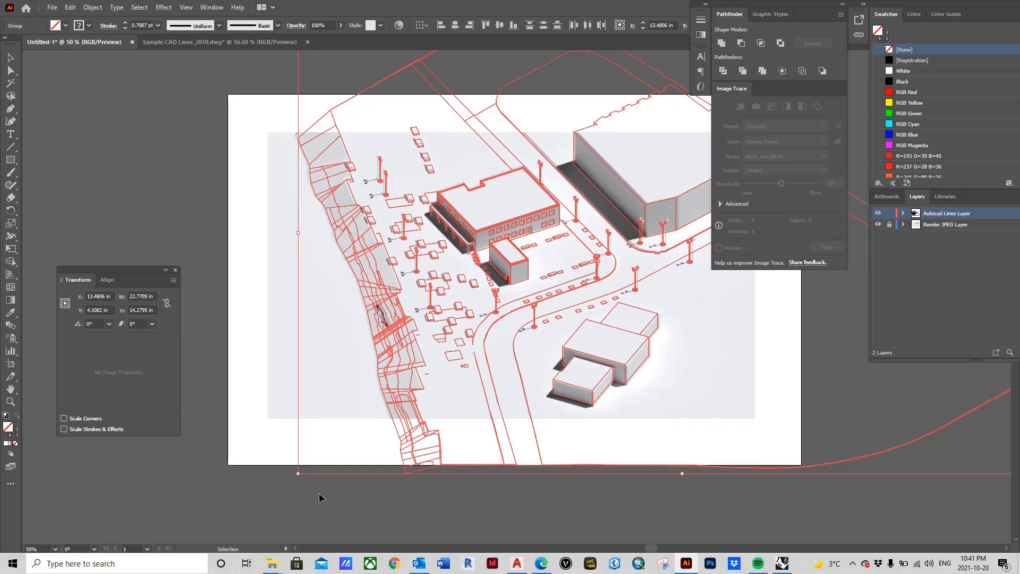
Step: Scale the linework proportionally to about 23.1 by 14.5 in and move it back into alignment with the rendered buildings
left_click_drag(299, 473, 287, 481)
scroll(504, 292, "up", 3)
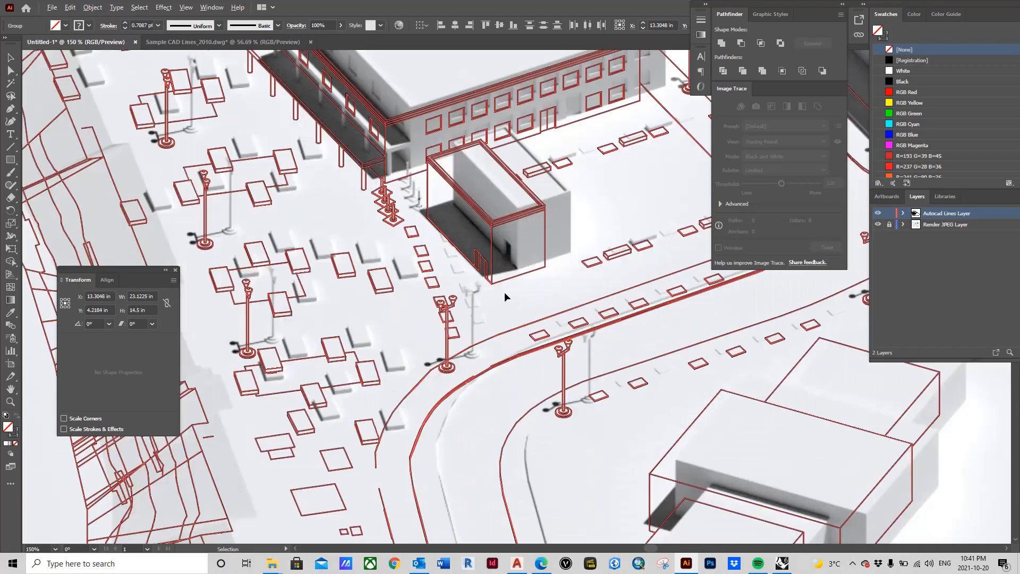
left_click_drag(424, 369, 519, 314)
scroll(460, 300, "down", 6)
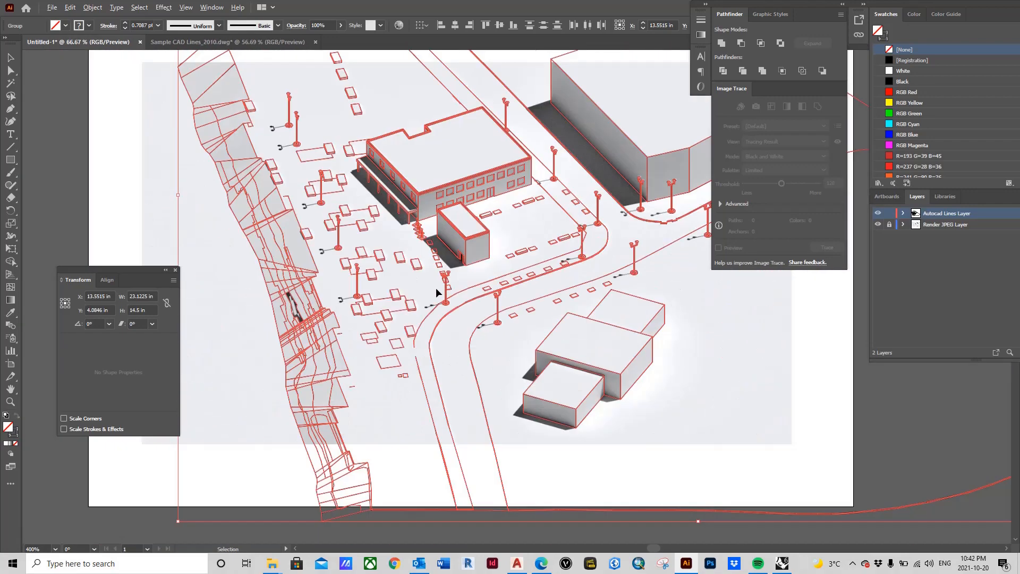
scroll(509, 237, "up", 3)
scroll(621, 204, "down", 3)
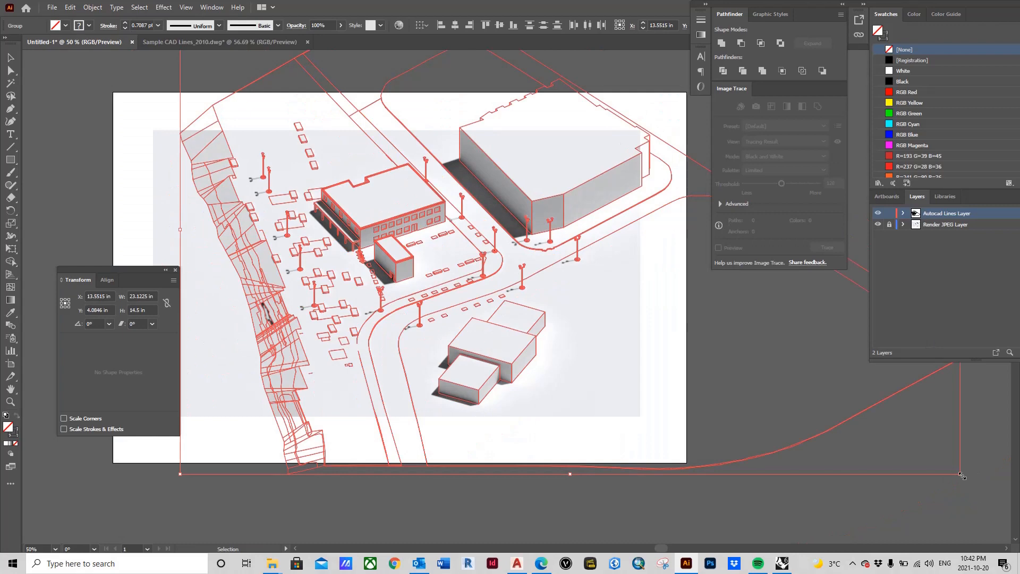
Step: Enlarge the linework slightly to about 23.19 by 14.54 in, align it to the rendered lamp post heads, and deselect it
left_click_drag(962, 475, 963, 480)
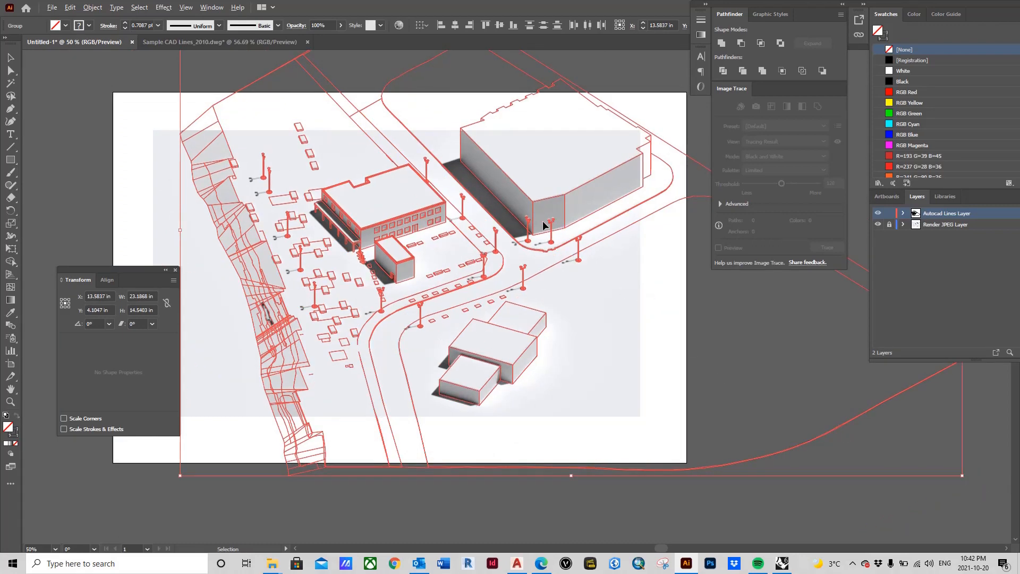
scroll(552, 215, "up", 10)
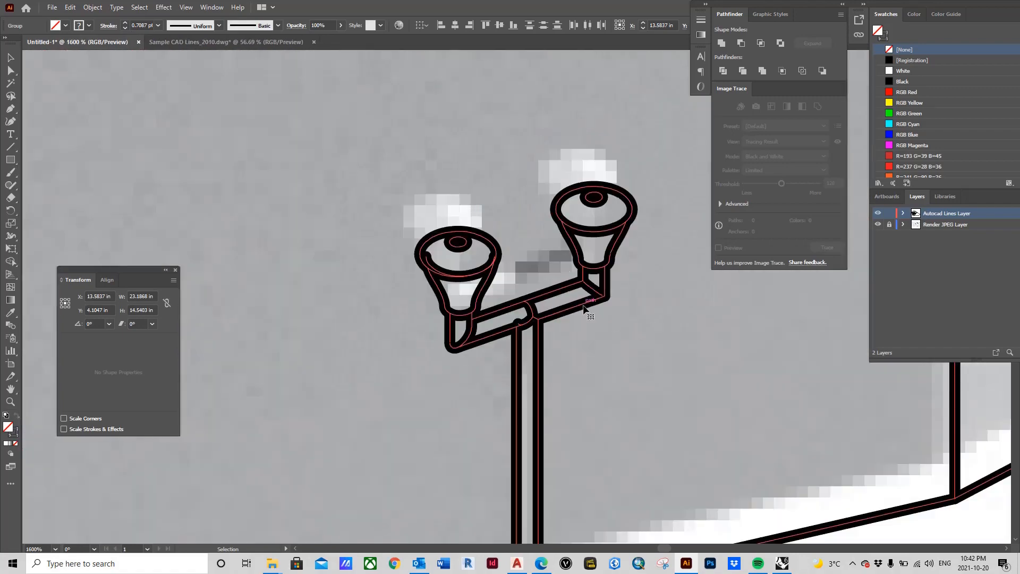
left_click_drag(582, 296, 576, 278)
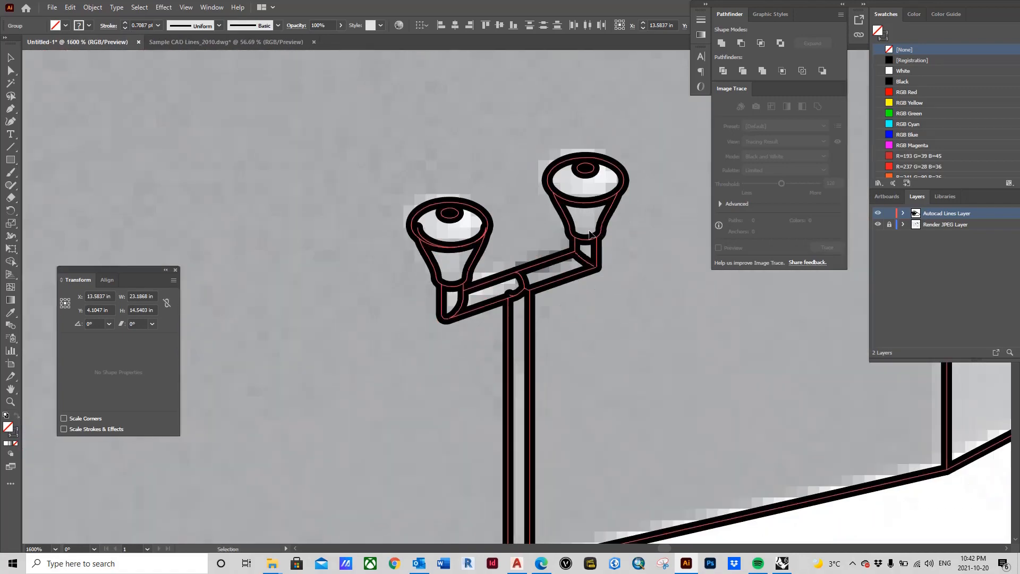
scroll(584, 247, "down", 9)
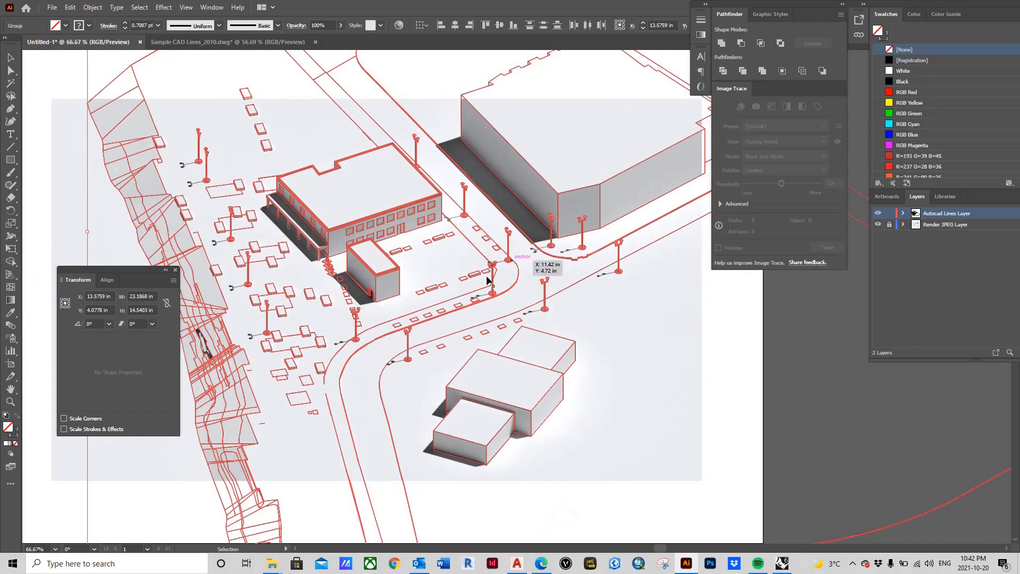
scroll(317, 368, "up", 2)
scroll(382, 351, "down", 5)
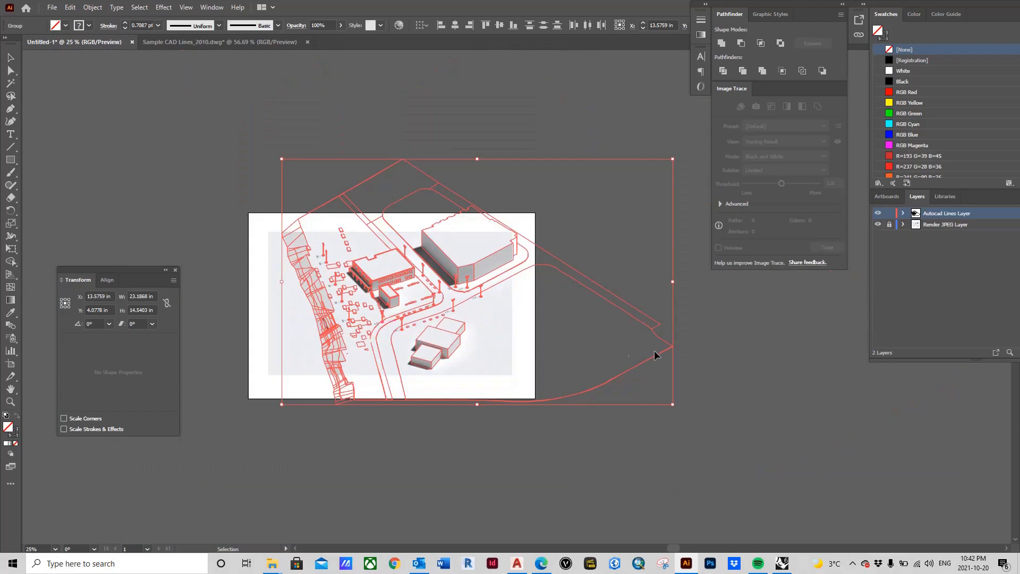
left_click(720, 352)
scroll(719, 352, "up", 3)
scroll(790, 401, "down", 2)
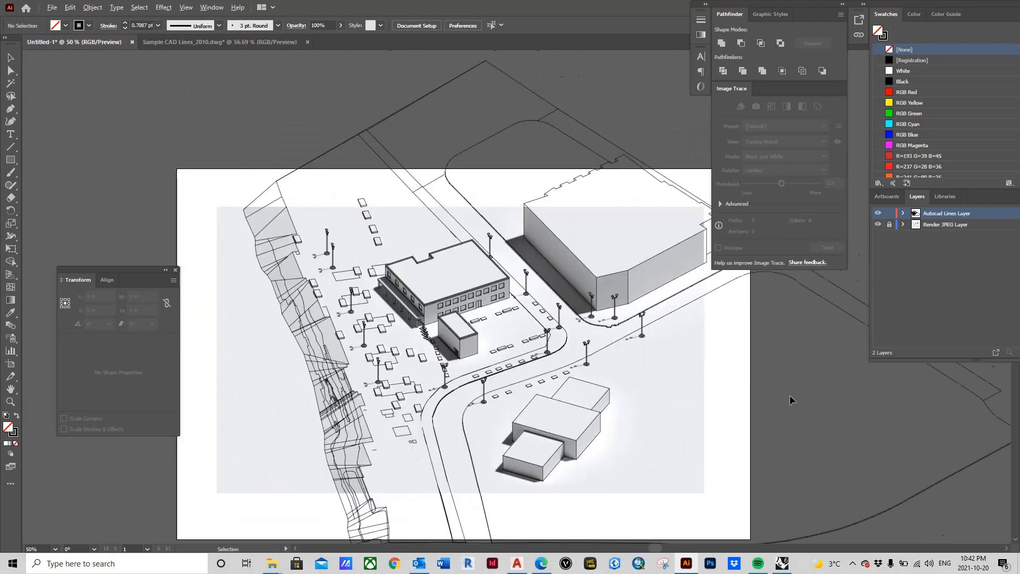
scroll(710, 368, "up", 2)
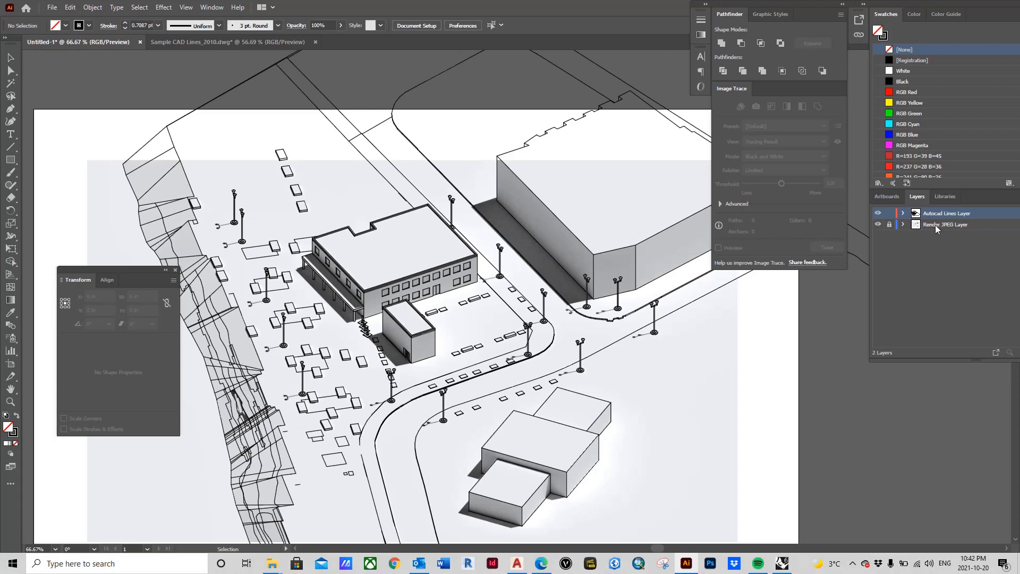
Step: Hide and show the Render JPEG Layer and the Autocad Lines Layer in turn to compare the render and linework
left_click(877, 225)
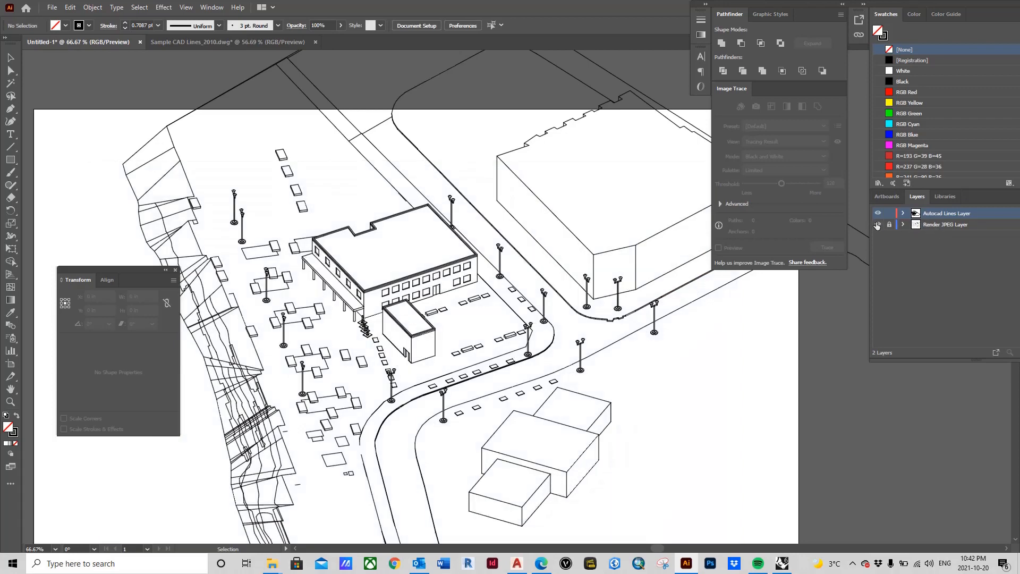
left_click(877, 225)
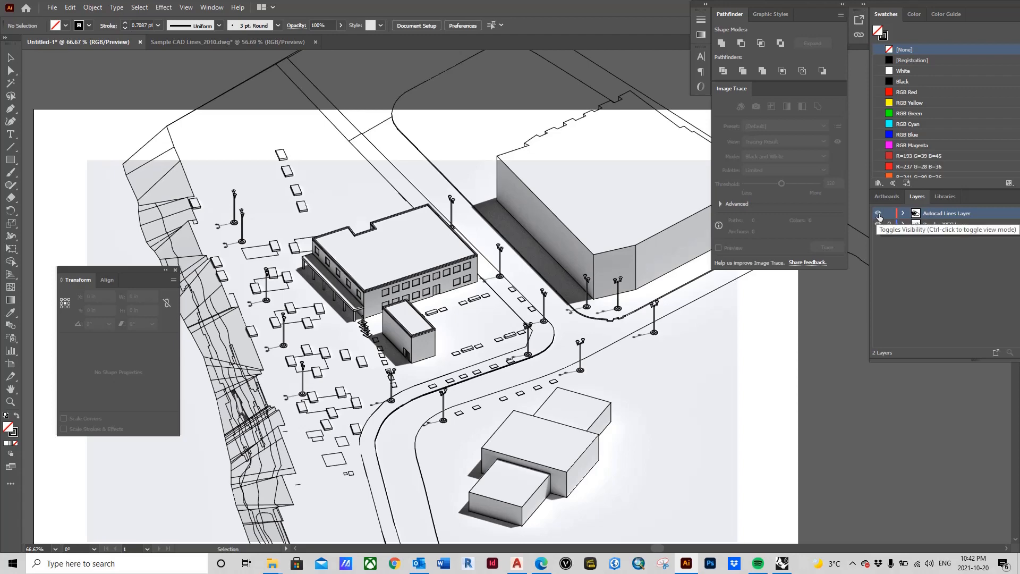
left_click(878, 214)
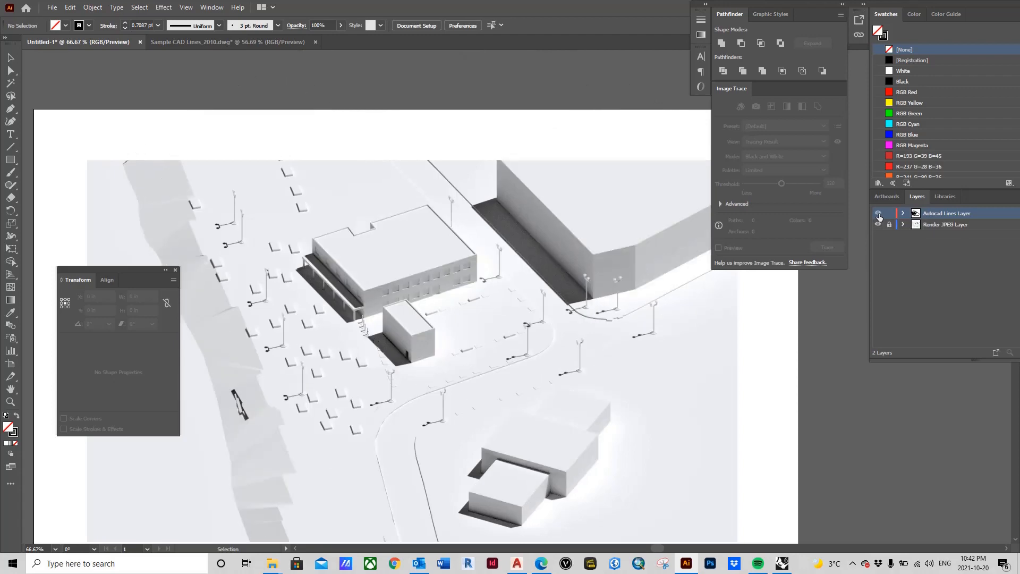
left_click(879, 215)
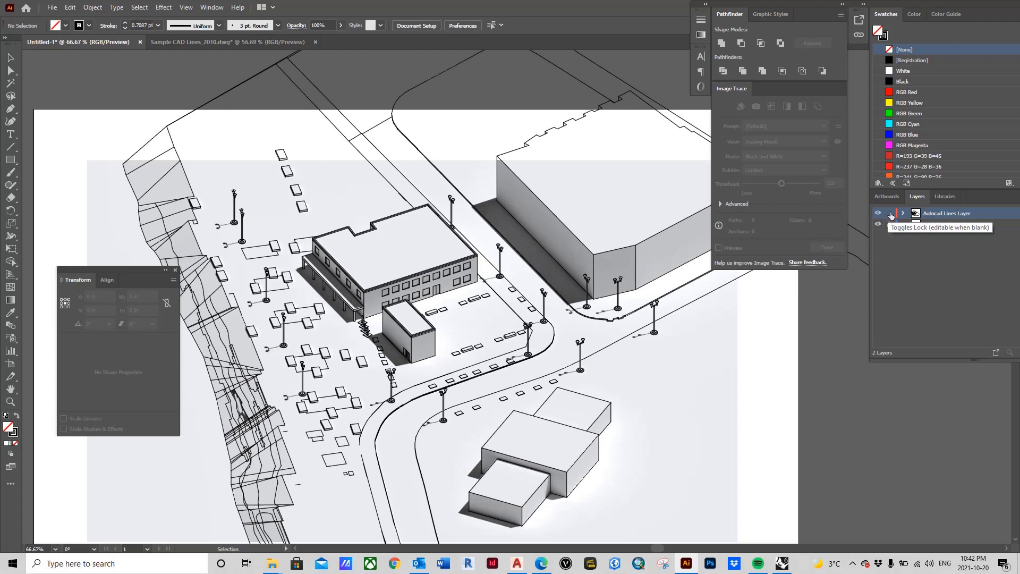
Step: Lock the Autocad Lines Layer and unlock the Render JPEG Layer for editing
left_click(890, 213)
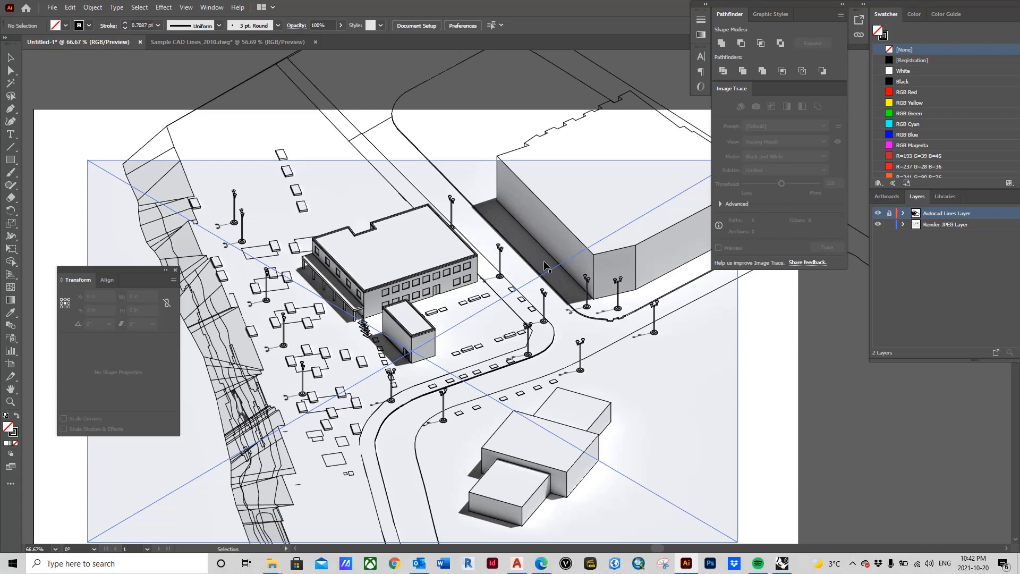
scroll(469, 284, "down", 2)
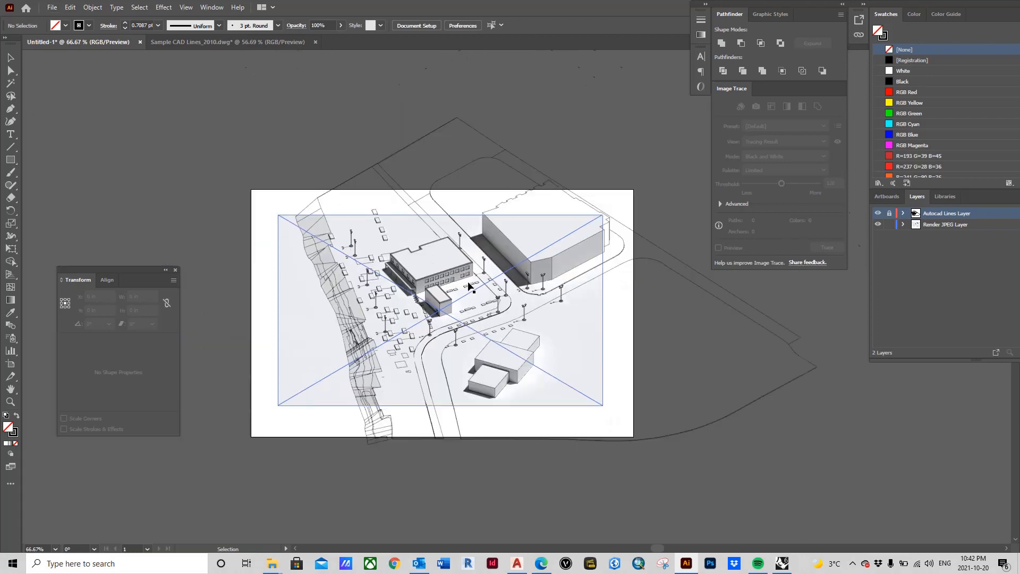
scroll(456, 295, "up", 1)
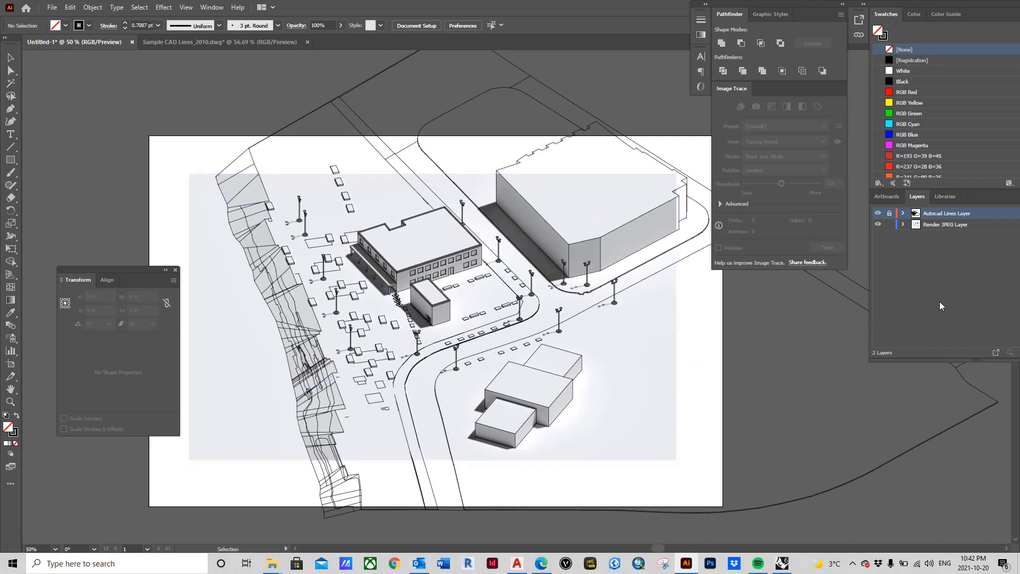
Step: Select the render image on the Render JPEG Layer and set its opacity to 80%
left_click(660, 335)
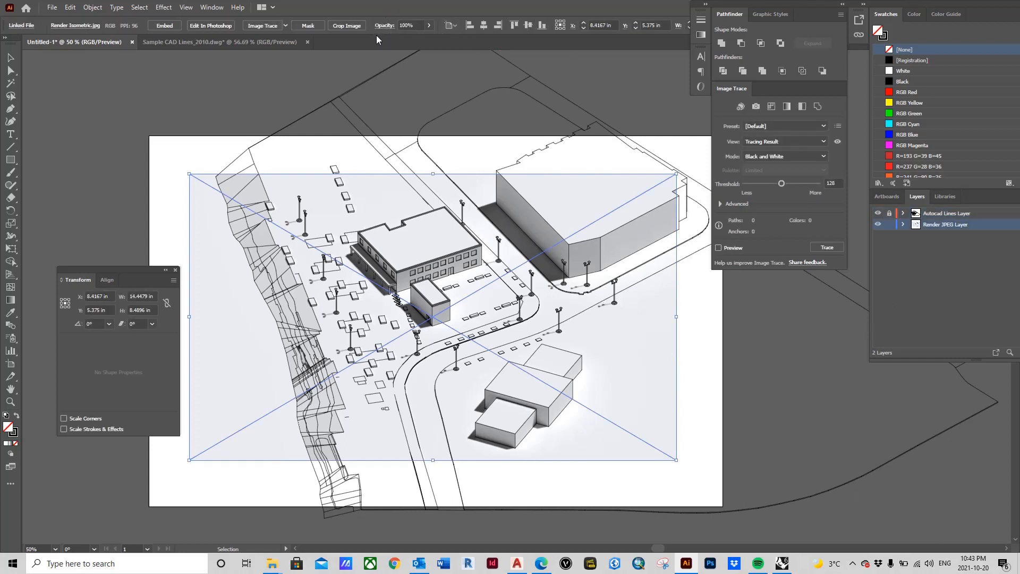
left_click(430, 26)
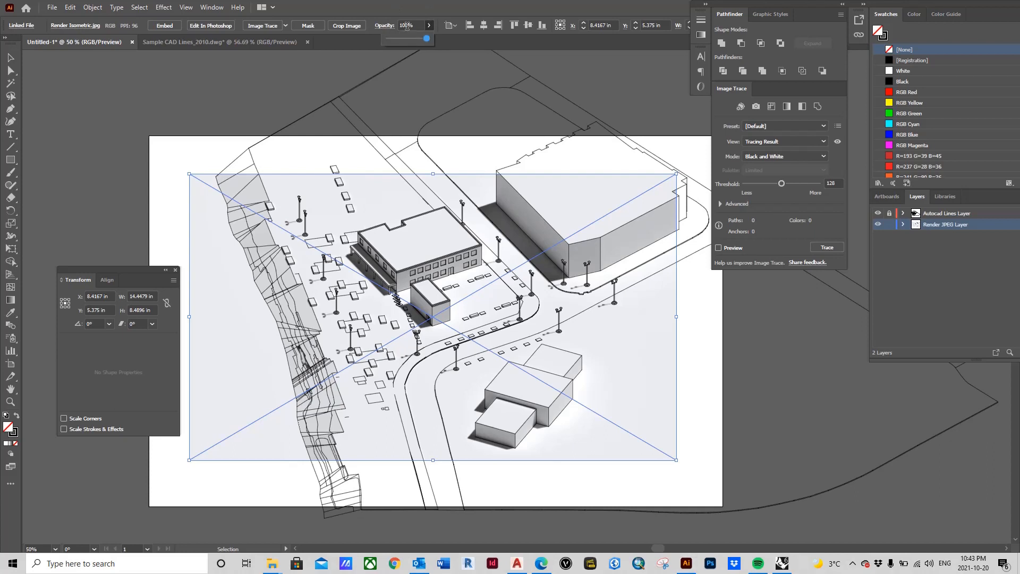
left_click(407, 26)
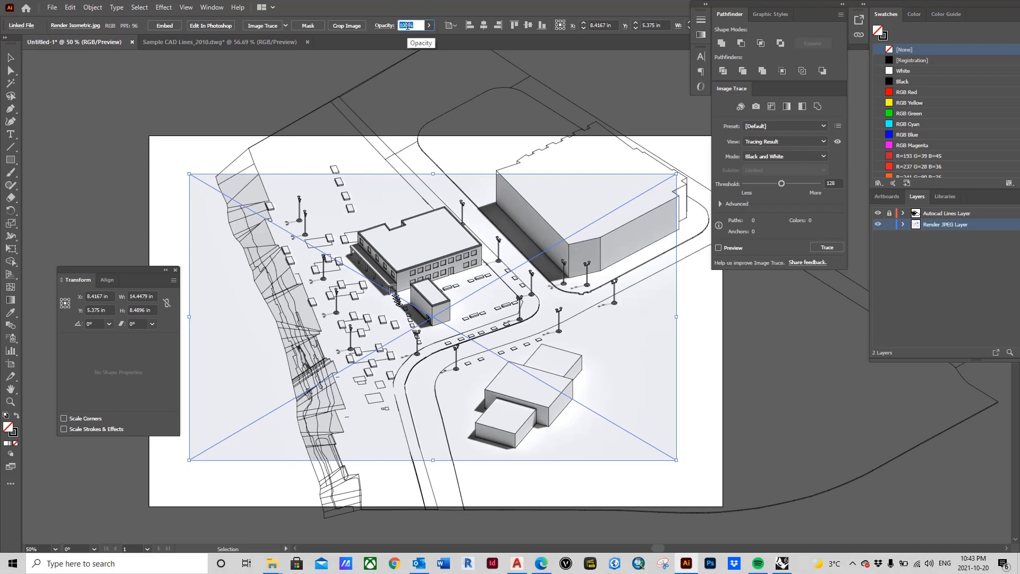
type("80")
key("Return")
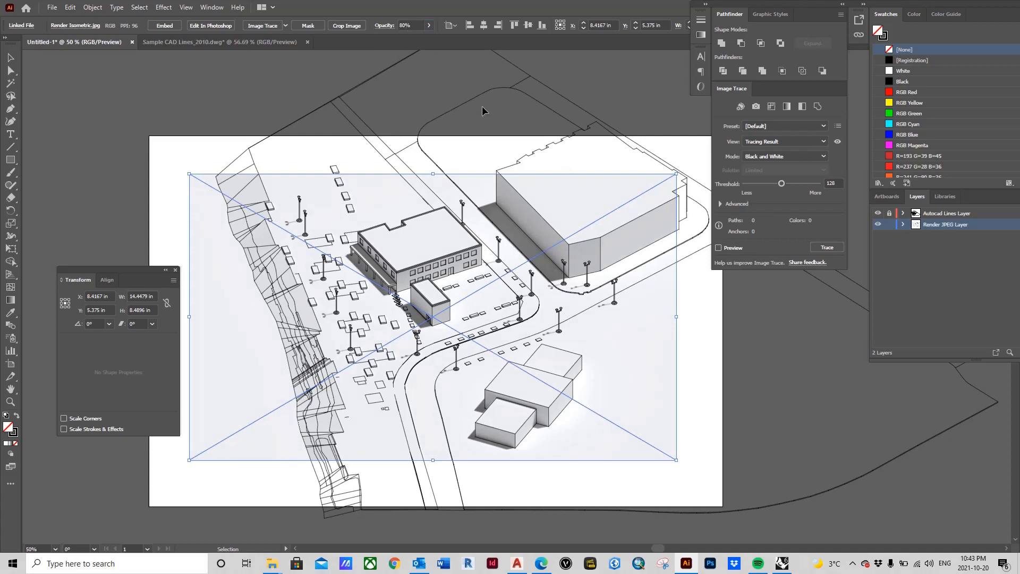
Step: Set the render image's opacity to 50% and lock the Render JPEG Layer
left_click(405, 24)
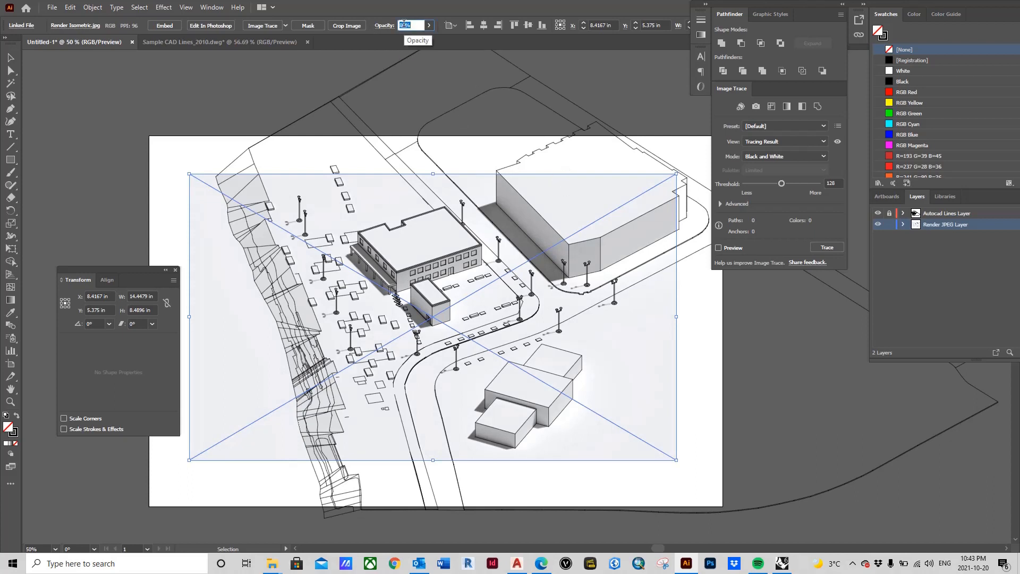
type("50")
key("Return")
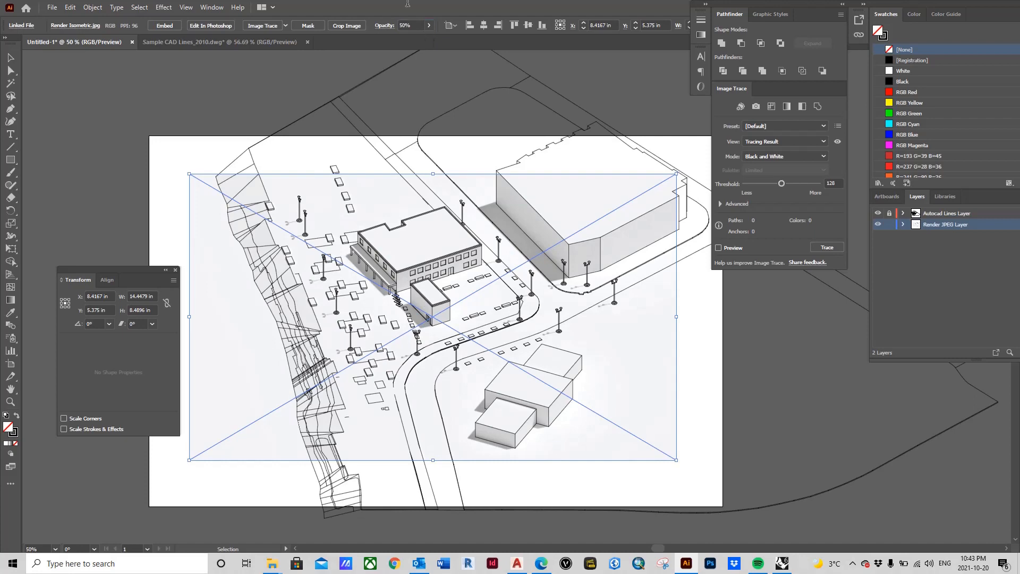
left_click(875, 493)
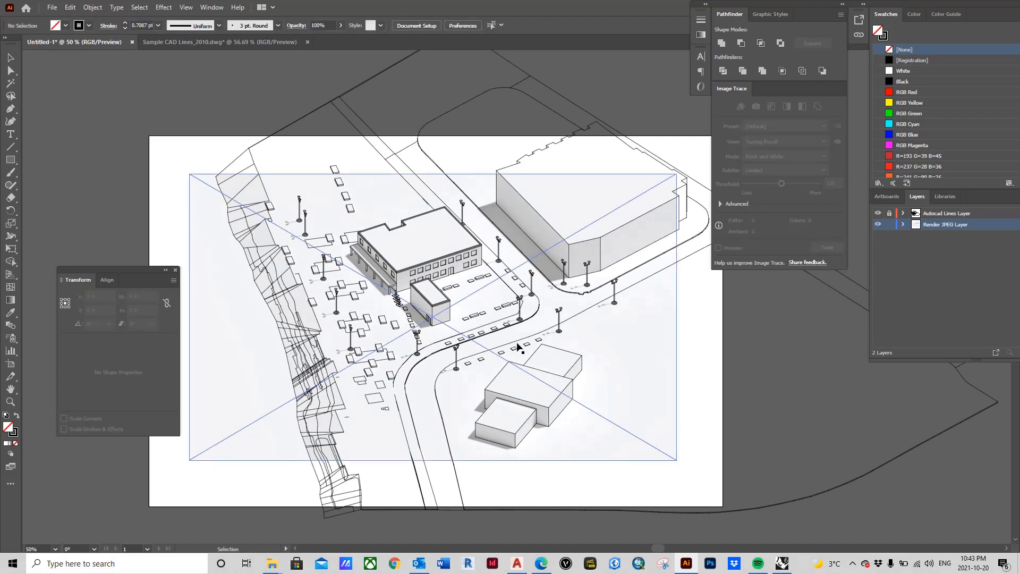
scroll(417, 286, "up", 1)
left_click(889, 224)
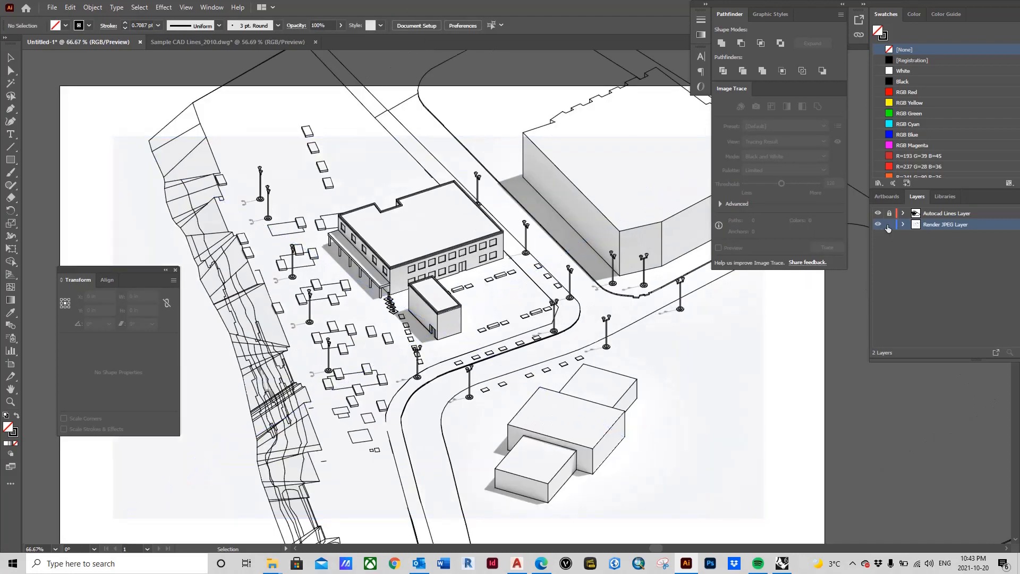
Step: Examine how the linework overlays the faded render around the main building, lamp posts and surrounding site
scroll(381, 268, "up", 1)
scroll(380, 269, "up", 1)
scroll(467, 303, "down", 2)
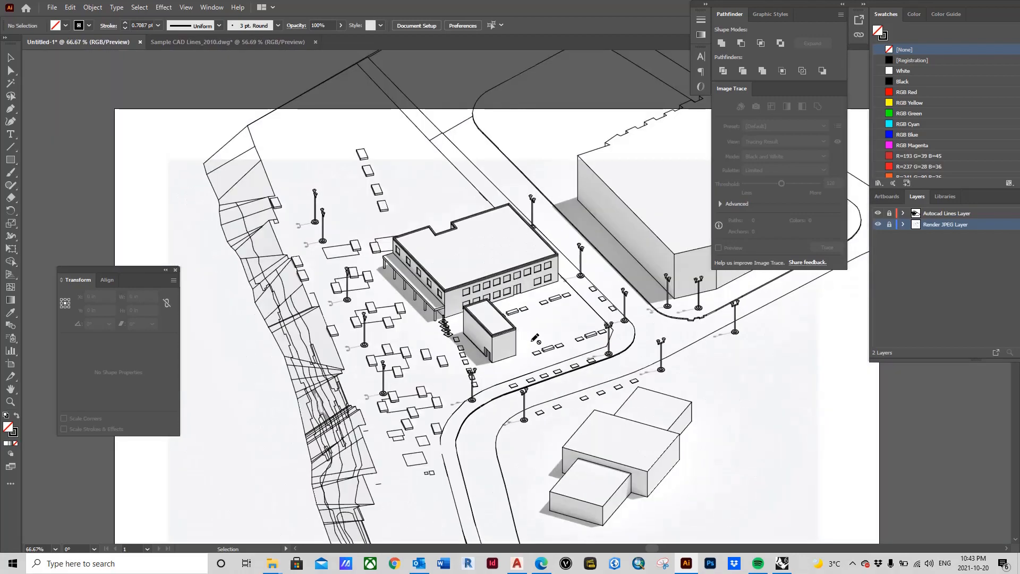
scroll(445, 277, "up", 1)
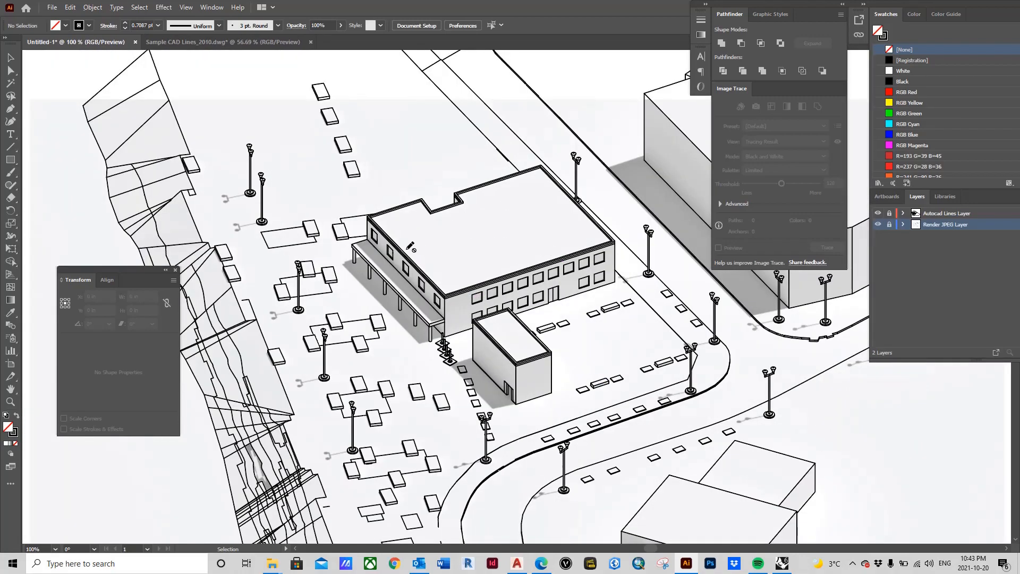
scroll(404, 245, "down", 1)
scroll(640, 263, "up", 1)
scroll(578, 351, "down", 1)
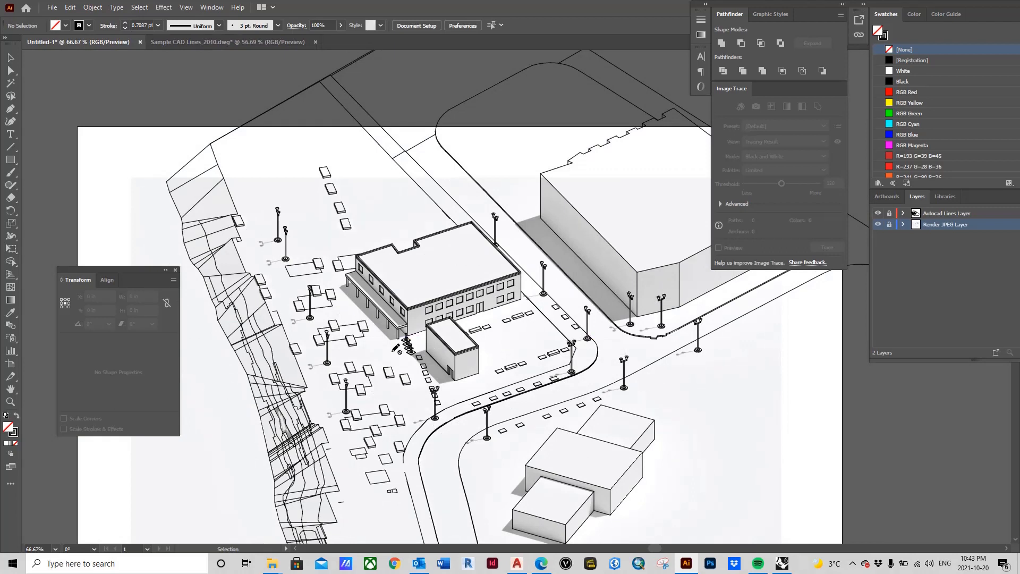
left_click(10, 57)
scroll(415, 172, "down", 1)
scroll(451, 216, "down", 1)
scroll(462, 223, "up", 1)
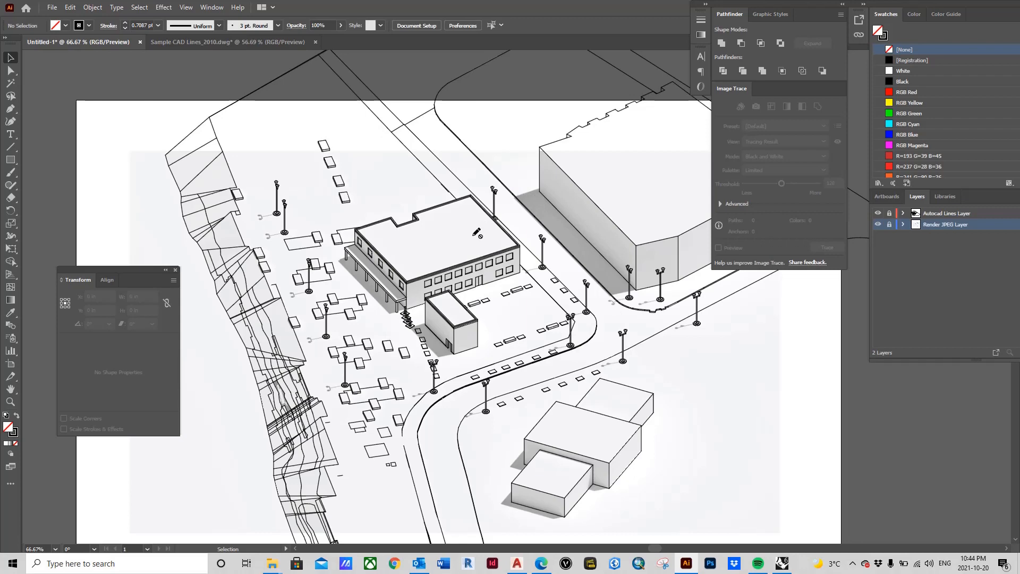
Step: Switch to the Rhino model and view the site more closely in the Parallel viewport
left_click(782, 563)
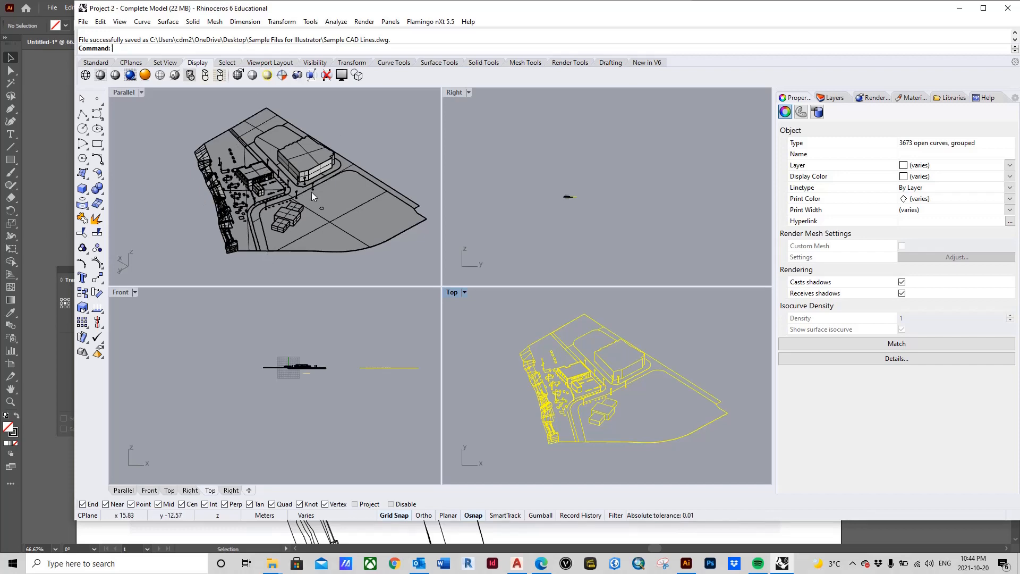
scroll(315, 186, "up", 4)
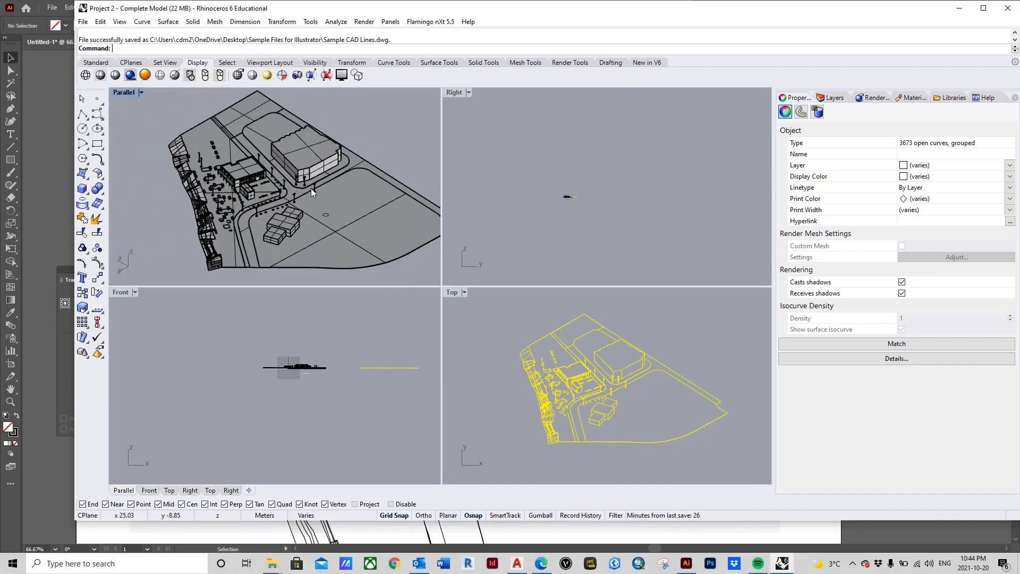